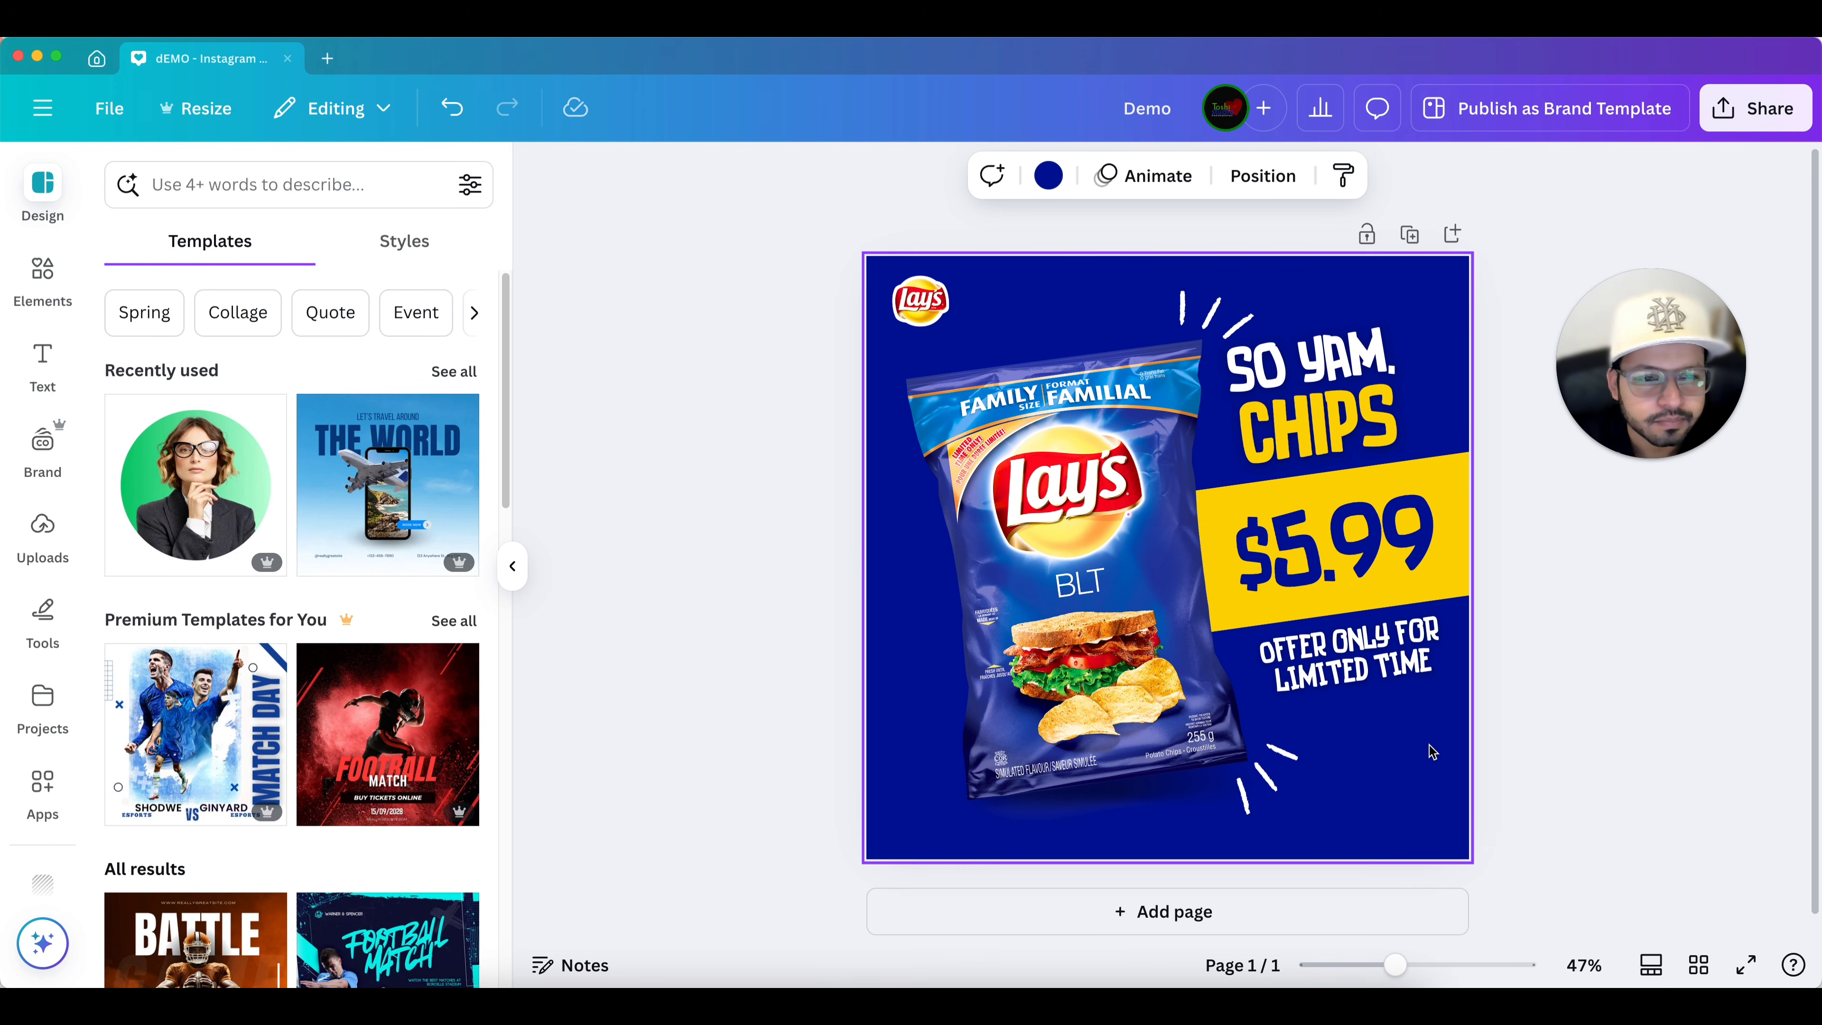
Duplicate the Lay's chips promo page to create a second page.
{"action": "left_click", "coordinate": [1410, 234]}
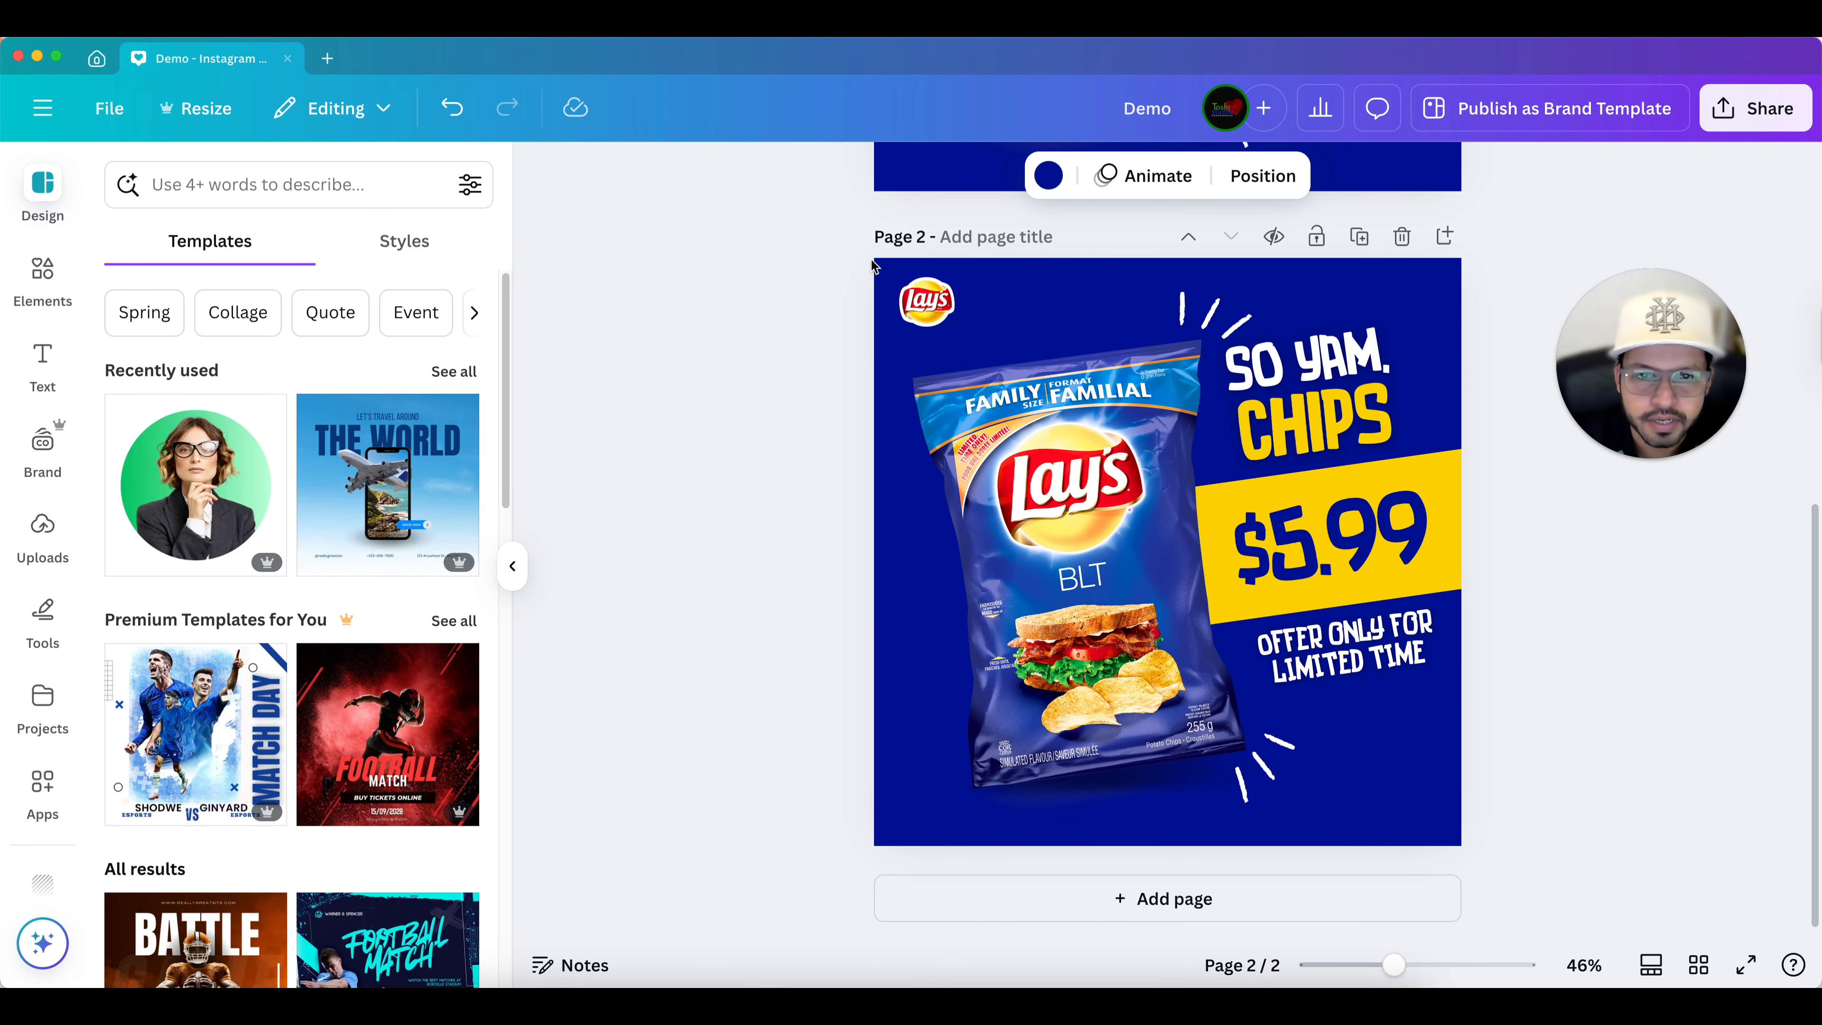
{"action": "scroll", "coordinate": [1246, 558], "scroll_direction": "up", "scroll_amount": 8}
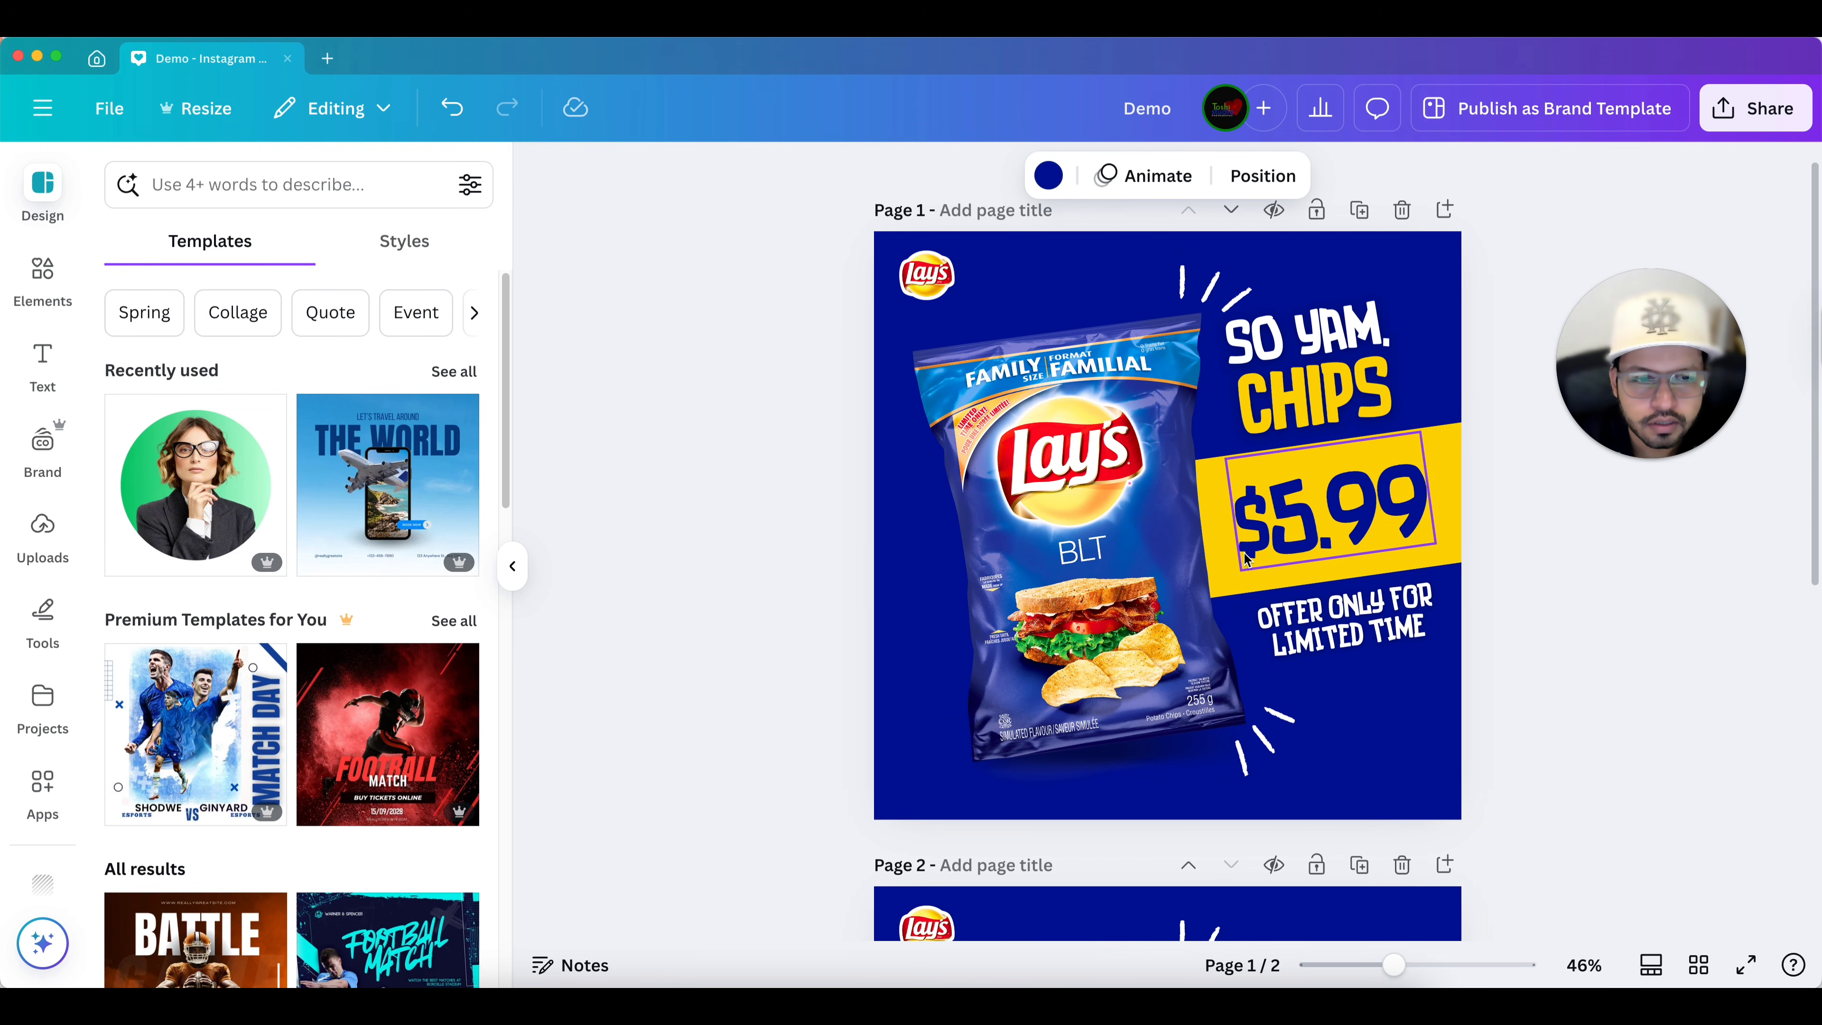
{"action": "scroll", "coordinate": [1245, 558], "scroll_direction": "down", "scroll_amount": 6}
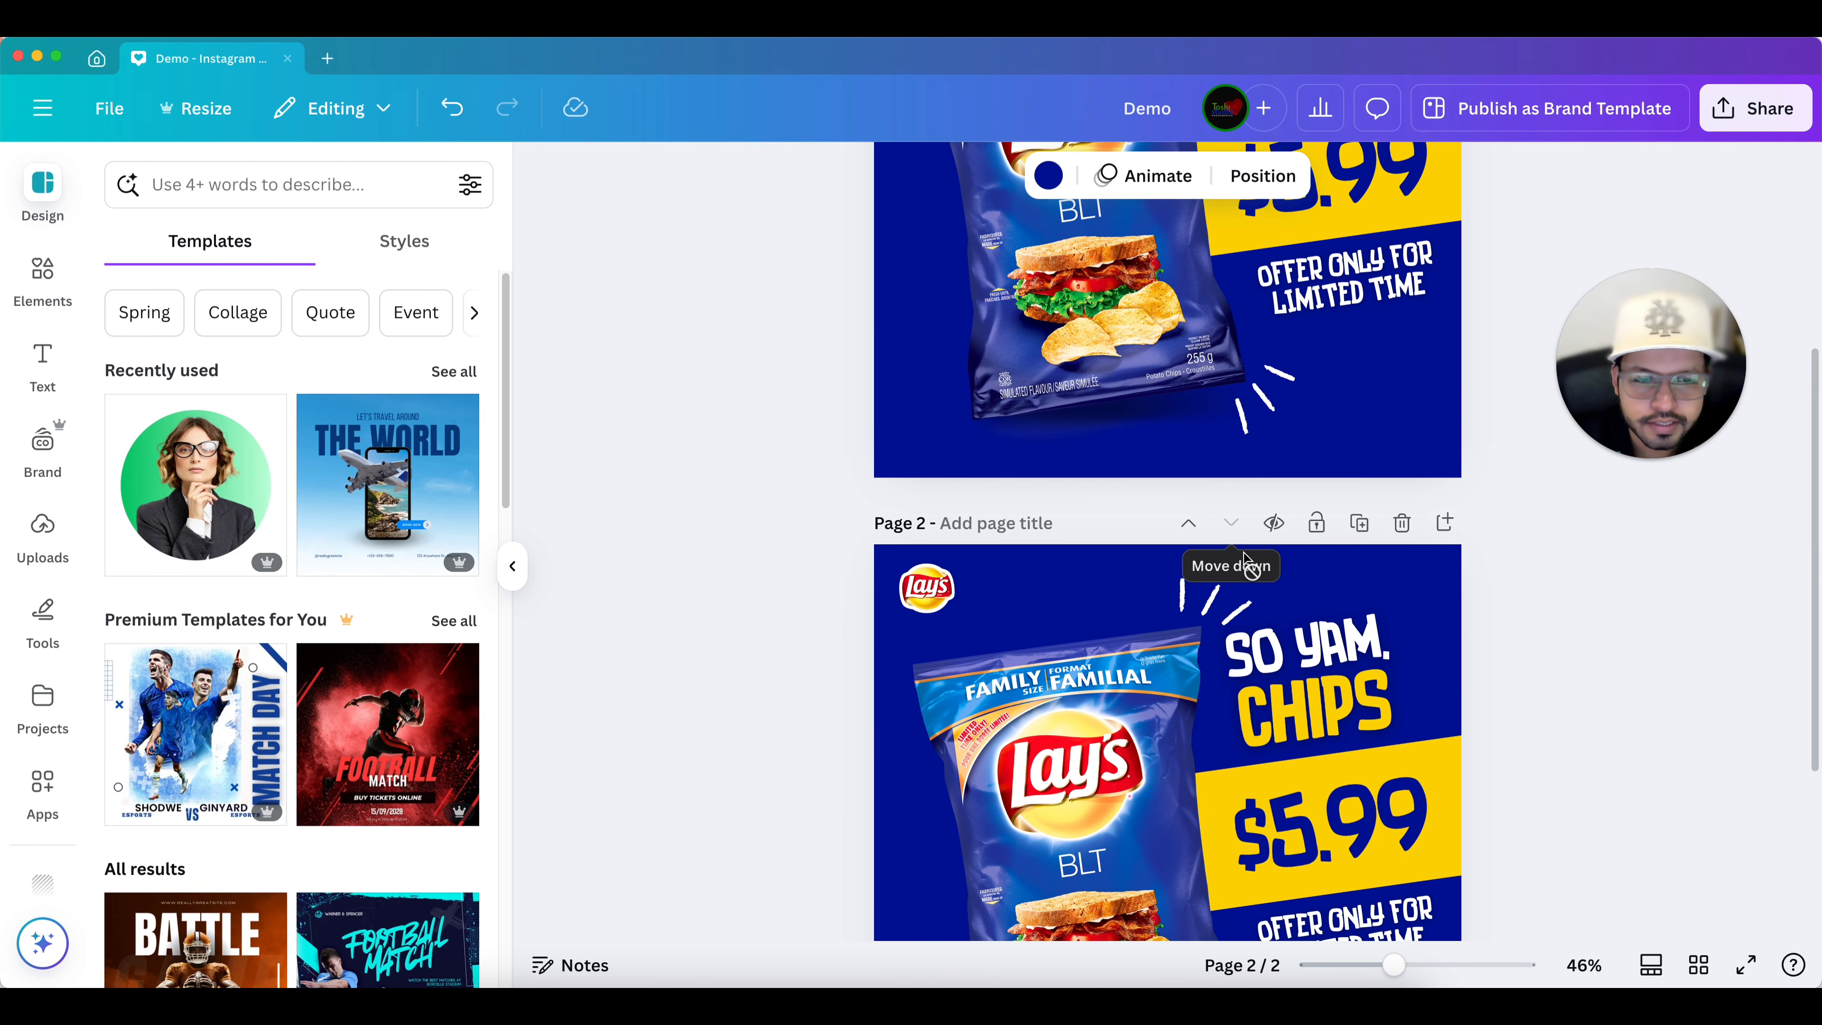
{"action": "scroll", "coordinate": [1245, 558], "scroll_direction": "down", "scroll_amount": 2}
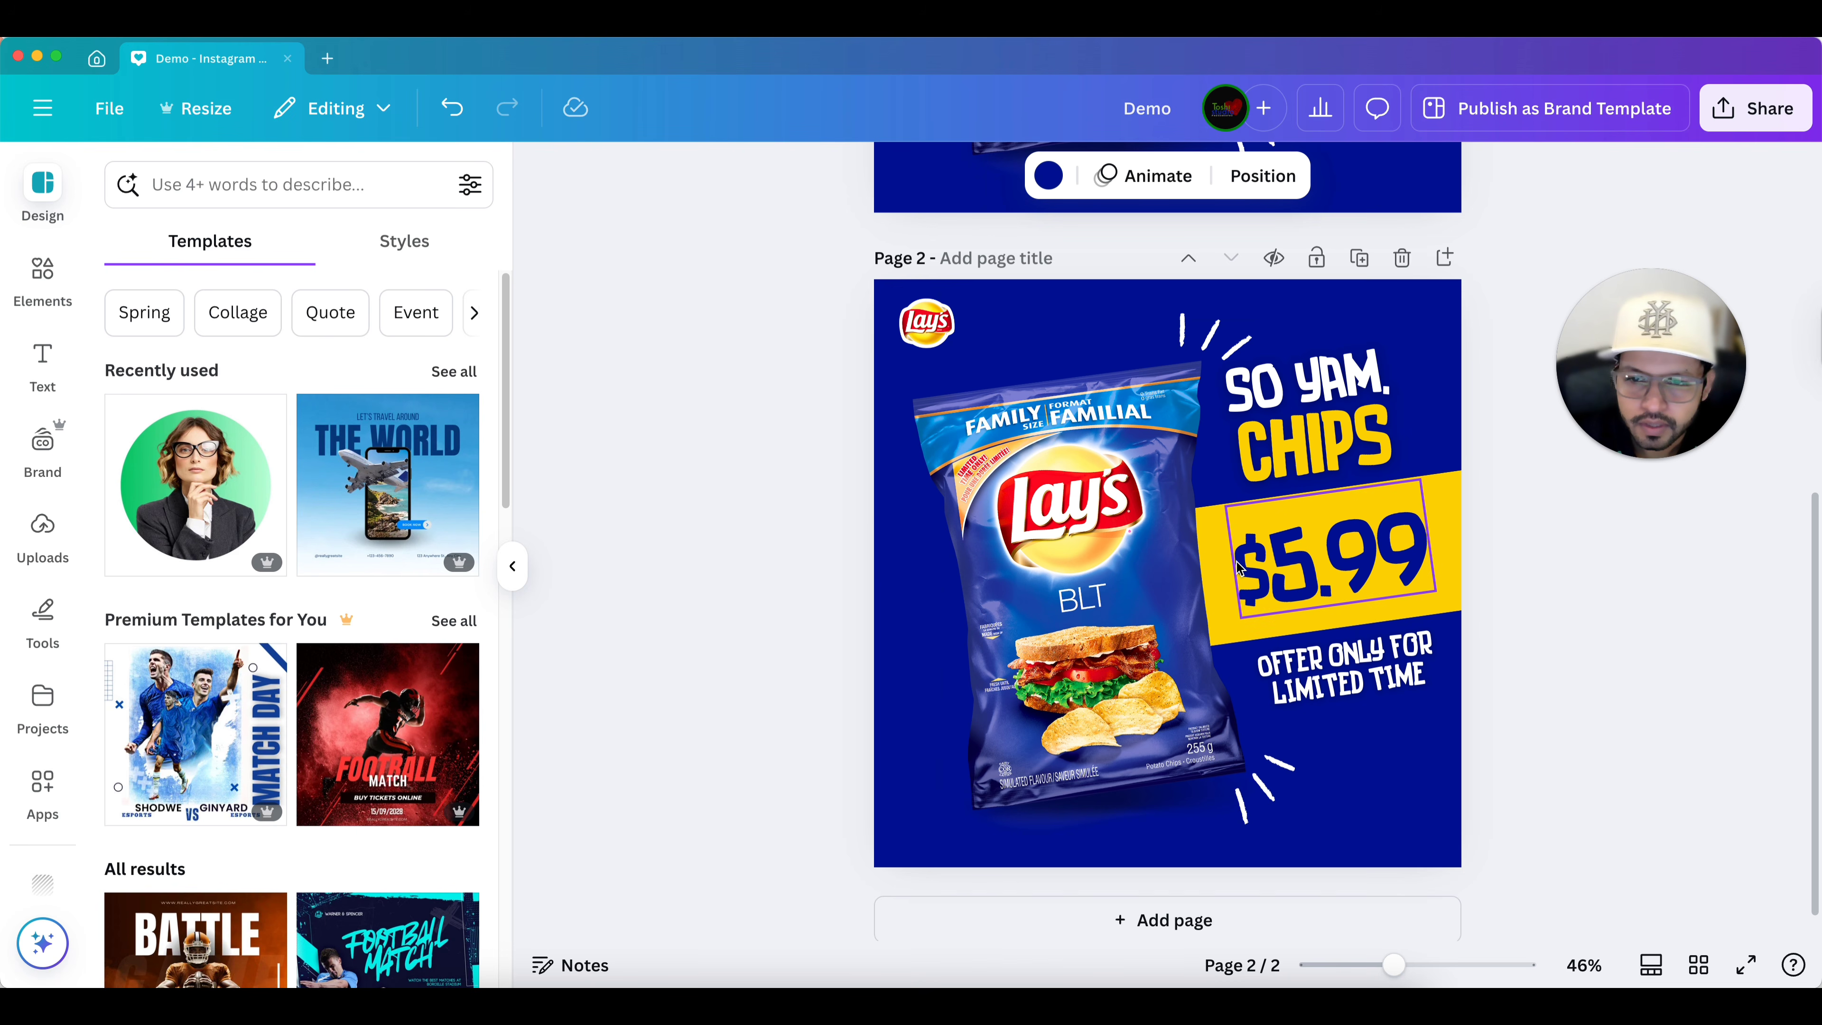
{"action": "scroll", "coordinate": [922, 420], "scroll_direction": "up", "scroll_amount": 2}
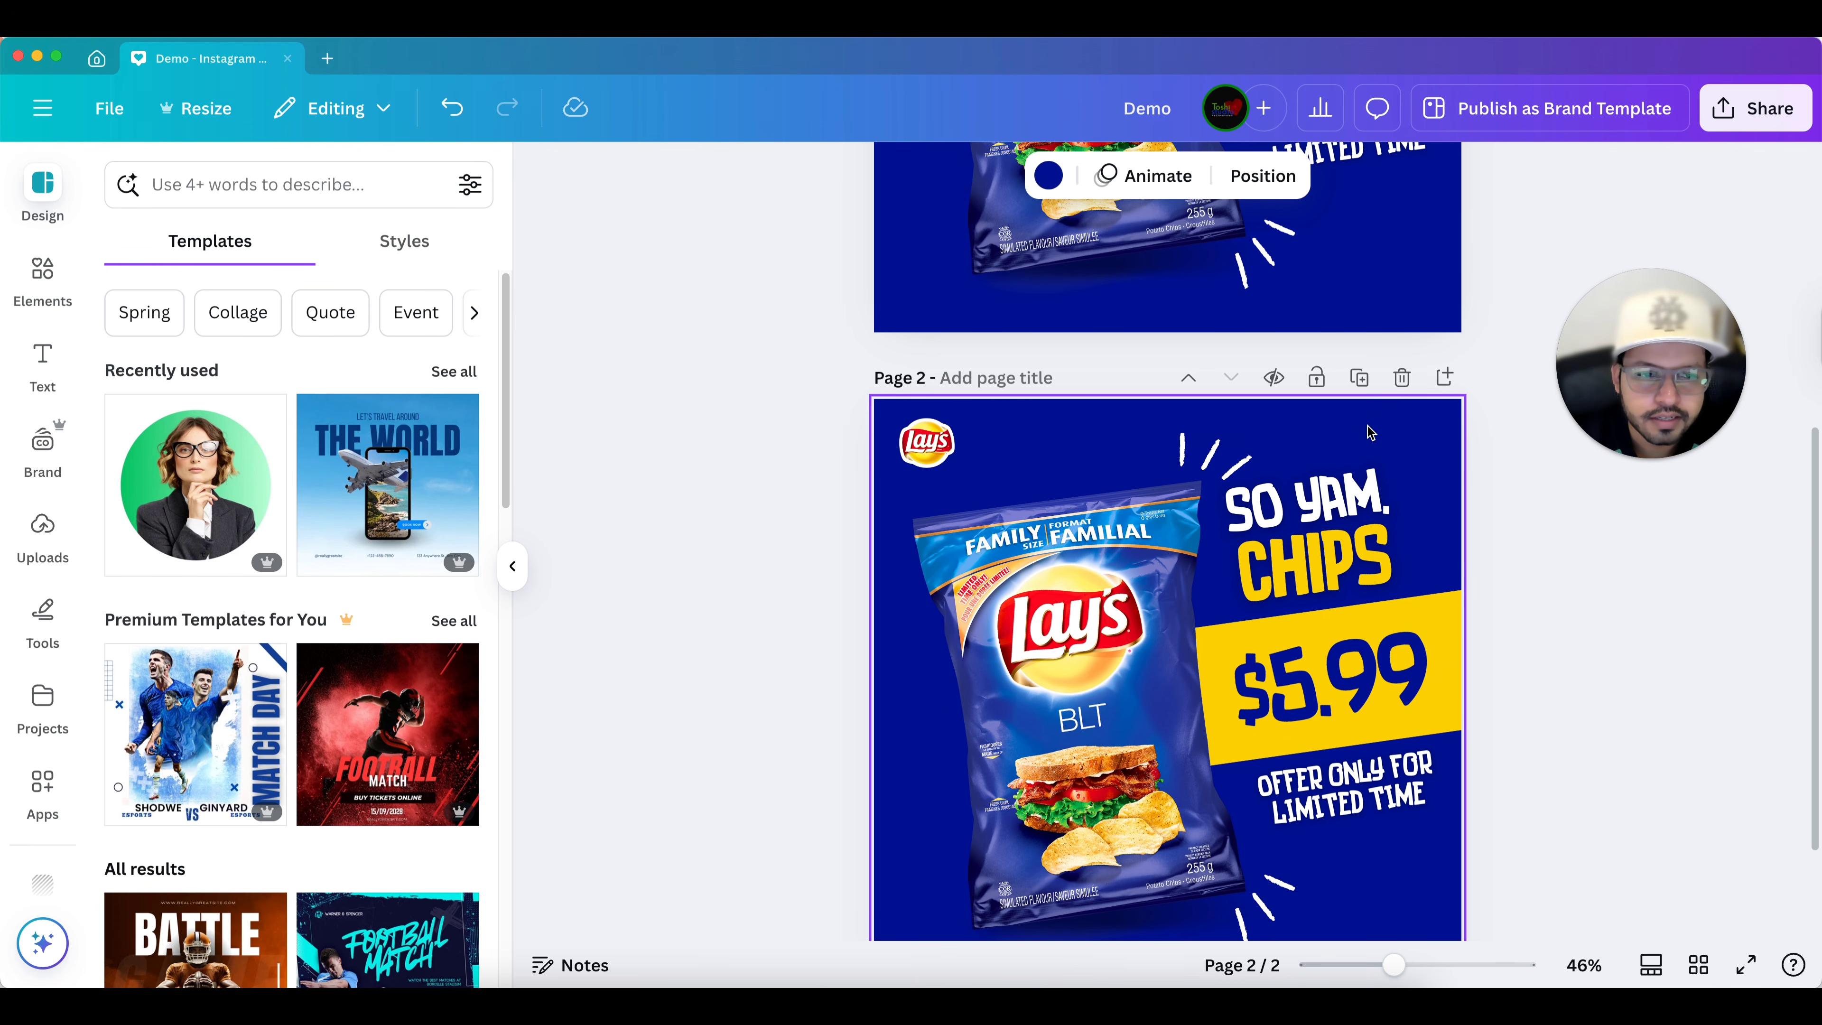
{"action": "scroll", "coordinate": [1367, 430], "scroll_direction": "down", "scroll_amount": 1}
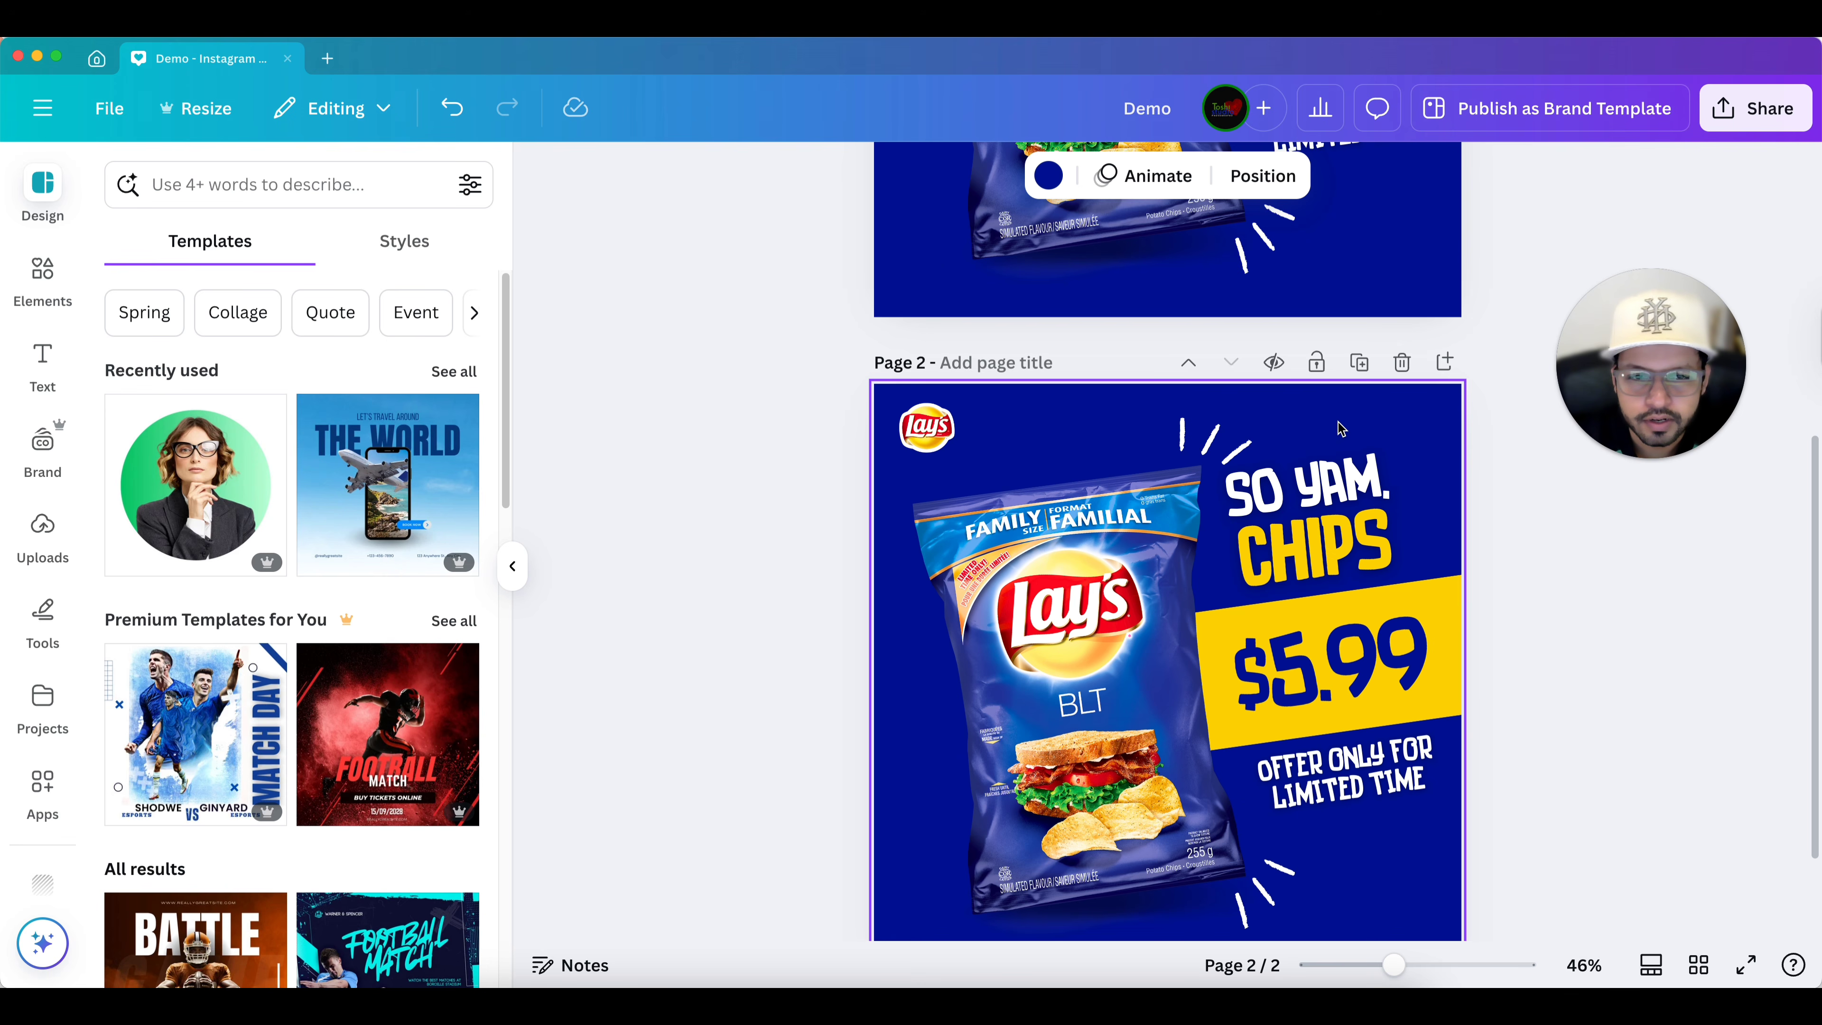
{"action": "scroll", "coordinate": [1340, 429], "scroll_direction": "down", "scroll_amount": 2}
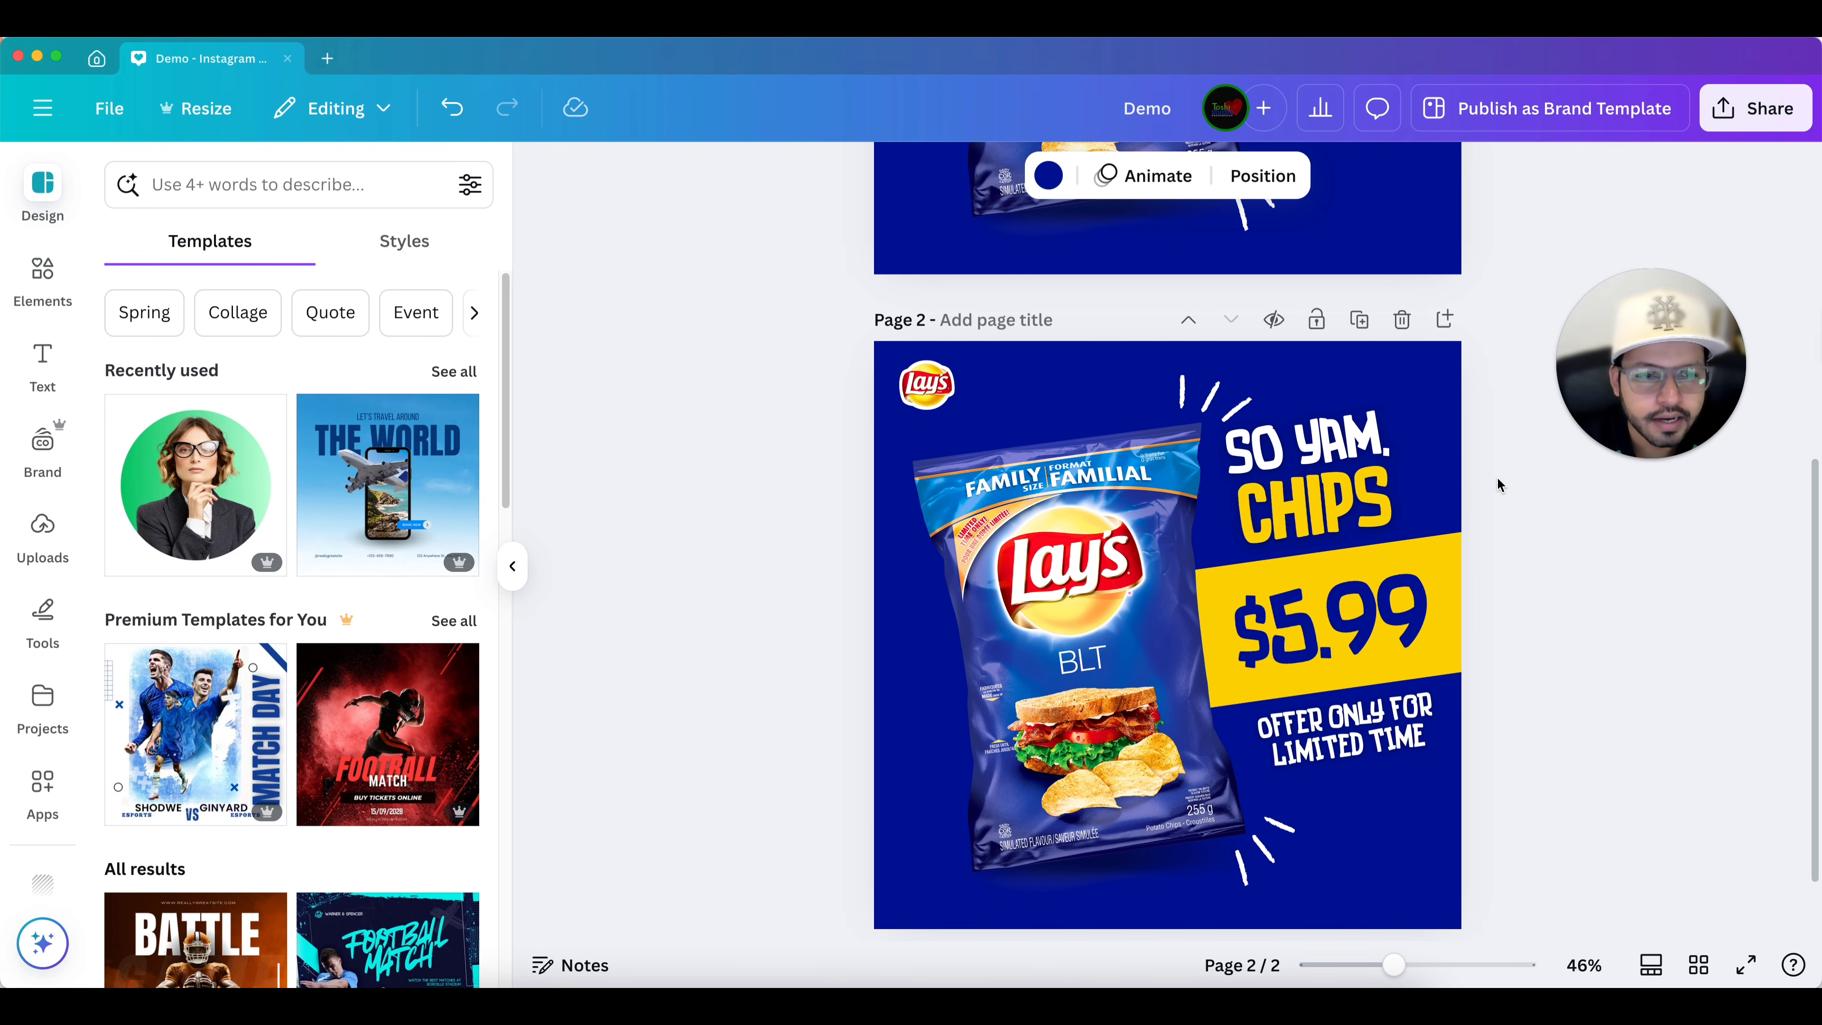
{"action": "scroll", "coordinate": [1527, 491], "scroll_direction": "up", "scroll_amount": 3}
{"action": "scroll", "coordinate": [1526, 490], "scroll_direction": "down", "scroll_amount": 5}
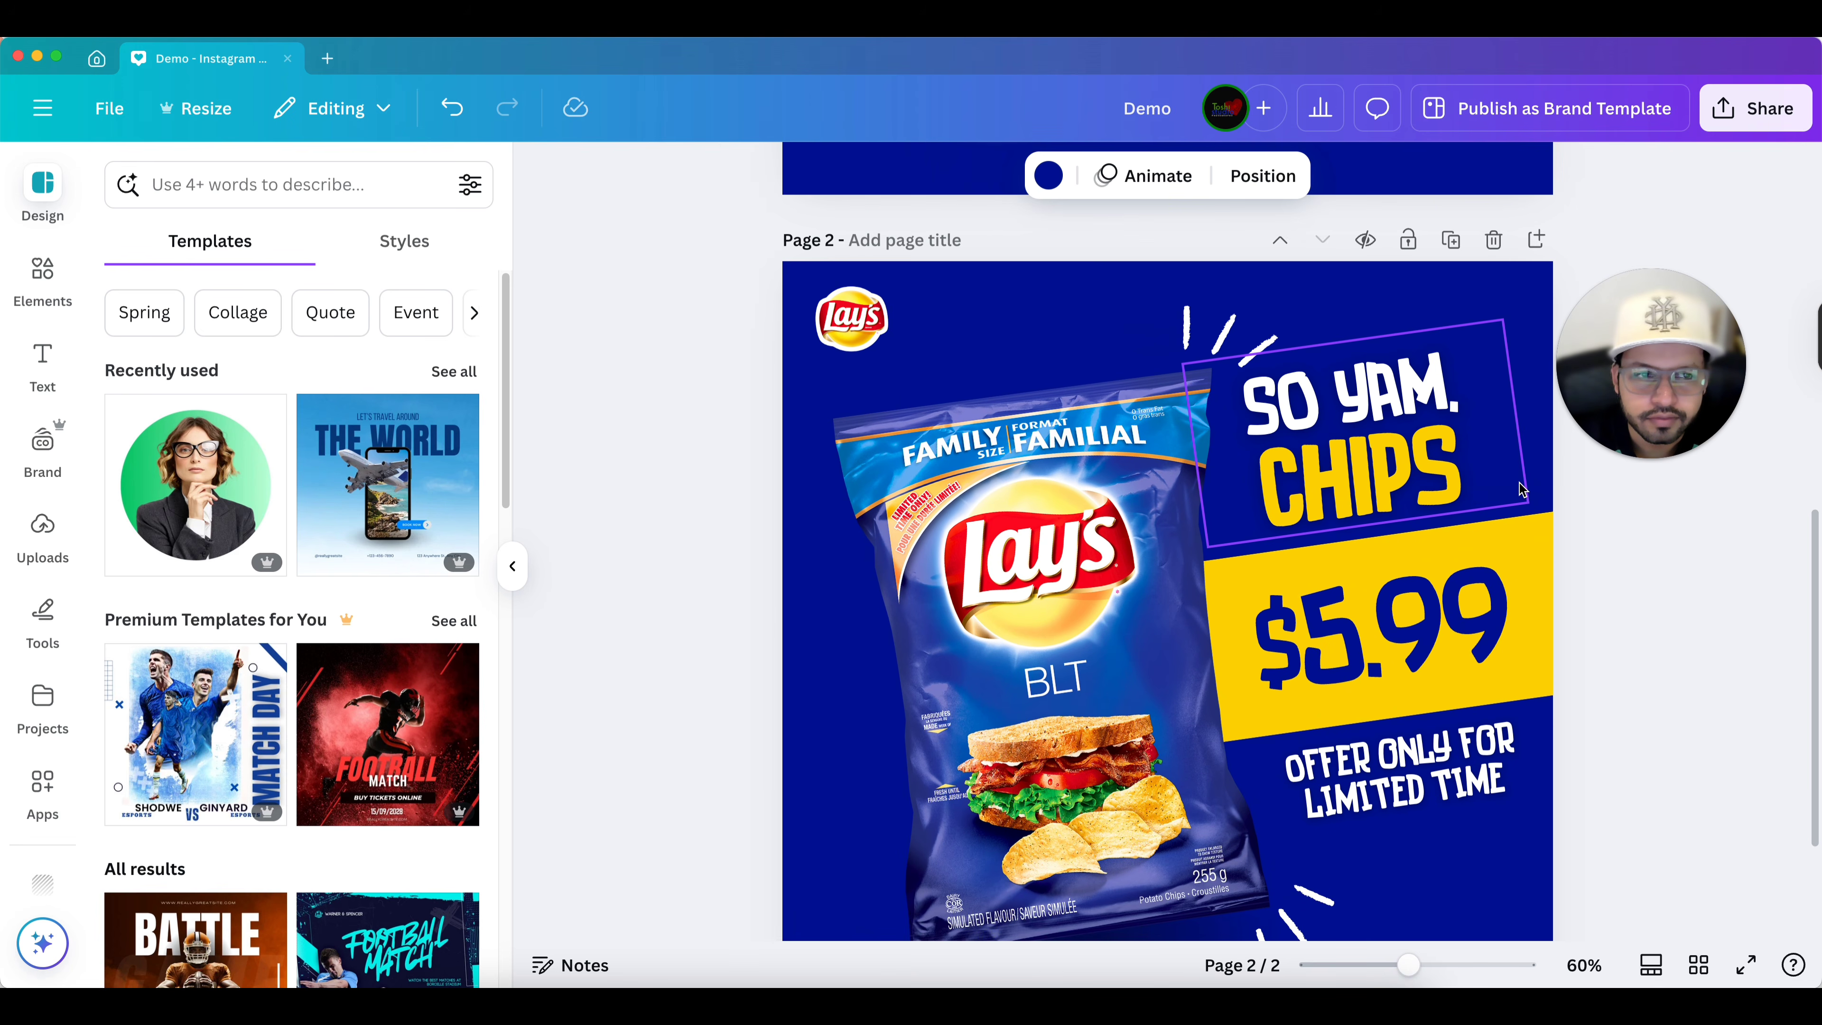
{"action": "scroll", "coordinate": [1517, 488], "scroll_direction": "up", "scroll_amount": 3}
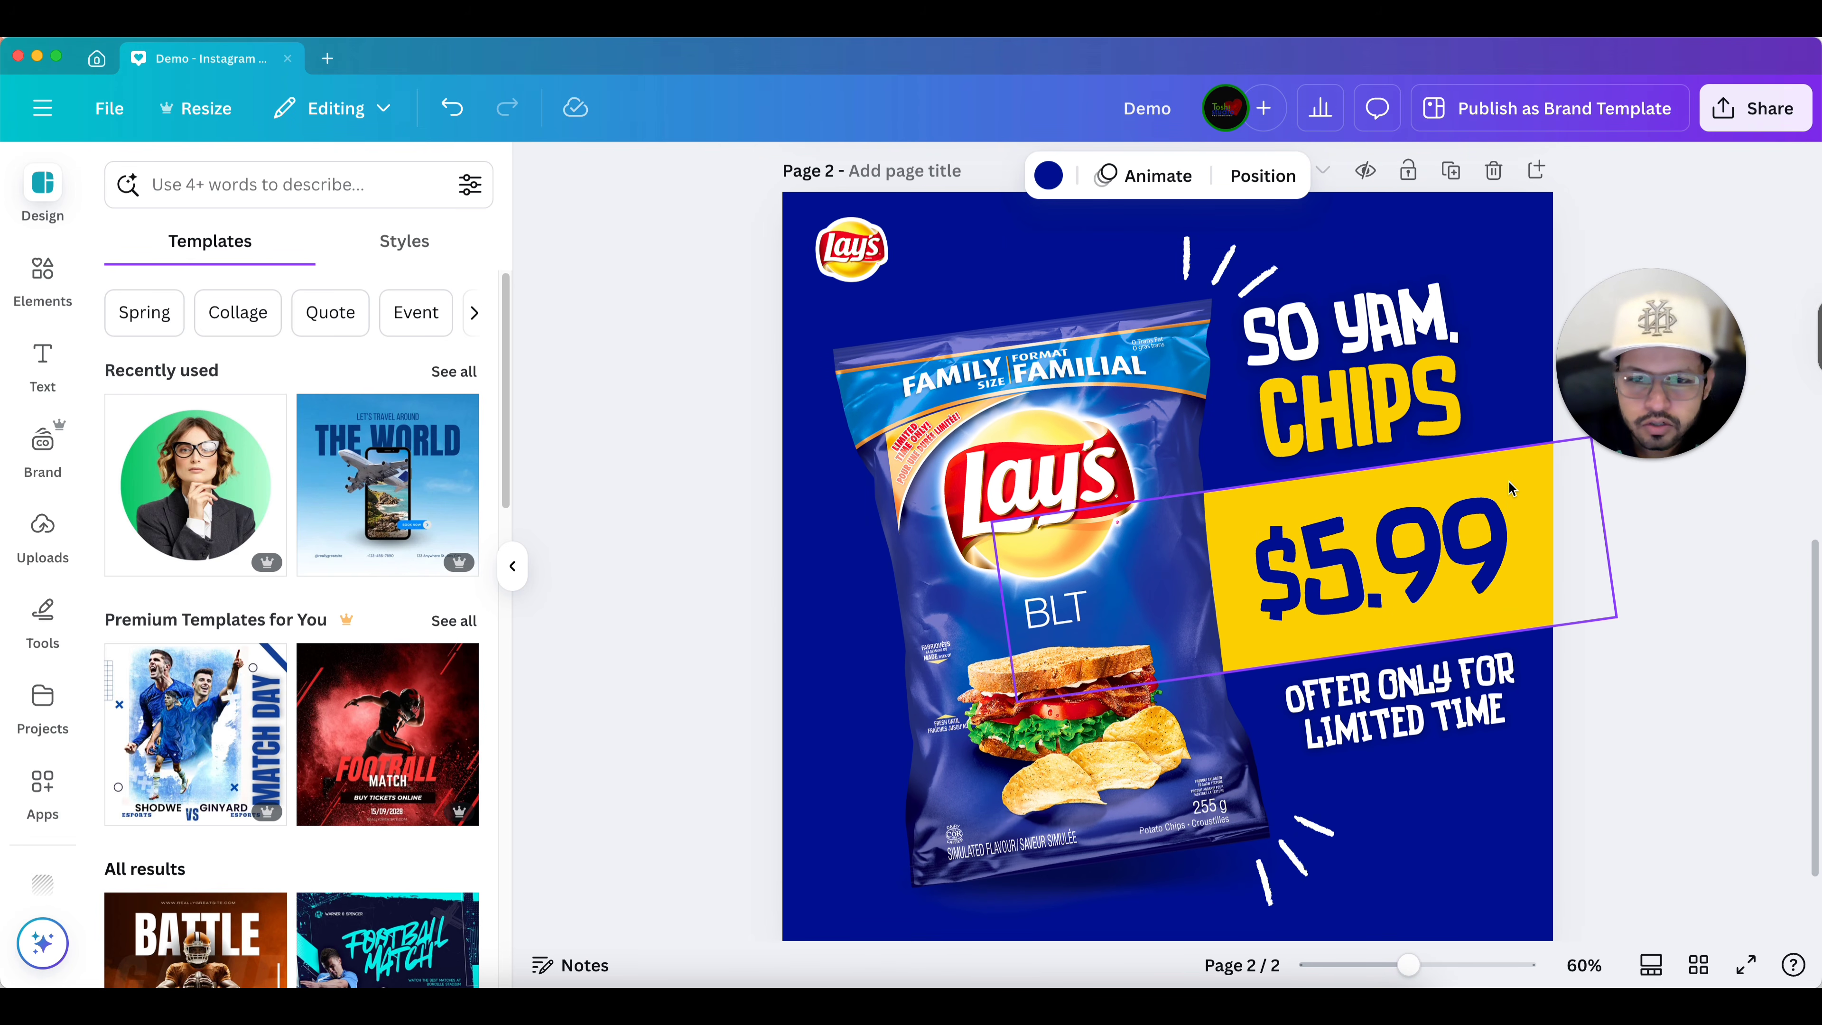
Search the elements for "gradient" and add a teal-to-purple gradient graphic to page 2.
{"action": "left_click", "coordinate": [32, 288]}
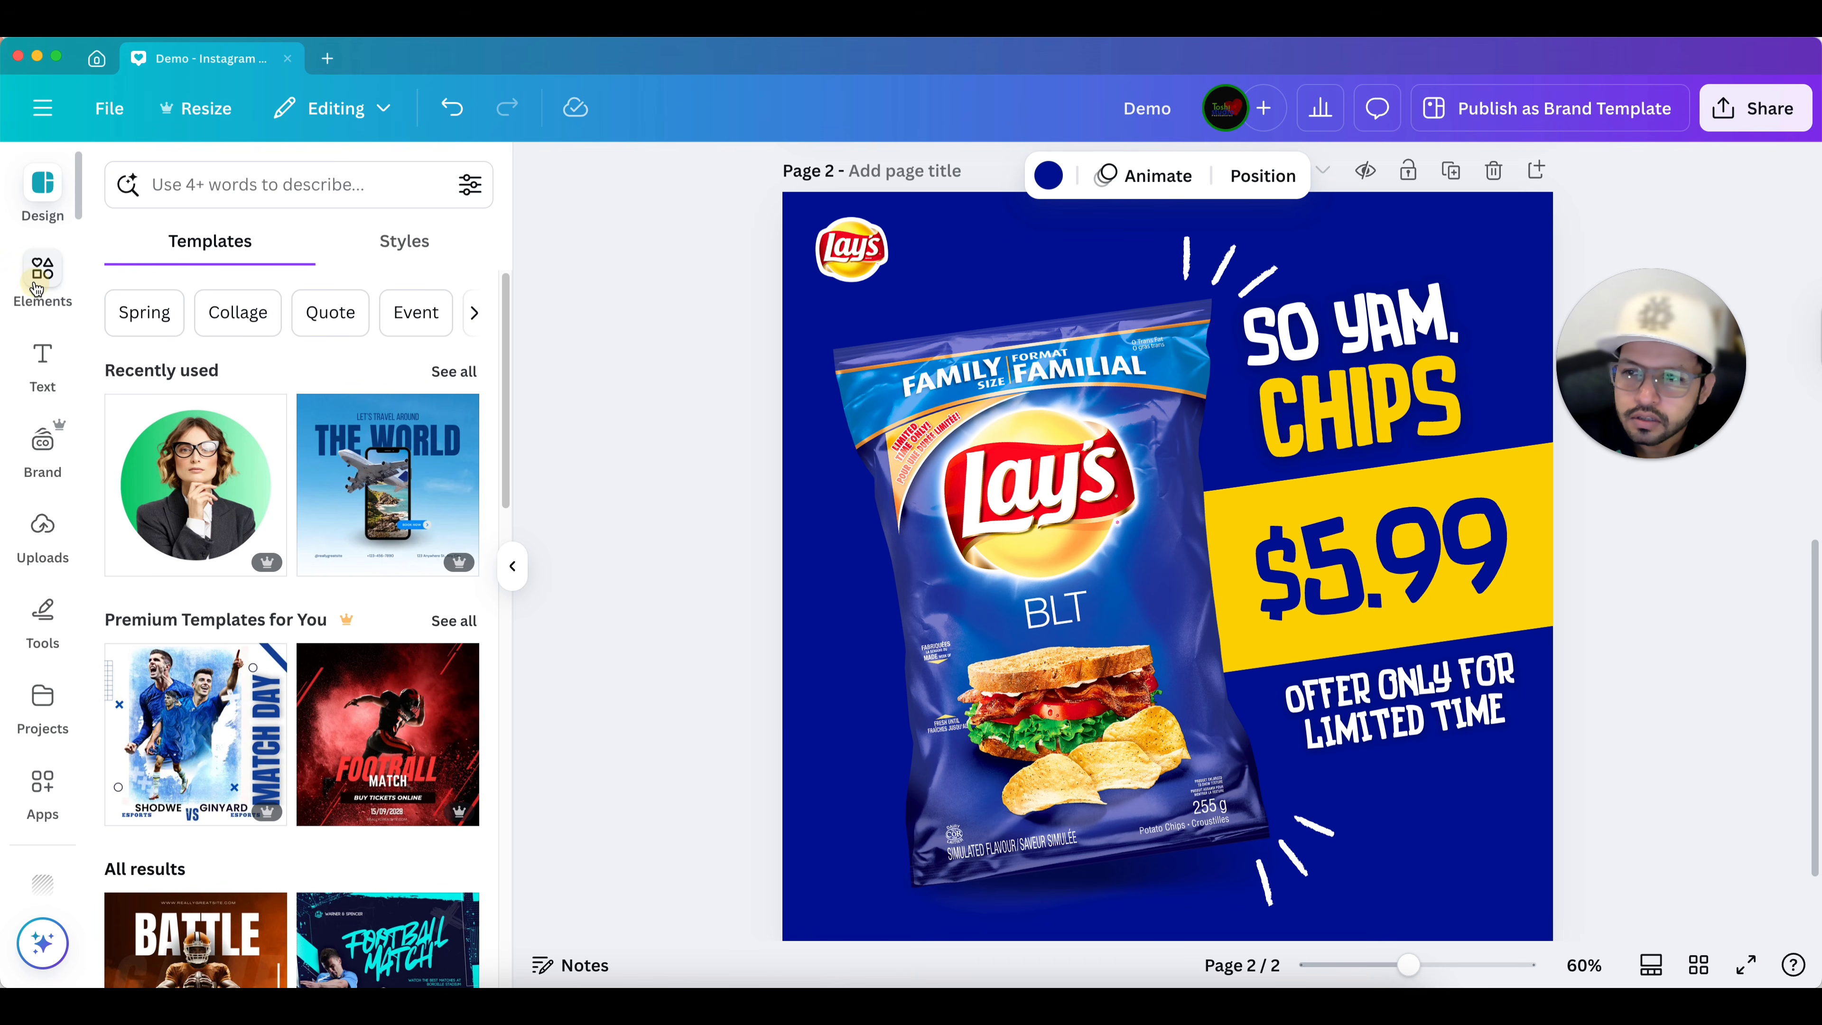
{"action": "left_click", "coordinate": [213, 186]}
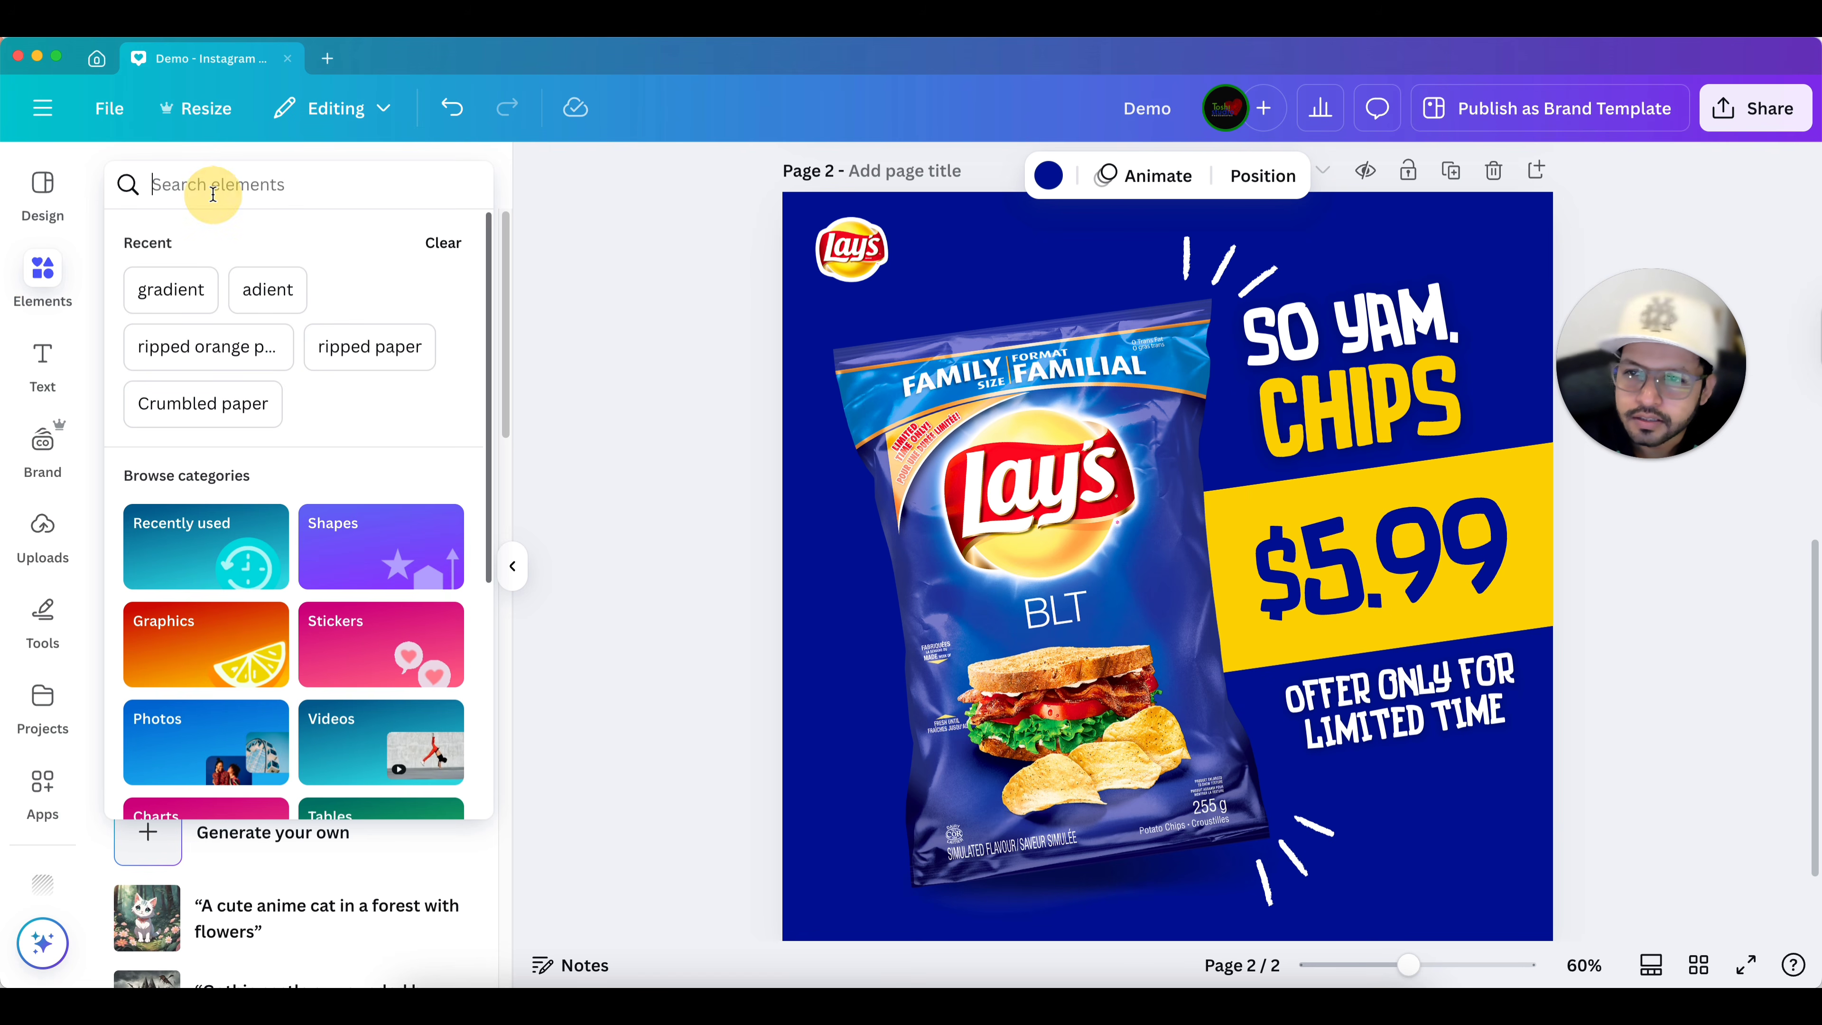
{"action": "left_click", "coordinate": [171, 290]}
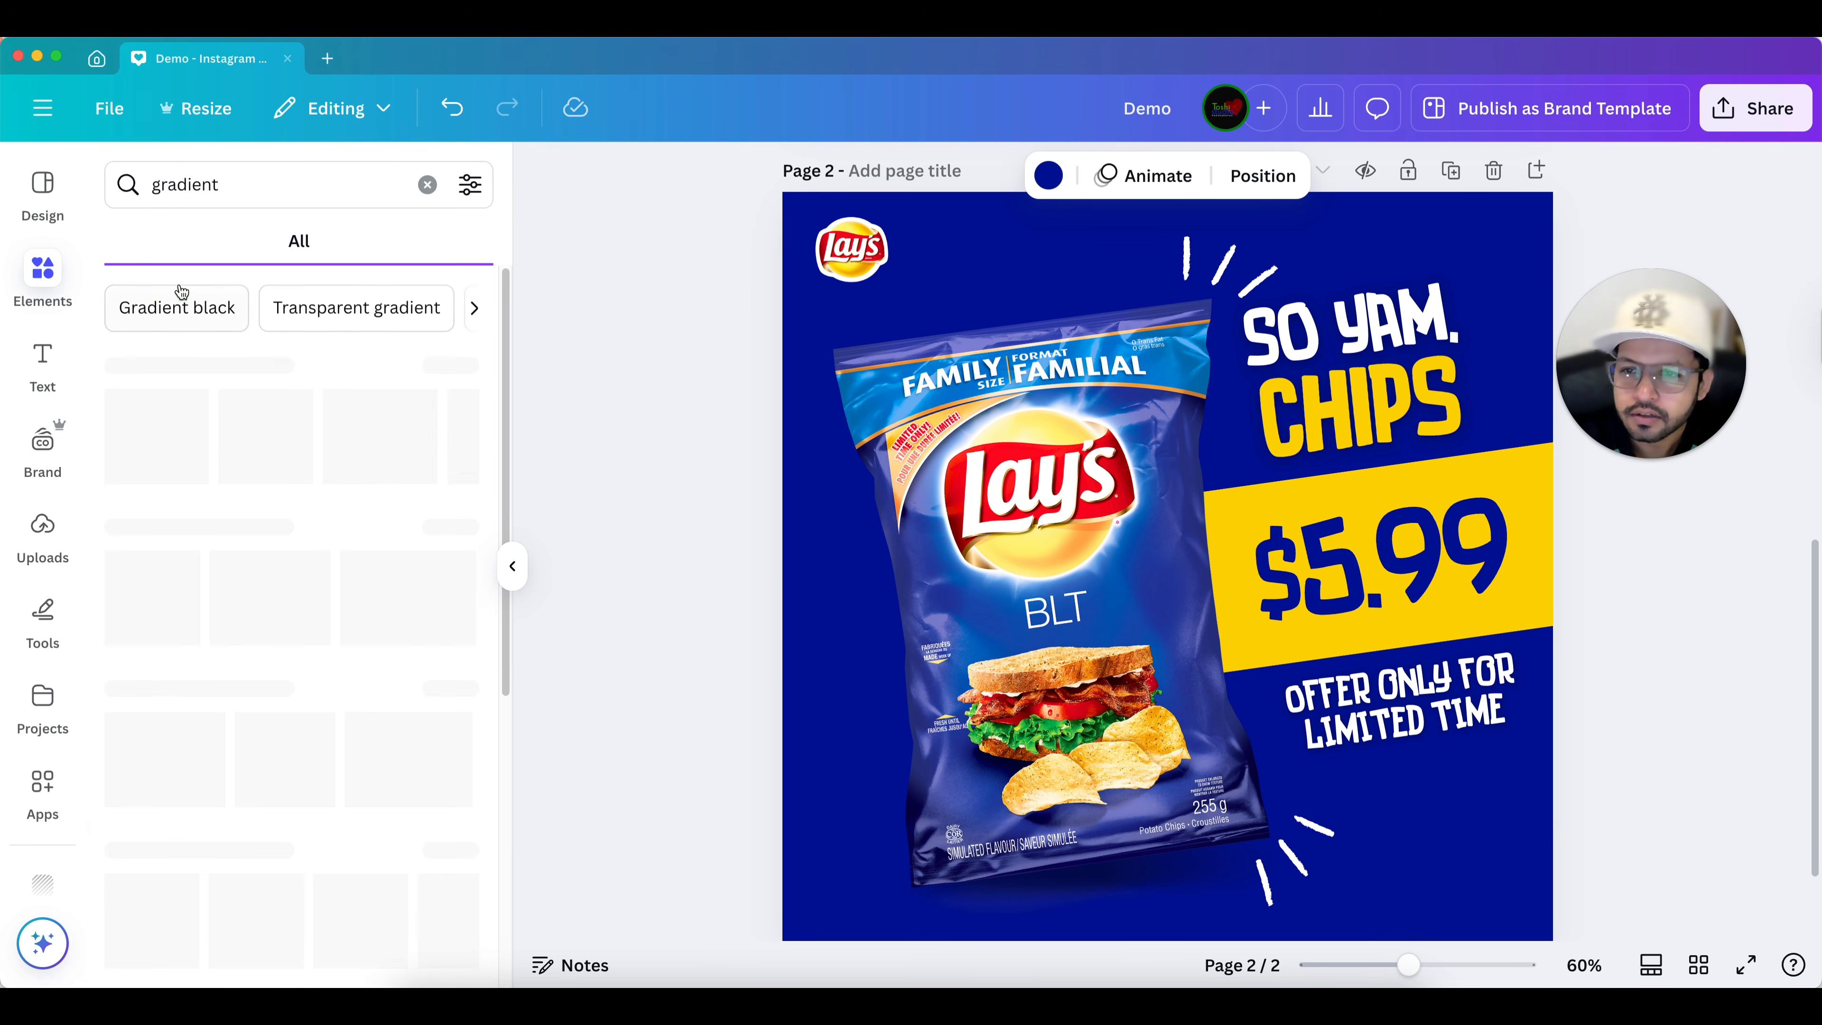
{"action": "left_click", "coordinate": [227, 242]}
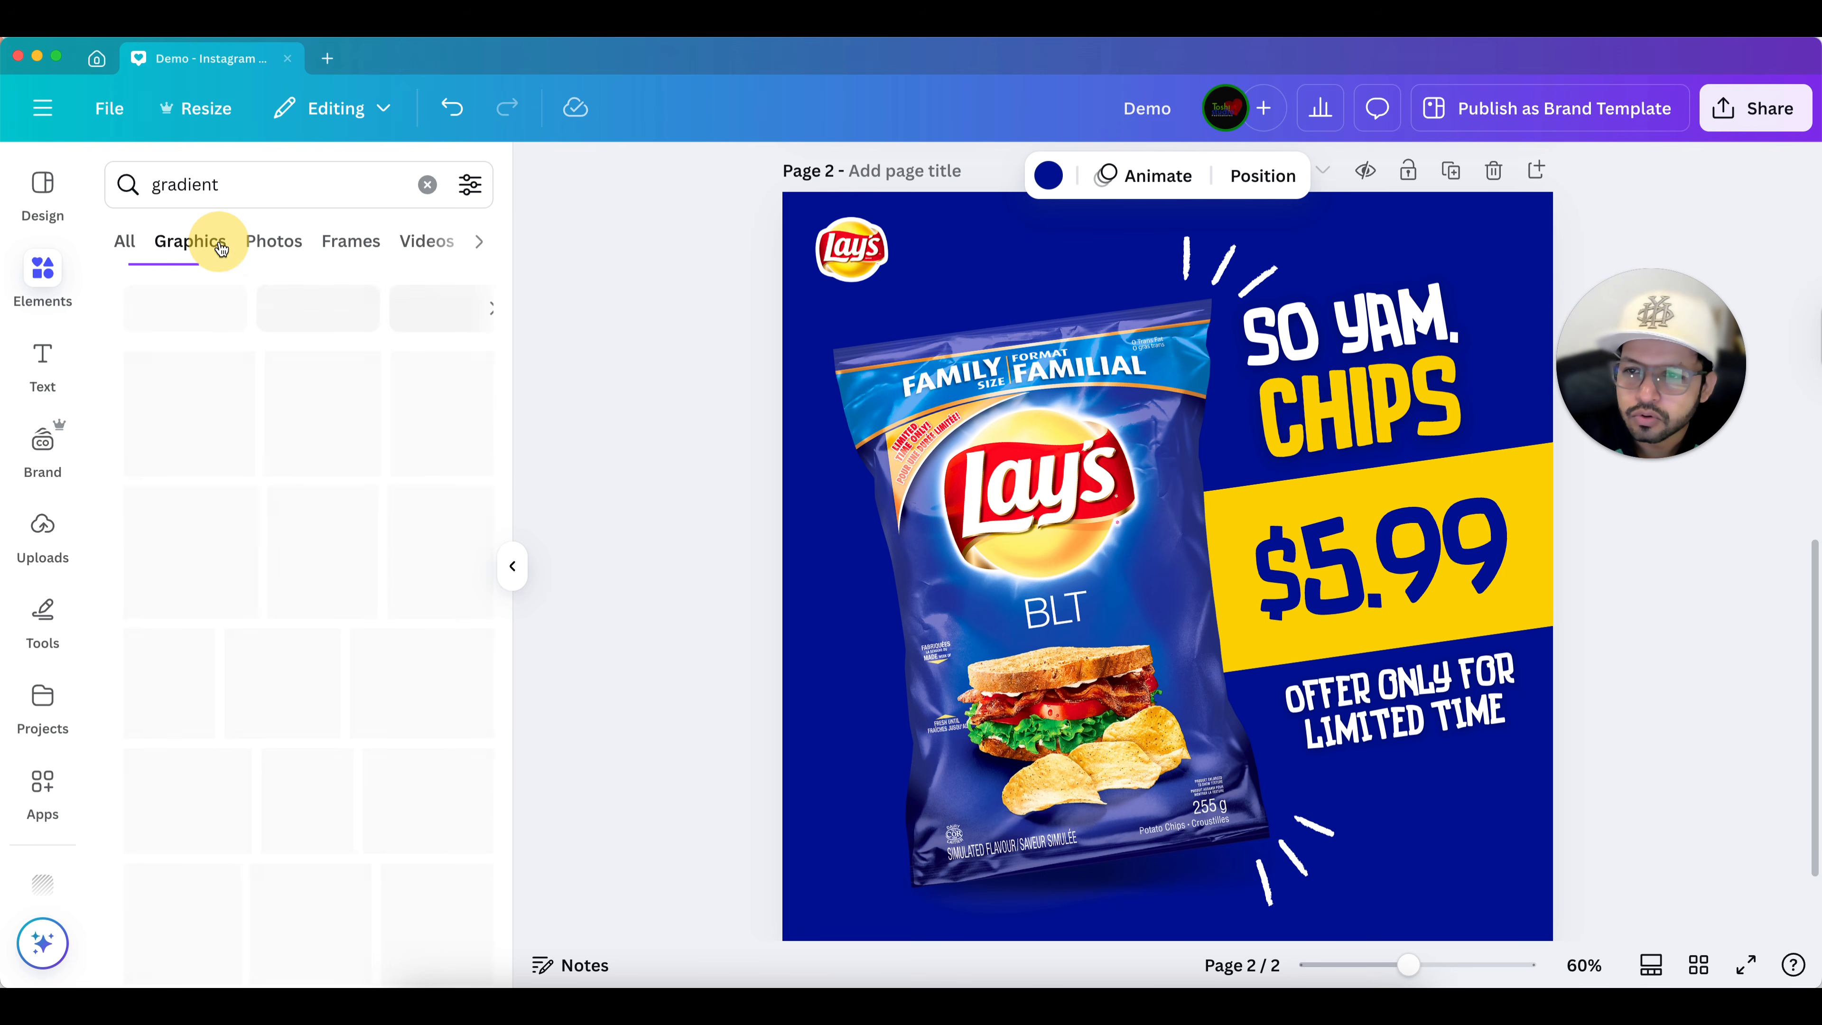
{"action": "scroll", "coordinate": [285, 309], "scroll_direction": "down", "scroll_amount": 10}
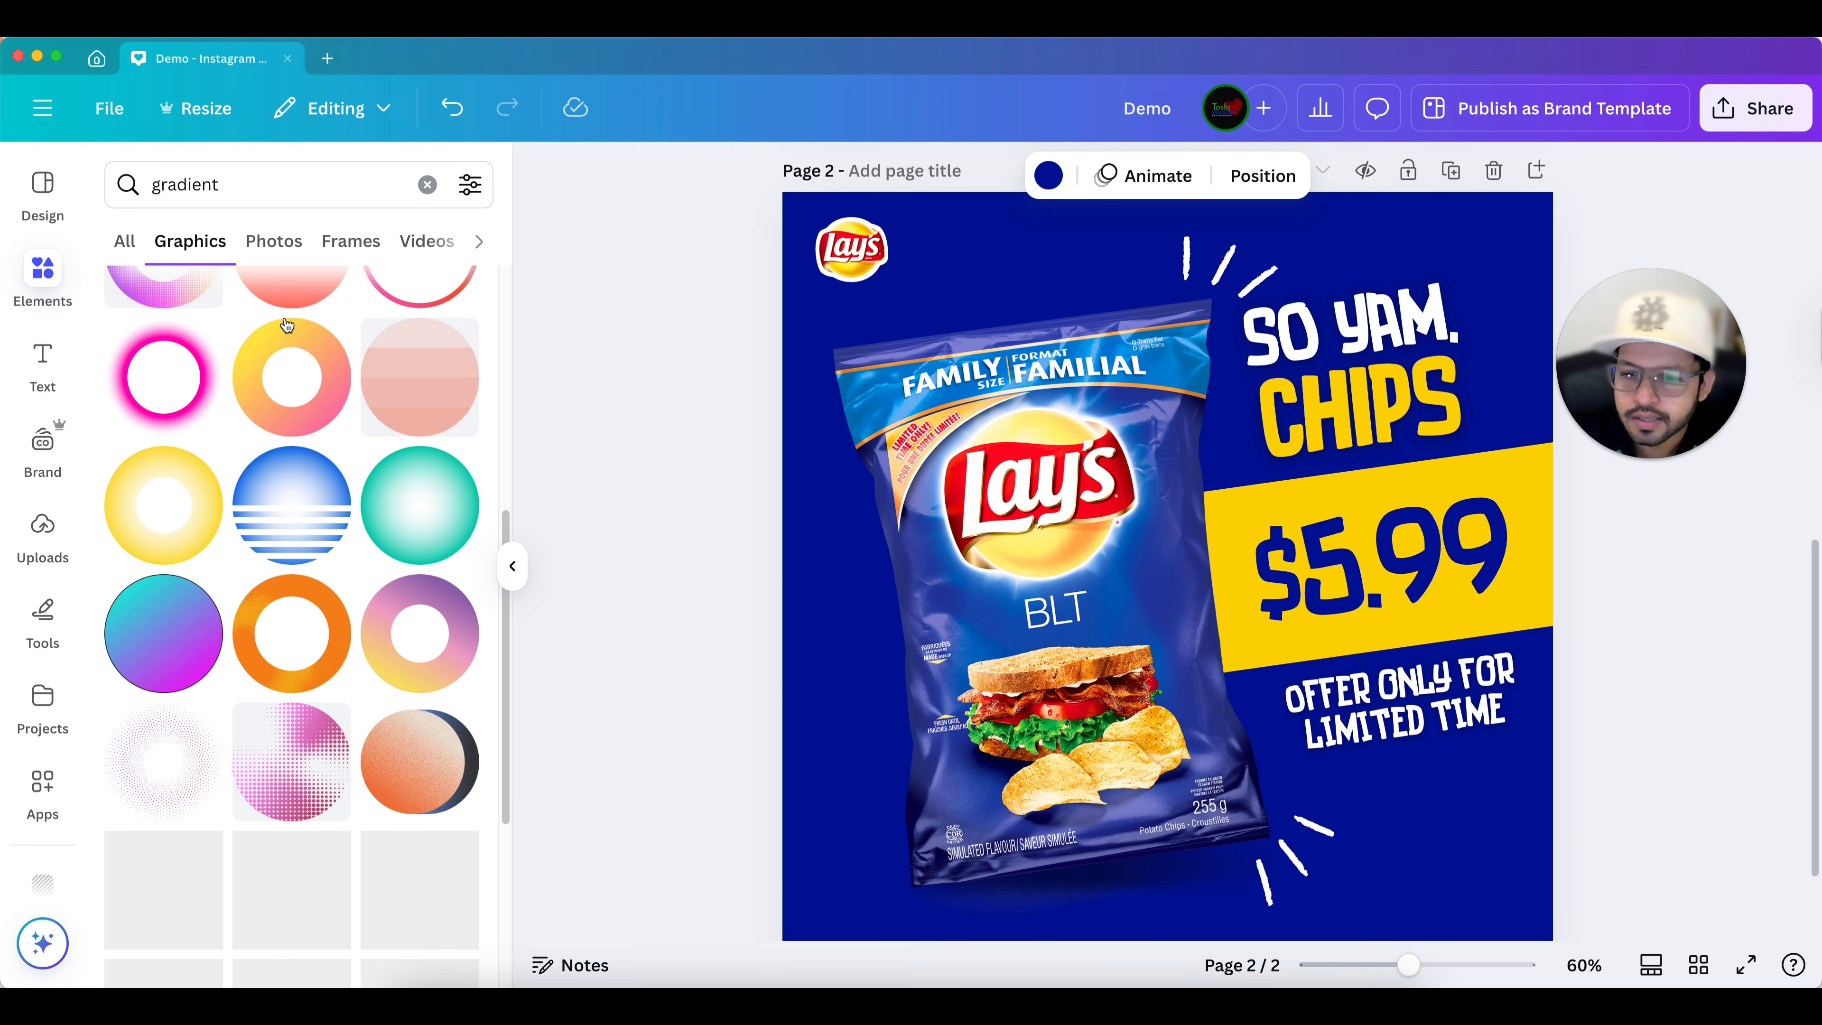
{"action": "scroll", "coordinate": [287, 325], "scroll_direction": "down", "scroll_amount": 2}
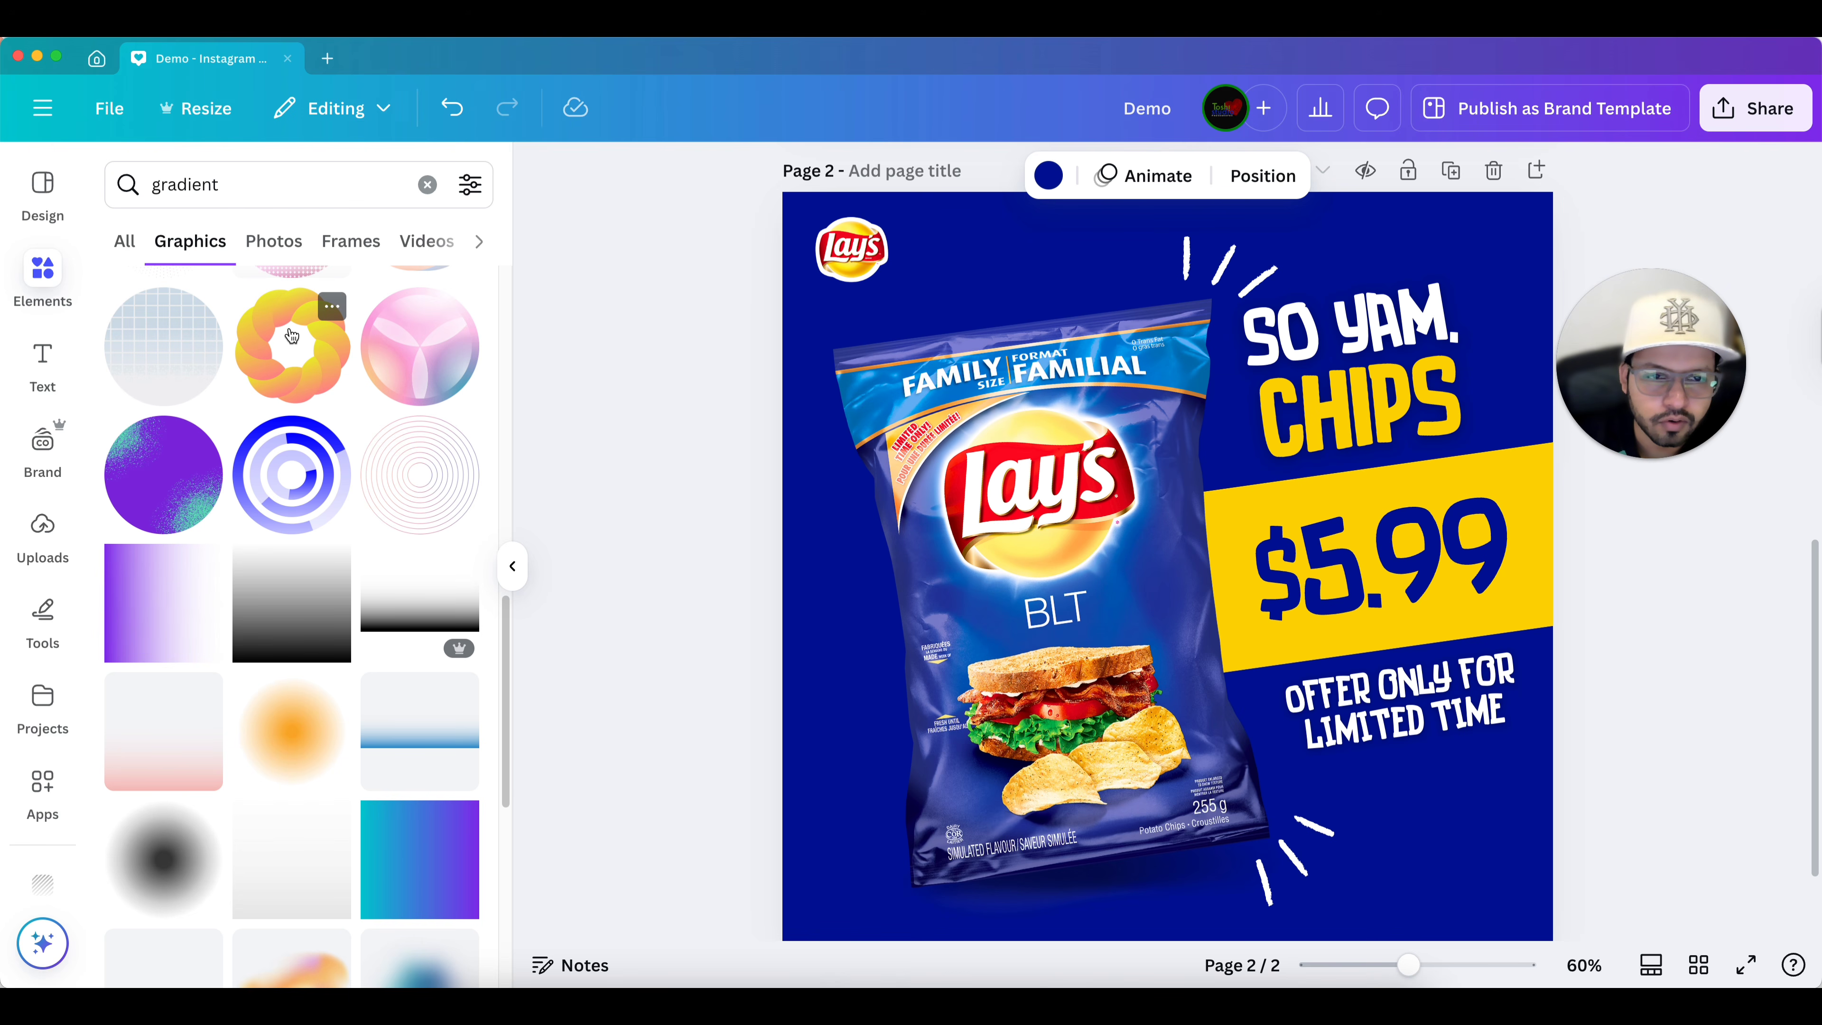
{"action": "scroll", "coordinate": [292, 337], "scroll_direction": "down", "scroll_amount": 3}
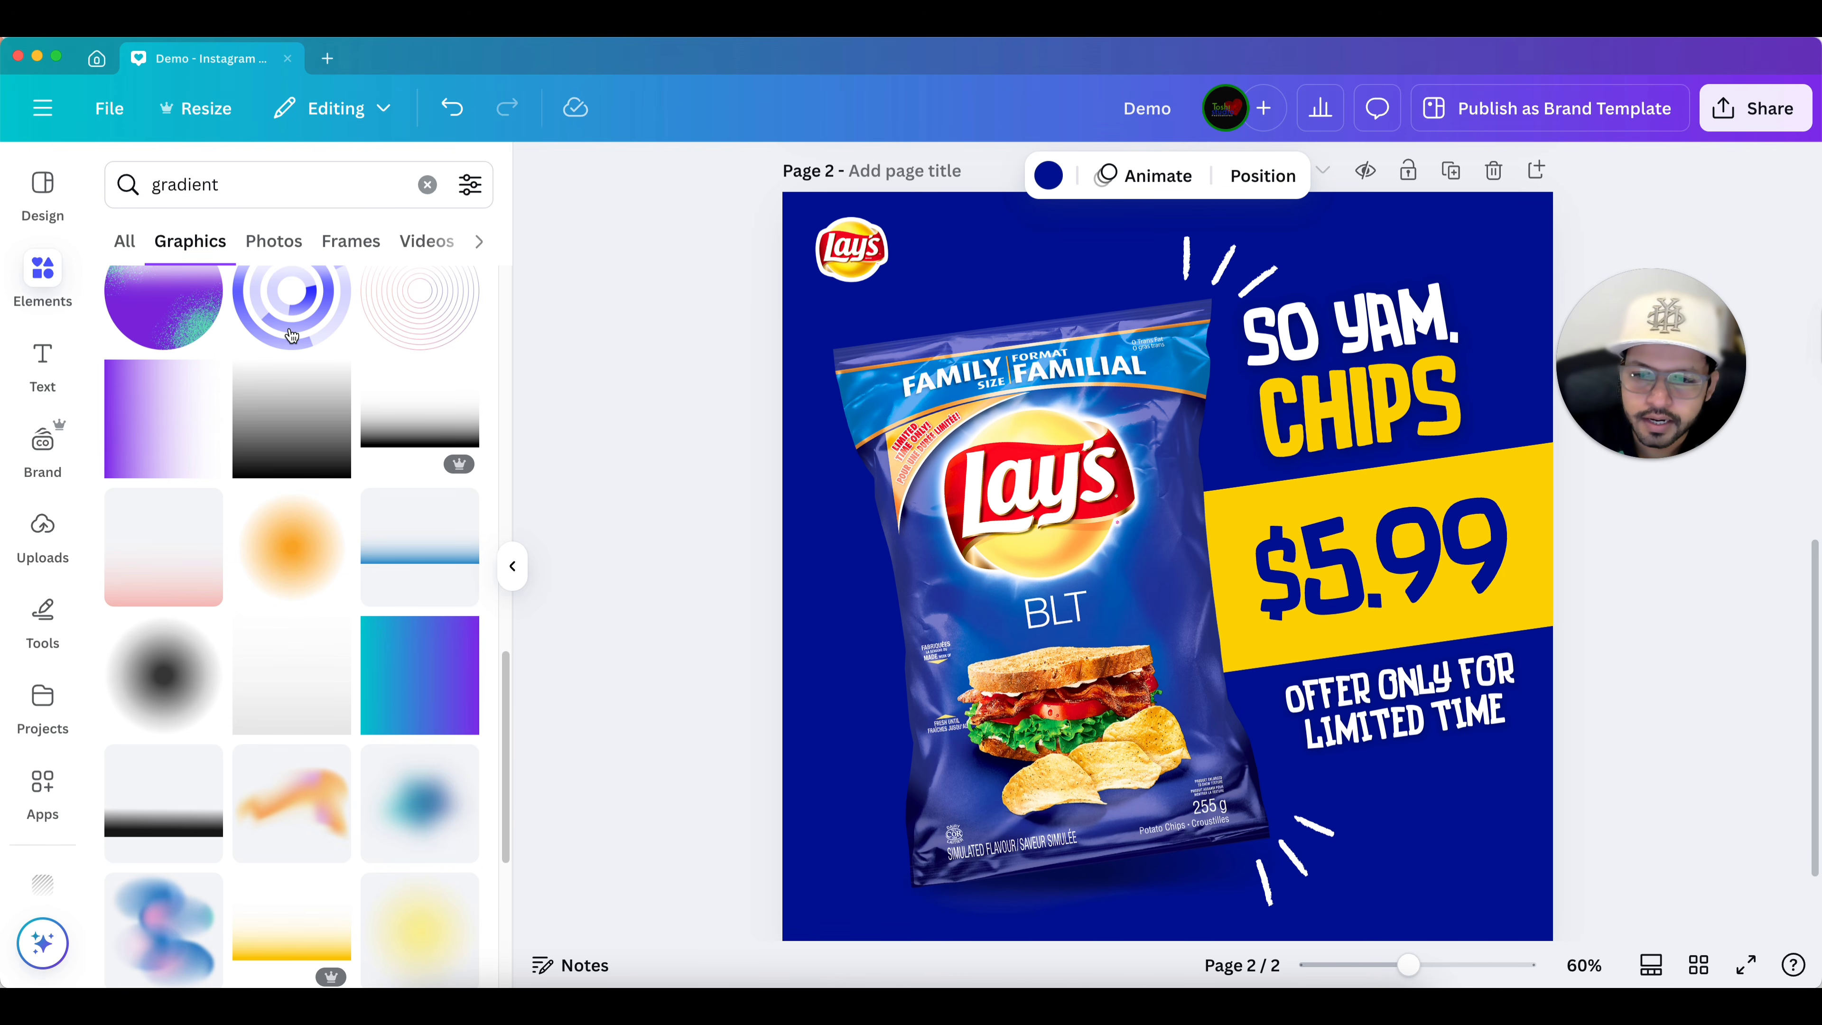
{"action": "left_click", "coordinate": [391, 671]}
{"action": "left_click_drag", "start_coordinate": [1099, 602], "coordinate": [924, 471]}
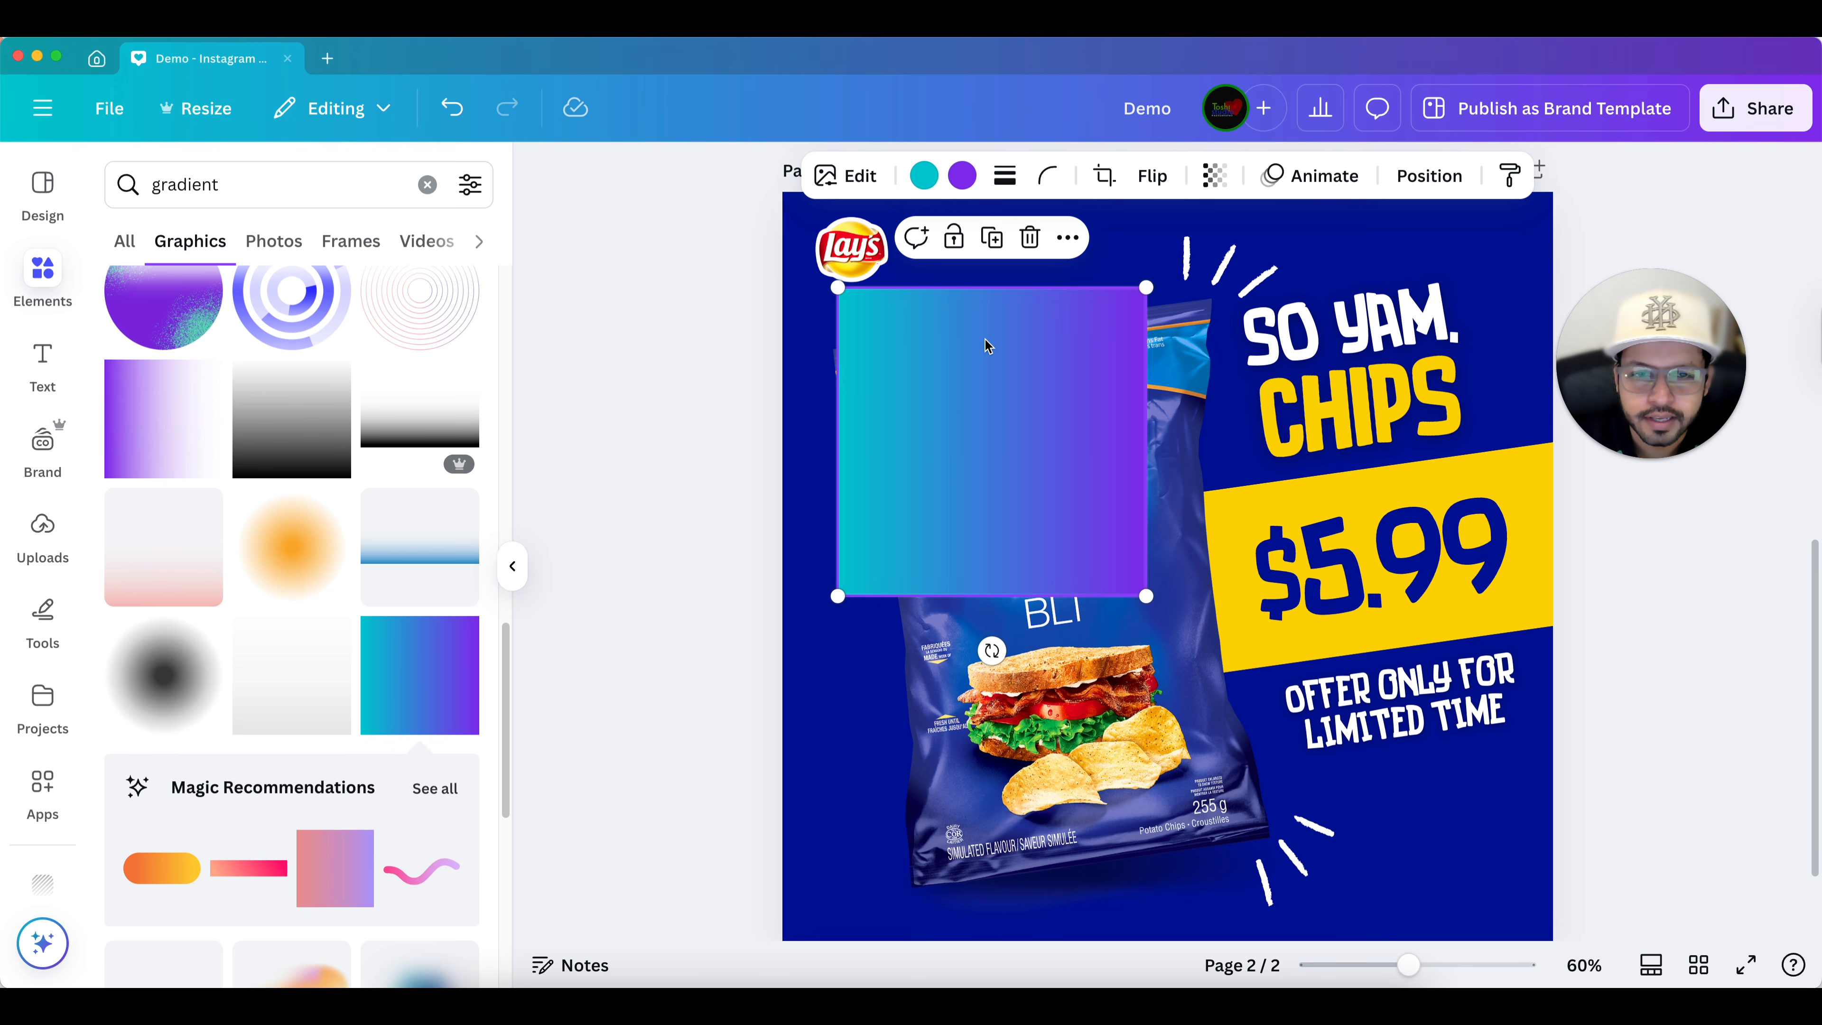
Add a blue gradient graphic to page 2 and delete it.
{"action": "scroll", "coordinate": [394, 611], "scroll_direction": "down", "scroll_amount": 10}
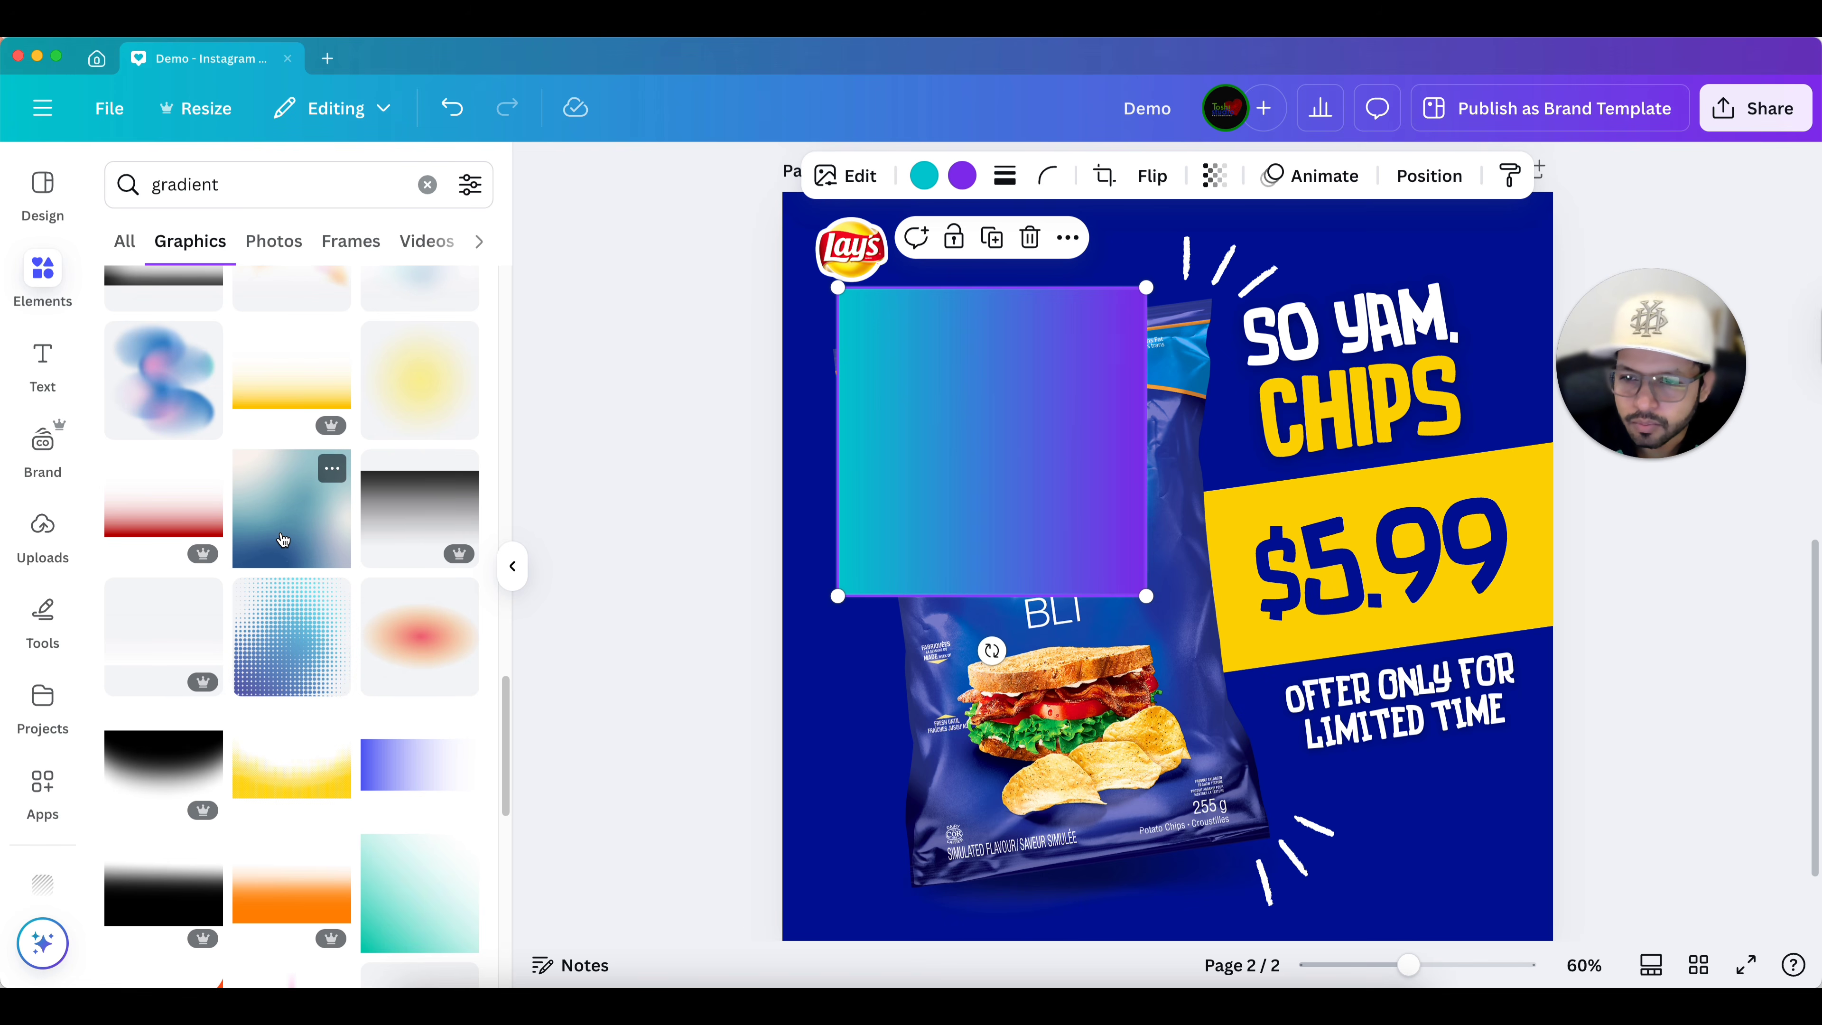
{"action": "left_click", "coordinate": [282, 537]}
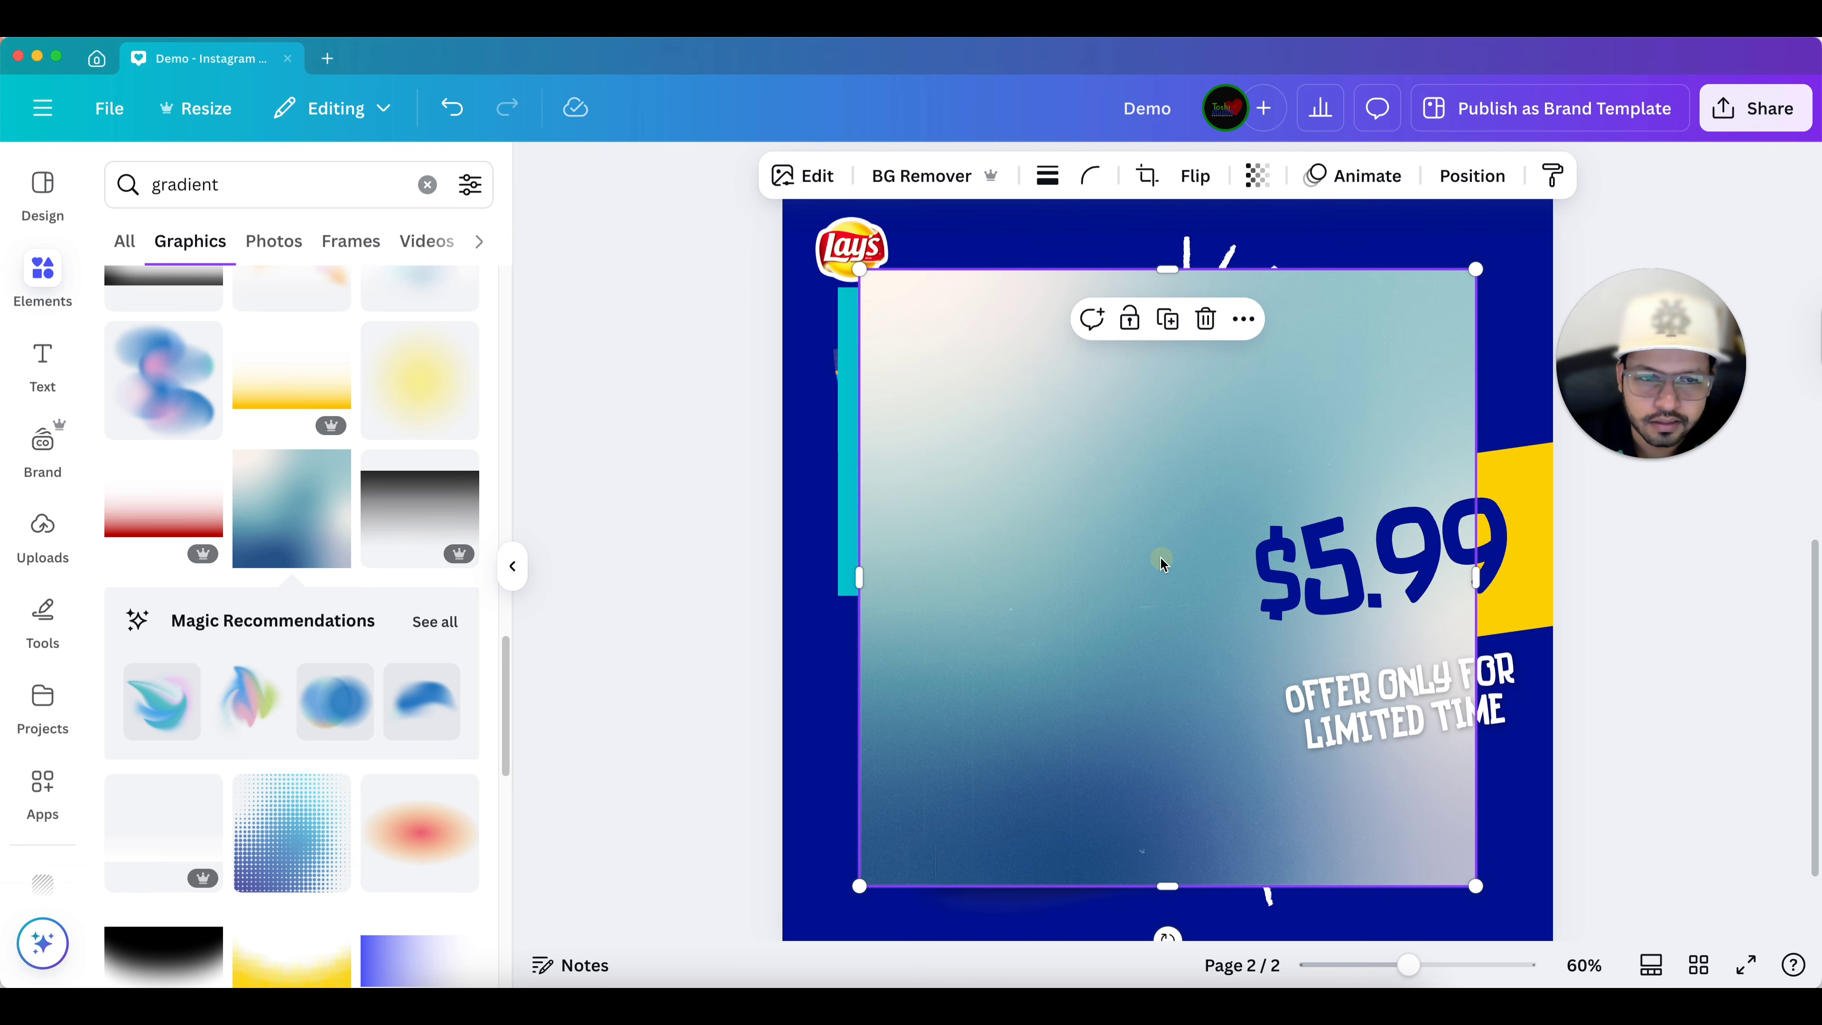
{"action": "left_click_drag", "start_coordinate": [1160, 555], "coordinate": [1122, 547]}
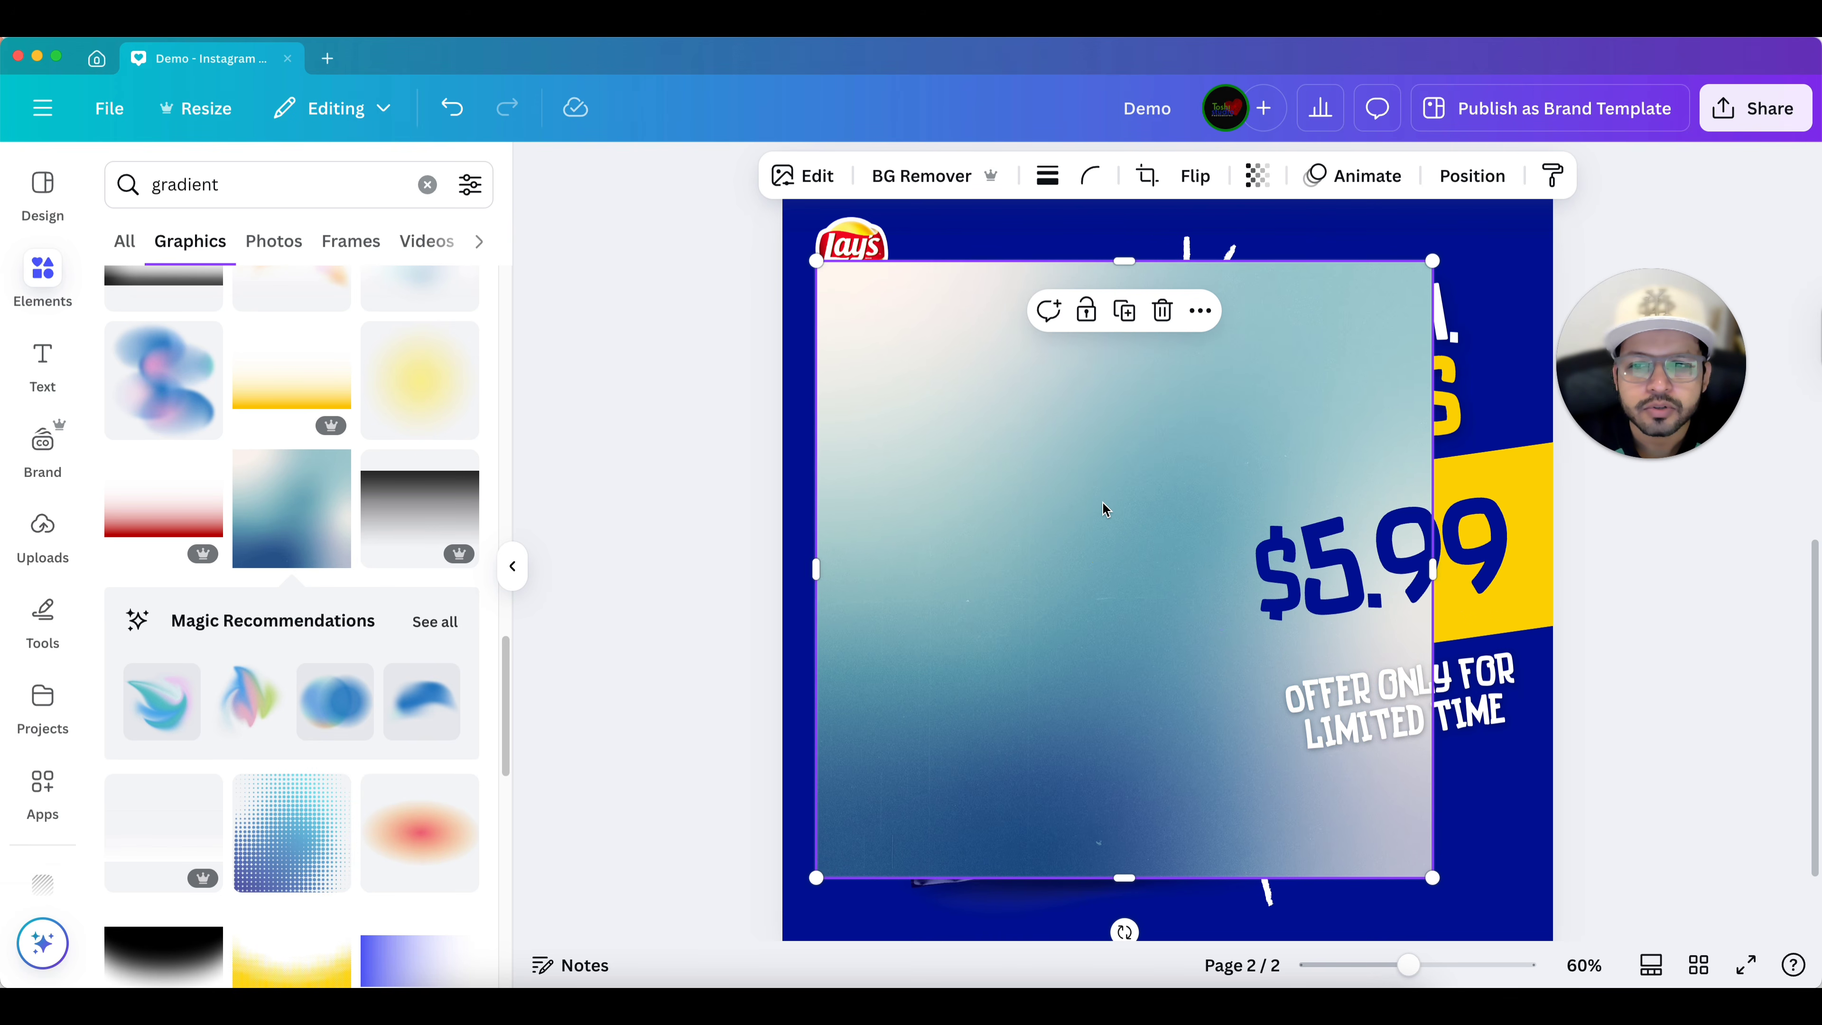
{"action": "left_click", "coordinate": [1161, 325]}
Delete the teal-to-purple gradient graphic from page 2.
{"action": "left_click", "coordinate": [1089, 350]}
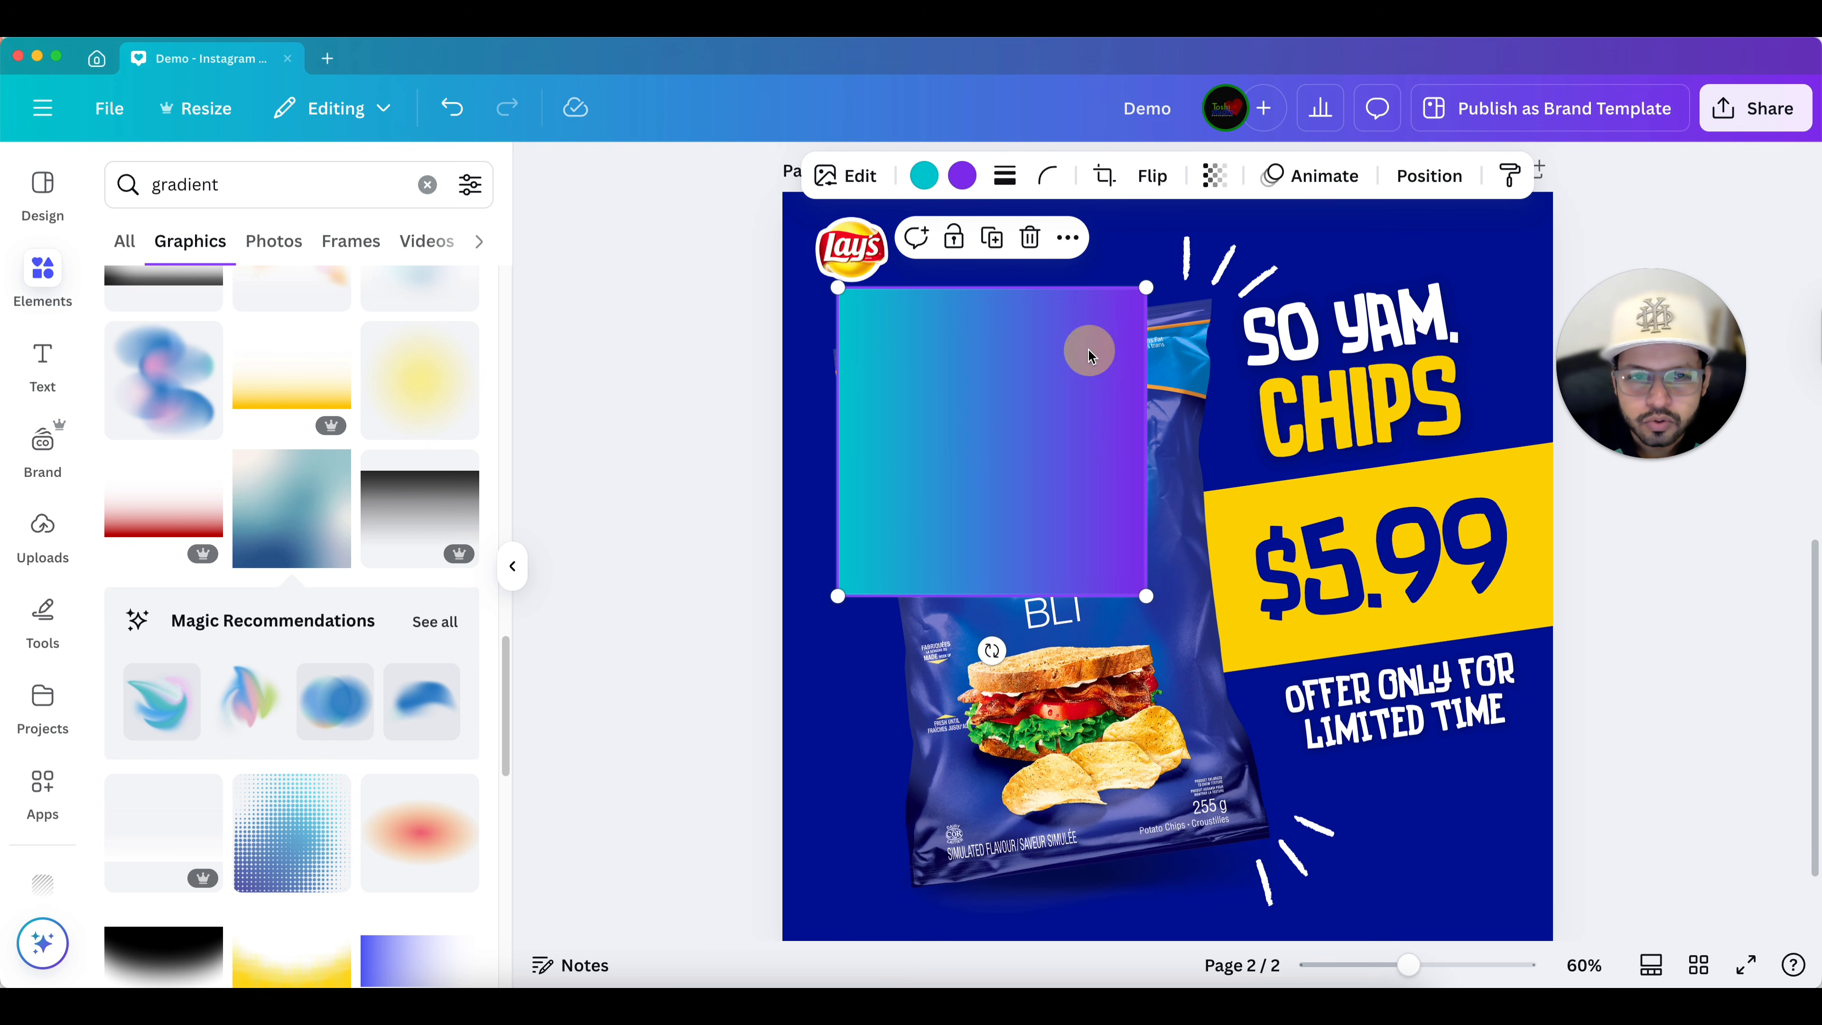
{"action": "left_click", "coordinate": [1030, 238]}
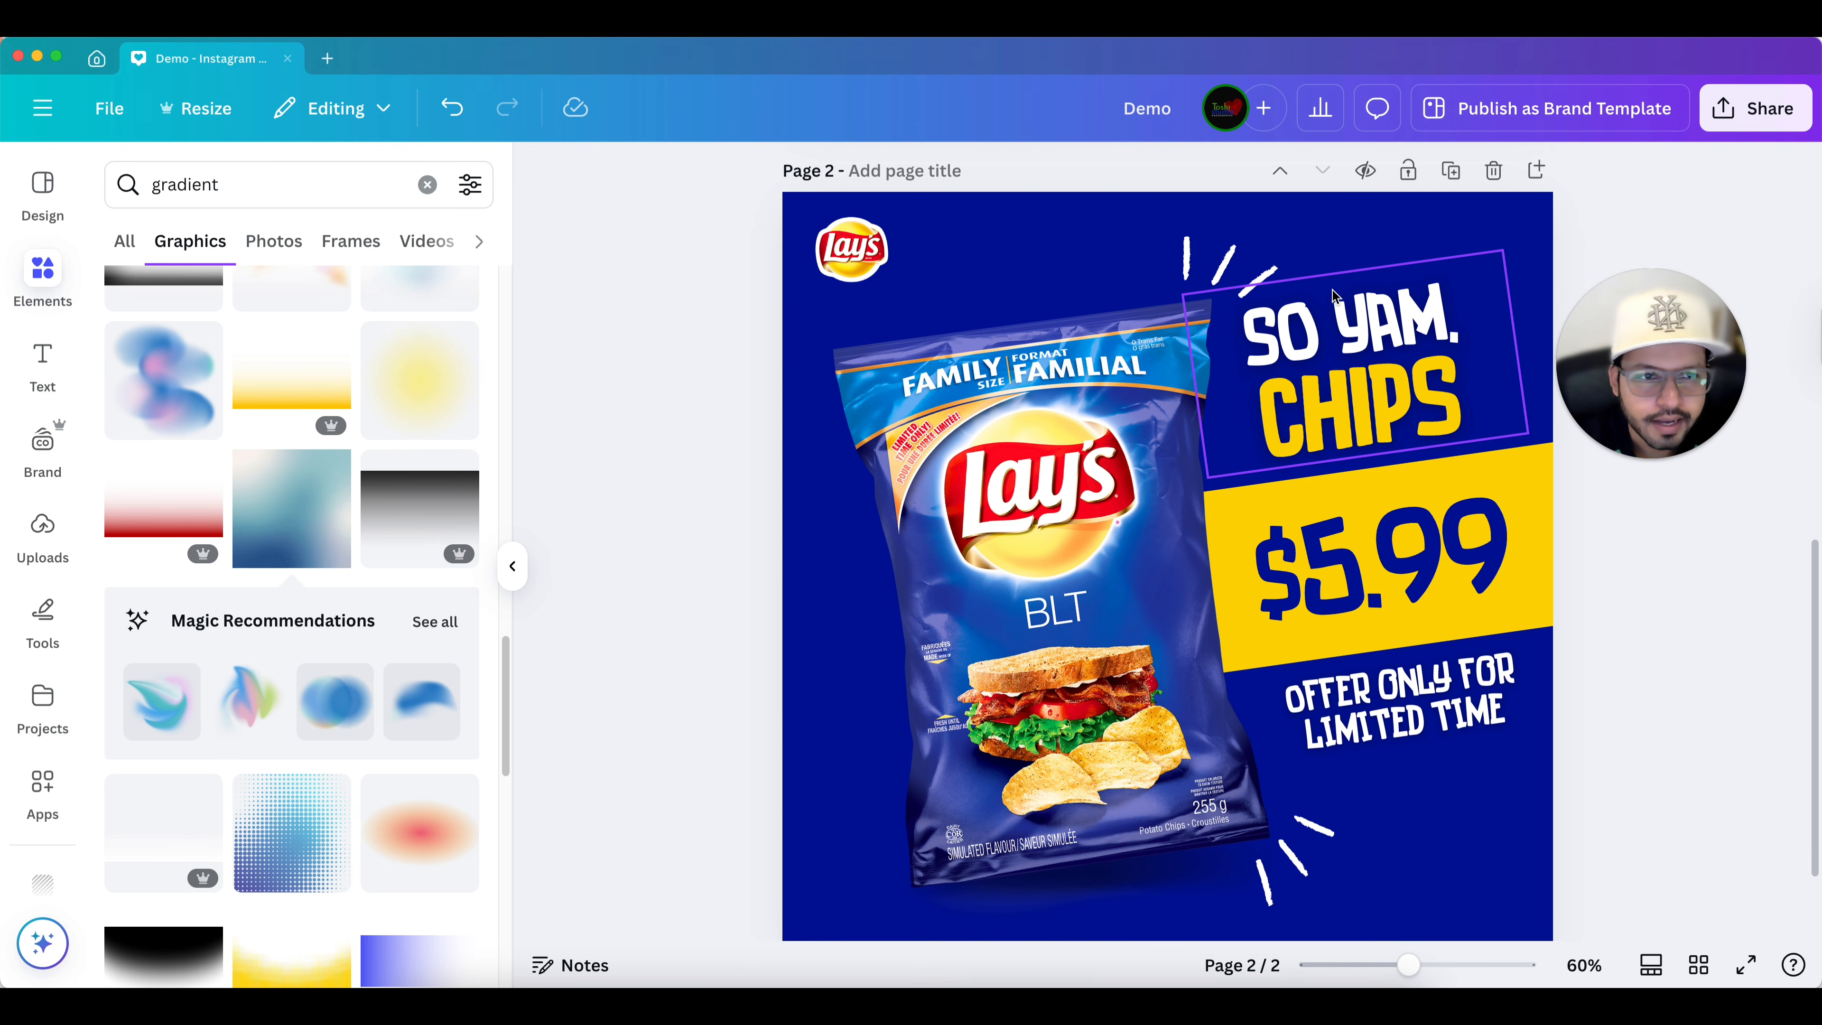
Edit page 2's background color, shifting the hue to #002C8D.
{"action": "left_click", "coordinate": [1468, 244]}
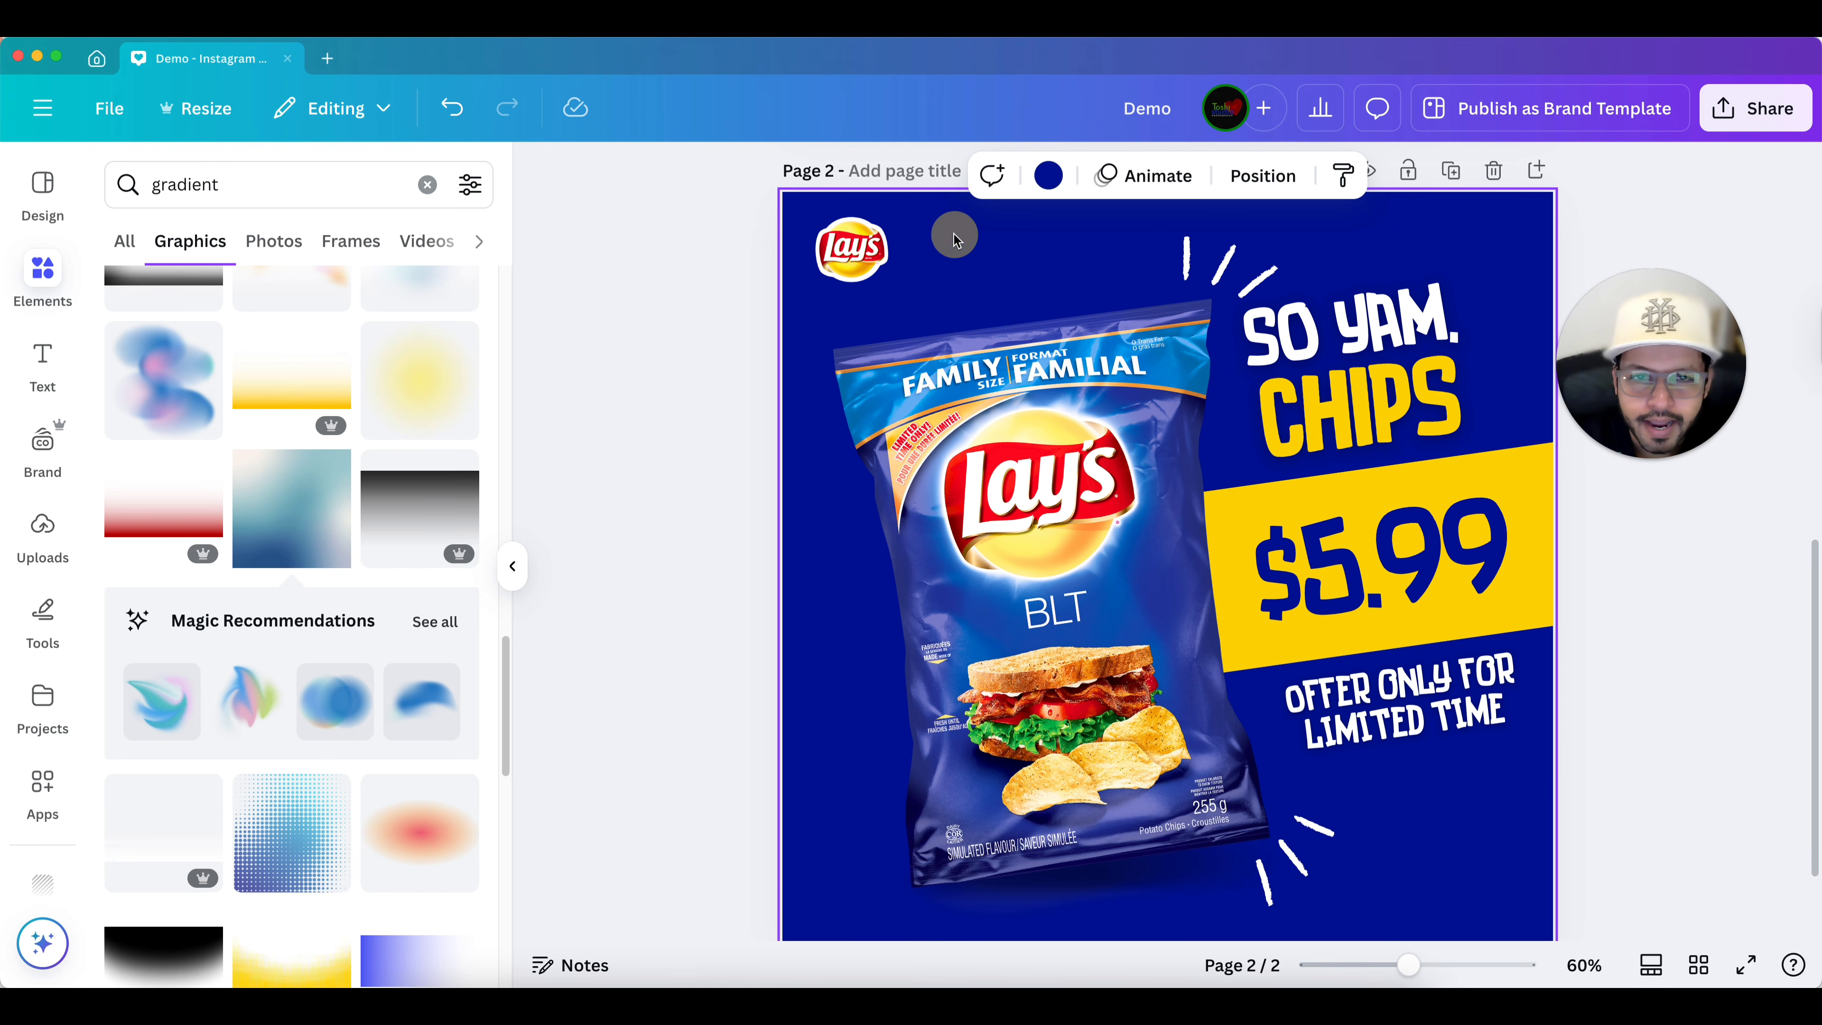
{"action": "scroll", "coordinate": [970, 256], "scroll_direction": "down", "scroll_amount": 1}
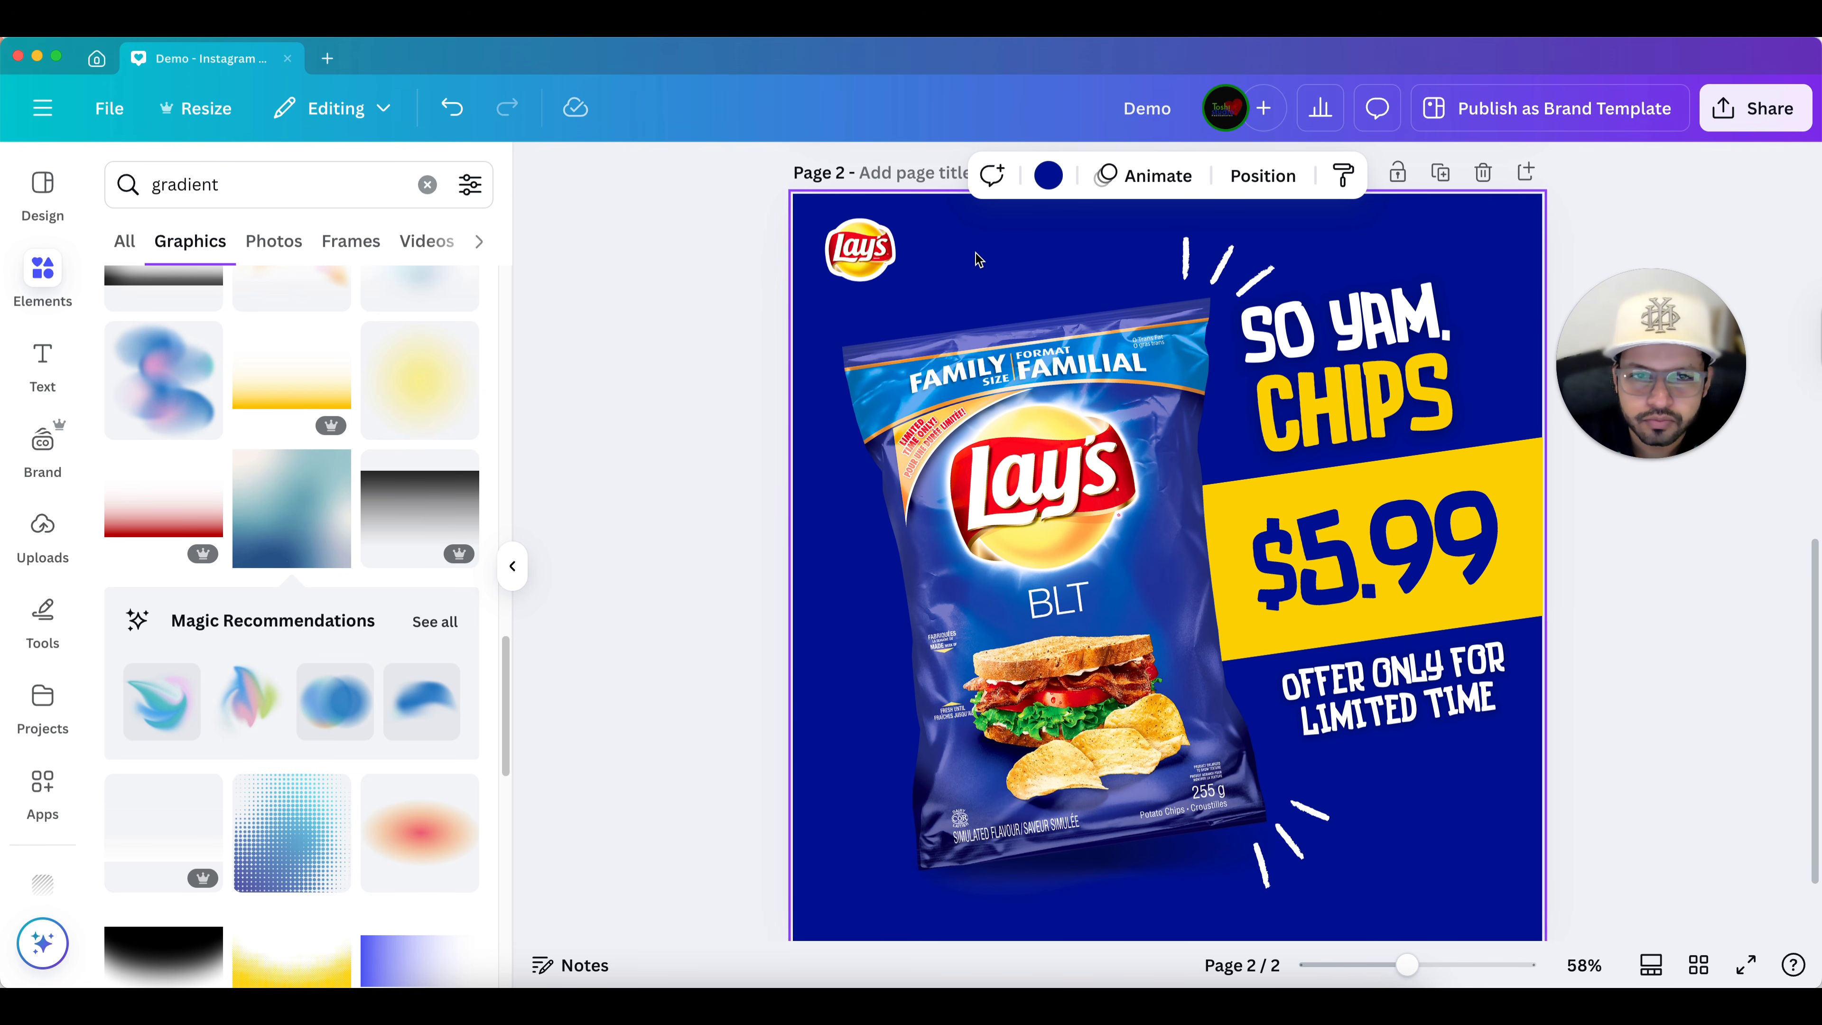
{"action": "left_click", "coordinate": [1050, 175]}
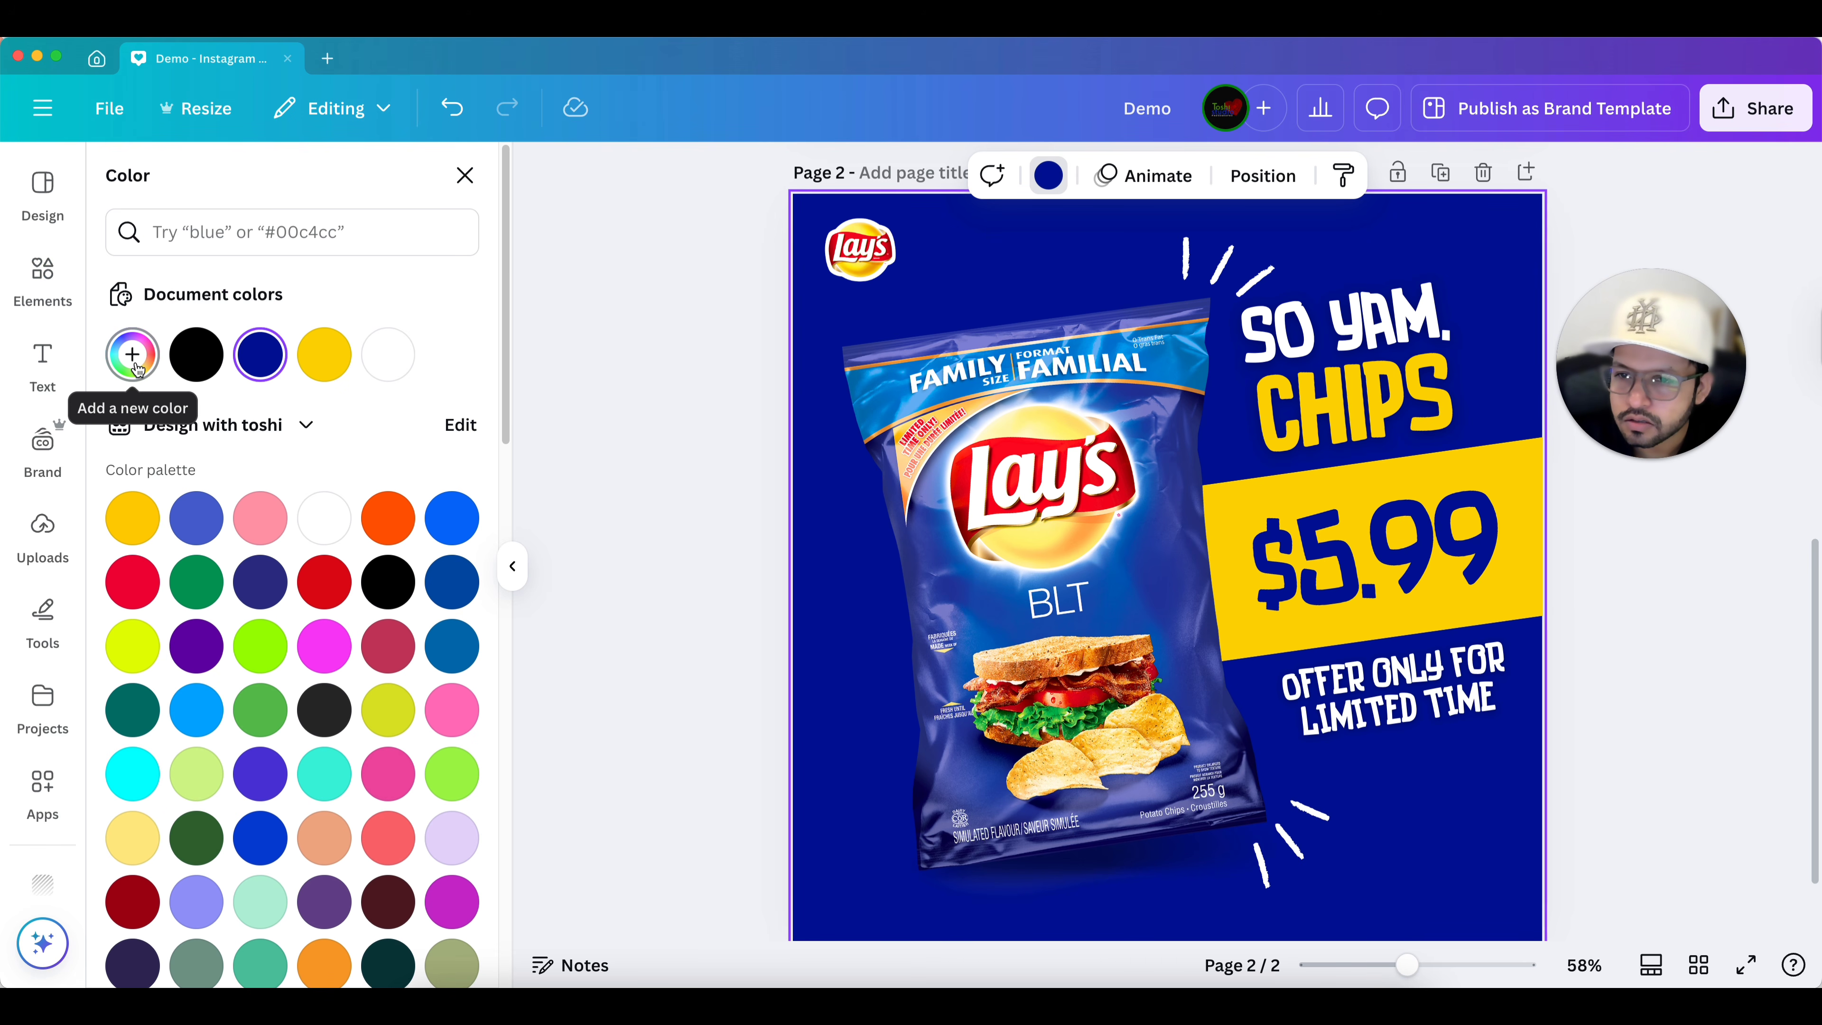
{"action": "left_click", "coordinate": [268, 362]}
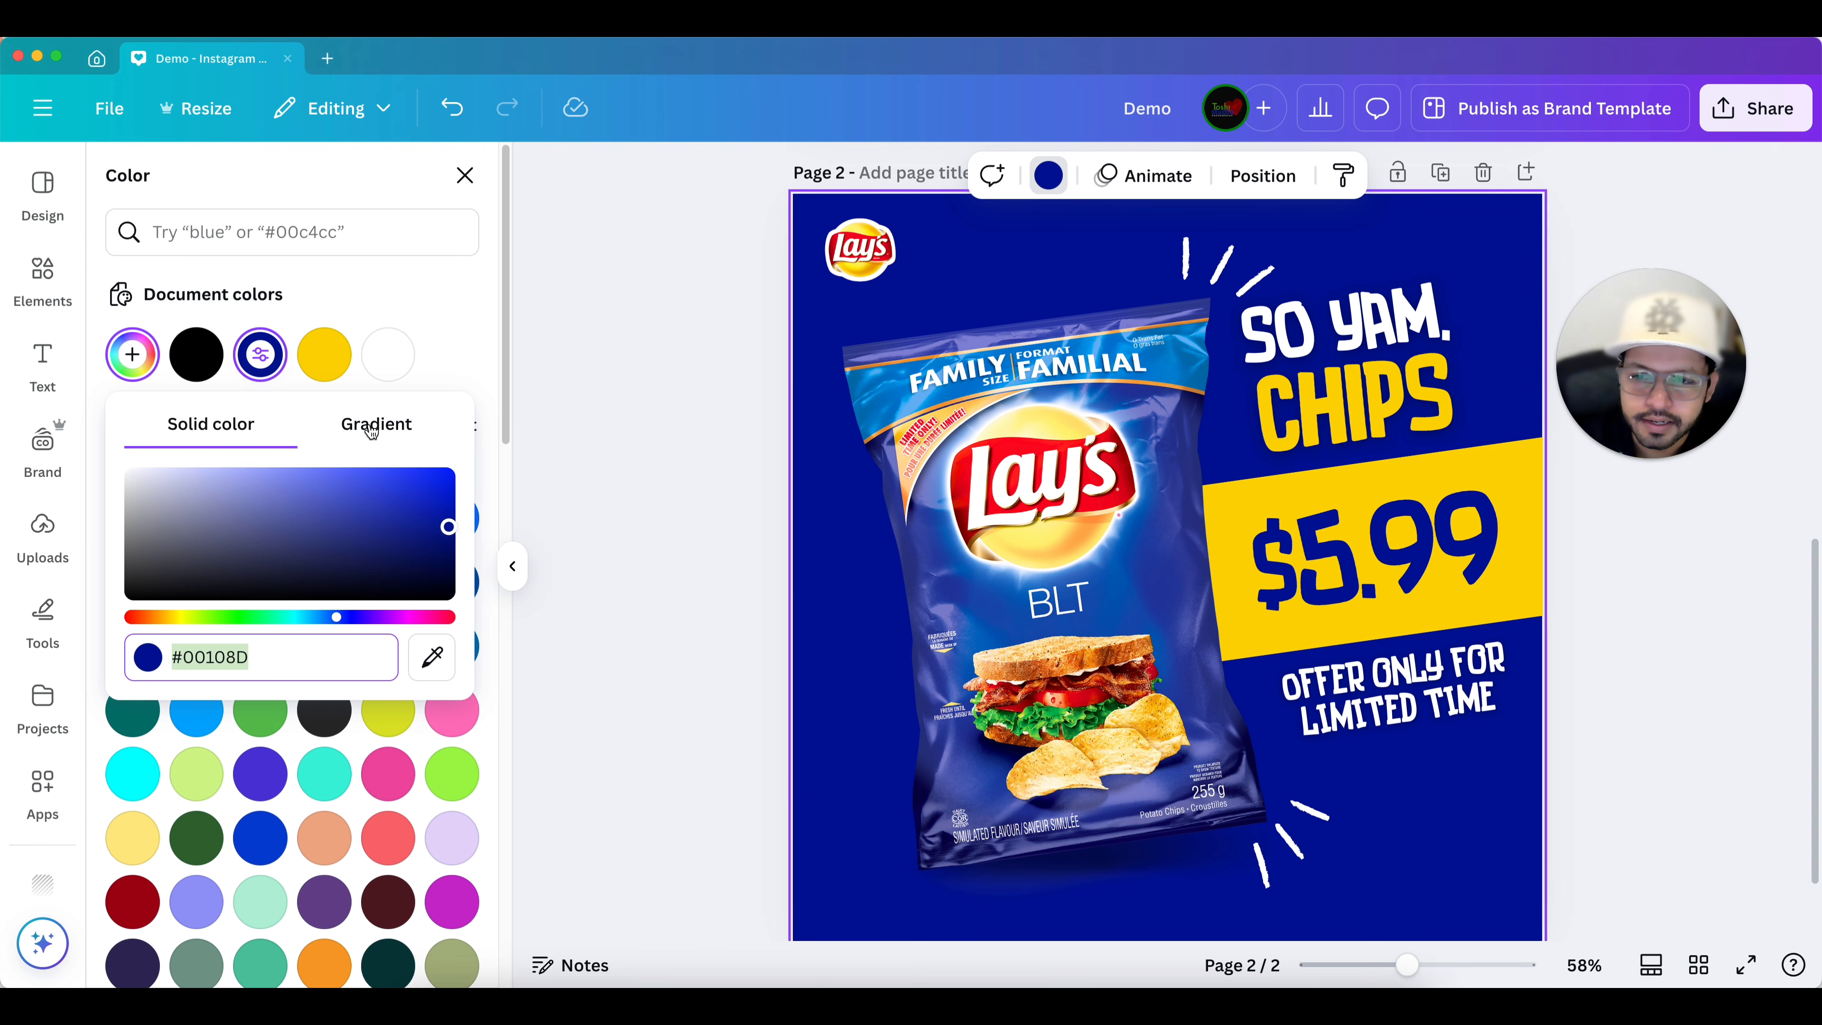
{"action": "left_click", "coordinate": [321, 312]}
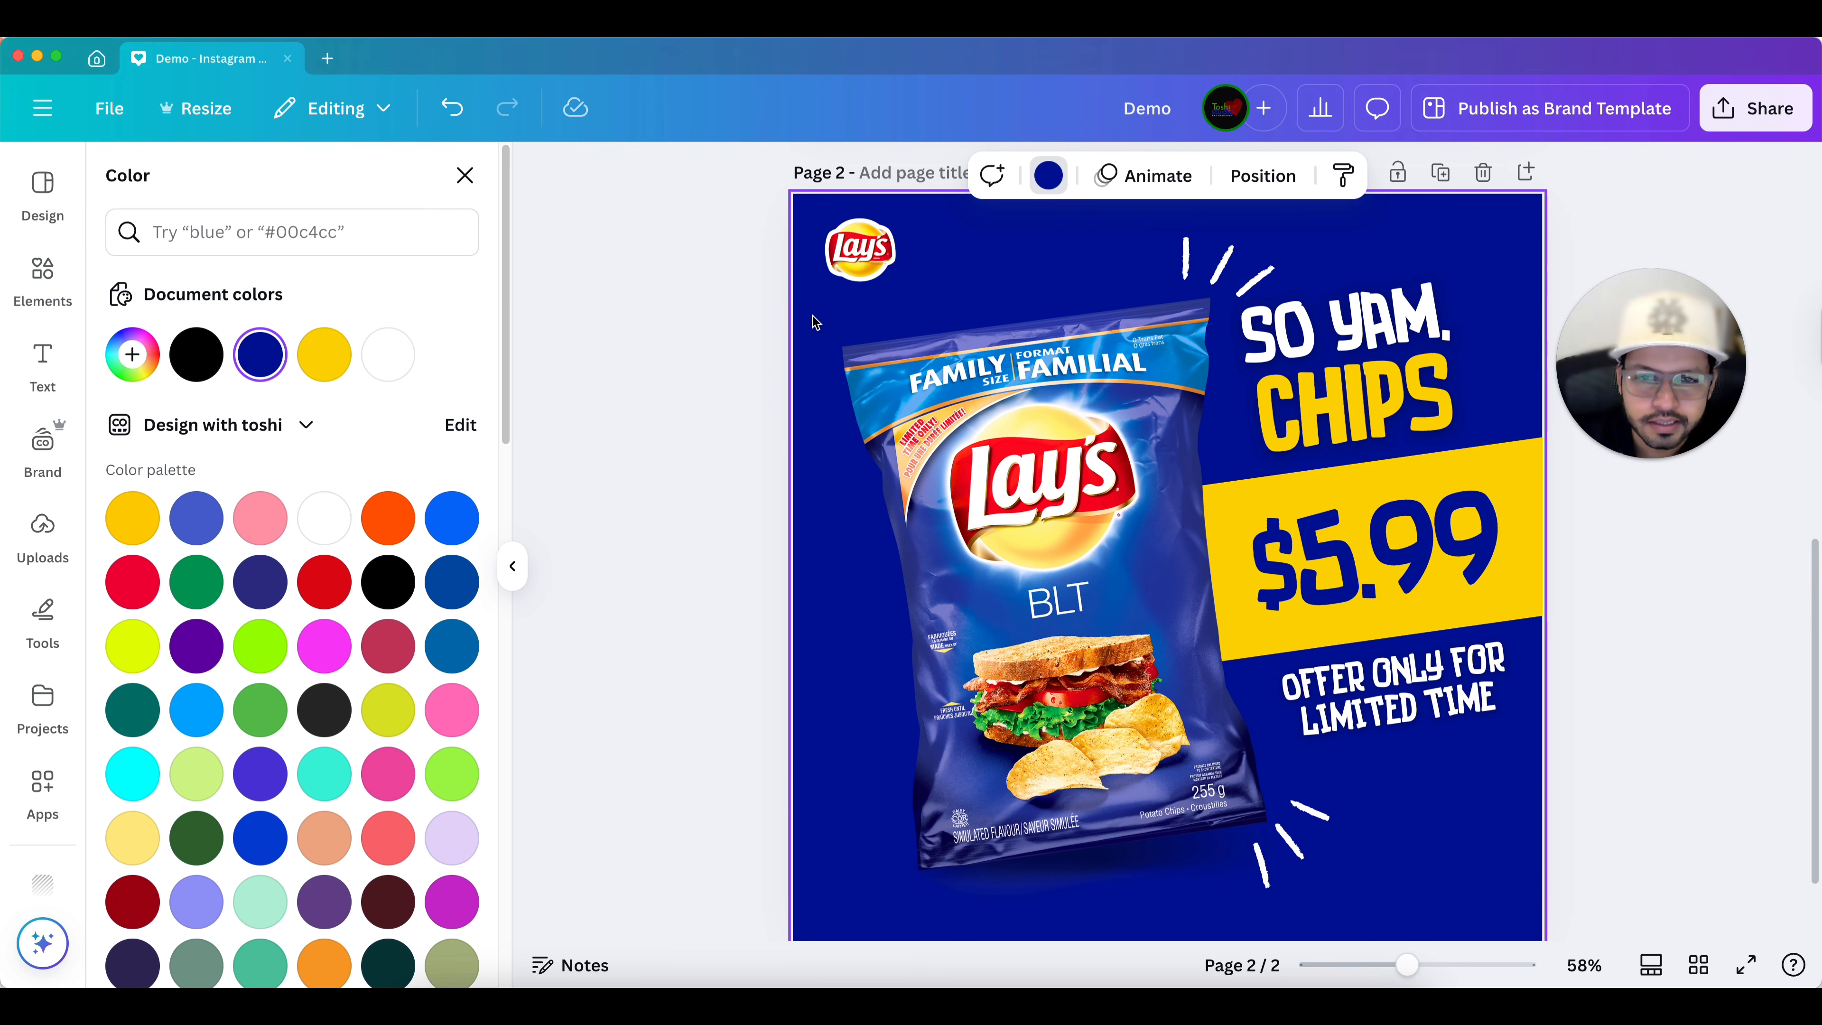
{"action": "left_click", "coordinate": [123, 360]}
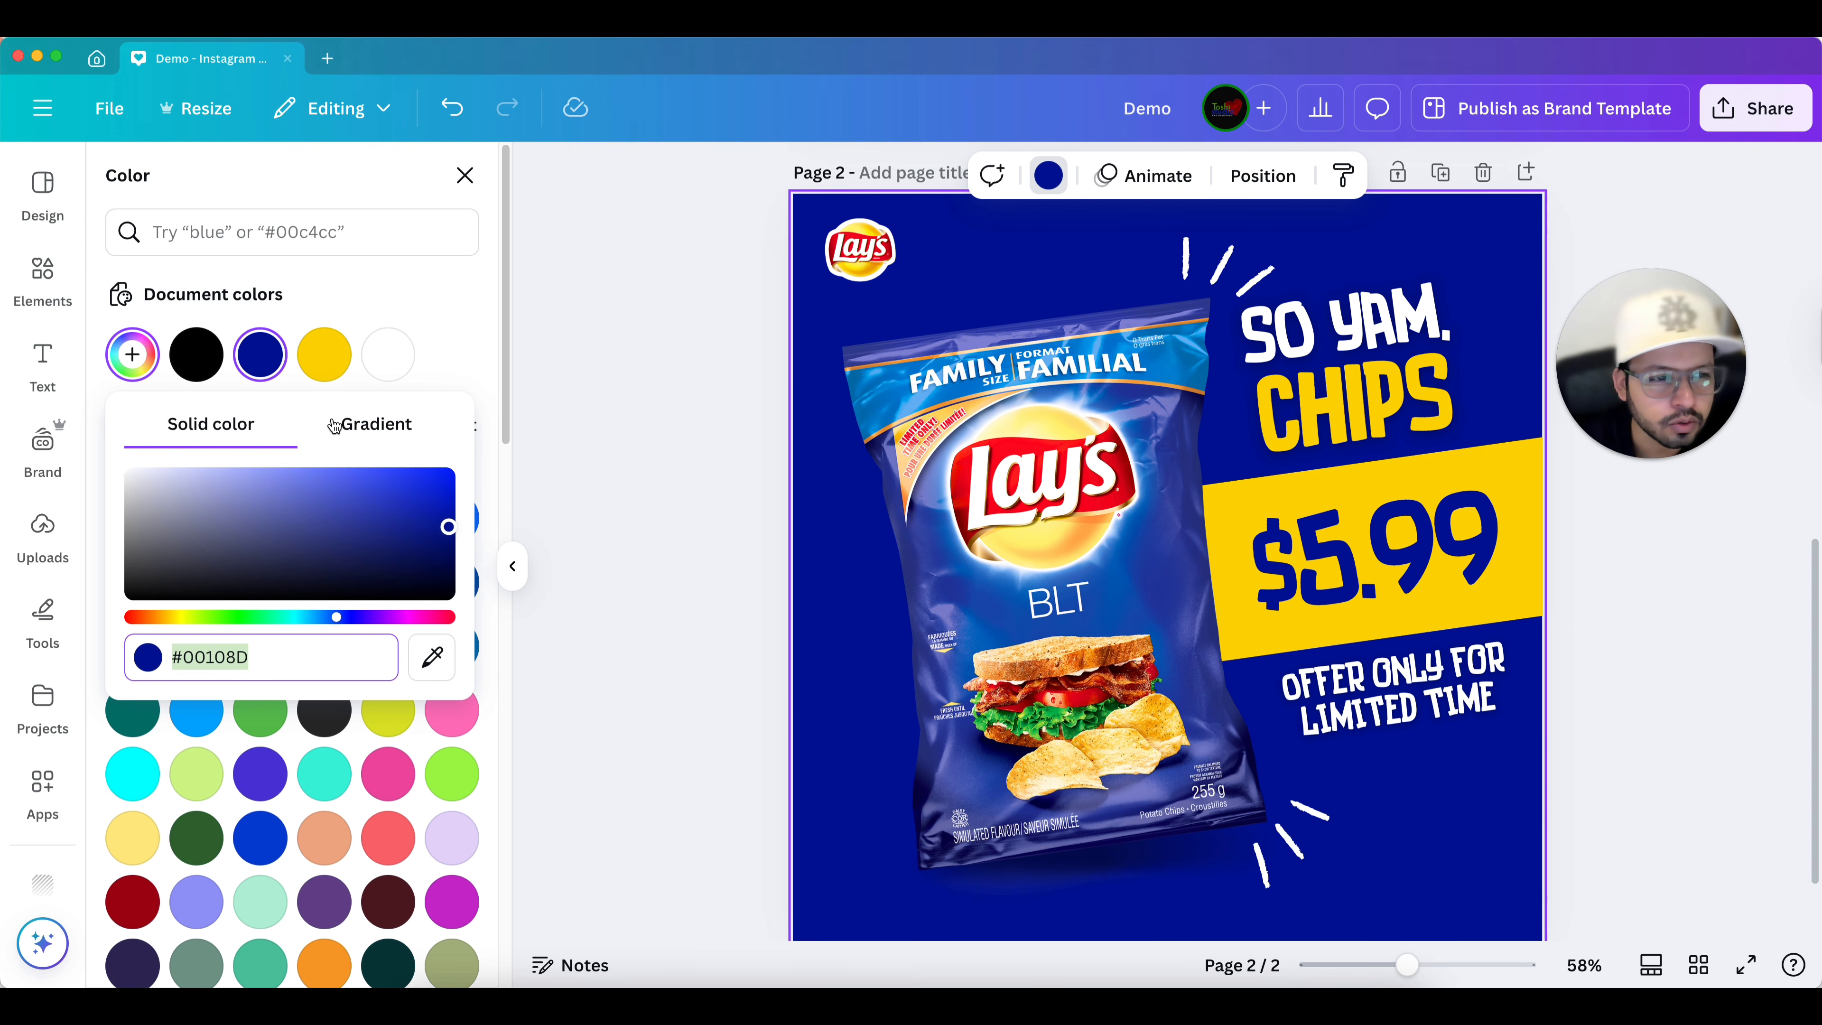
{"action": "left_click", "coordinate": [263, 362]}
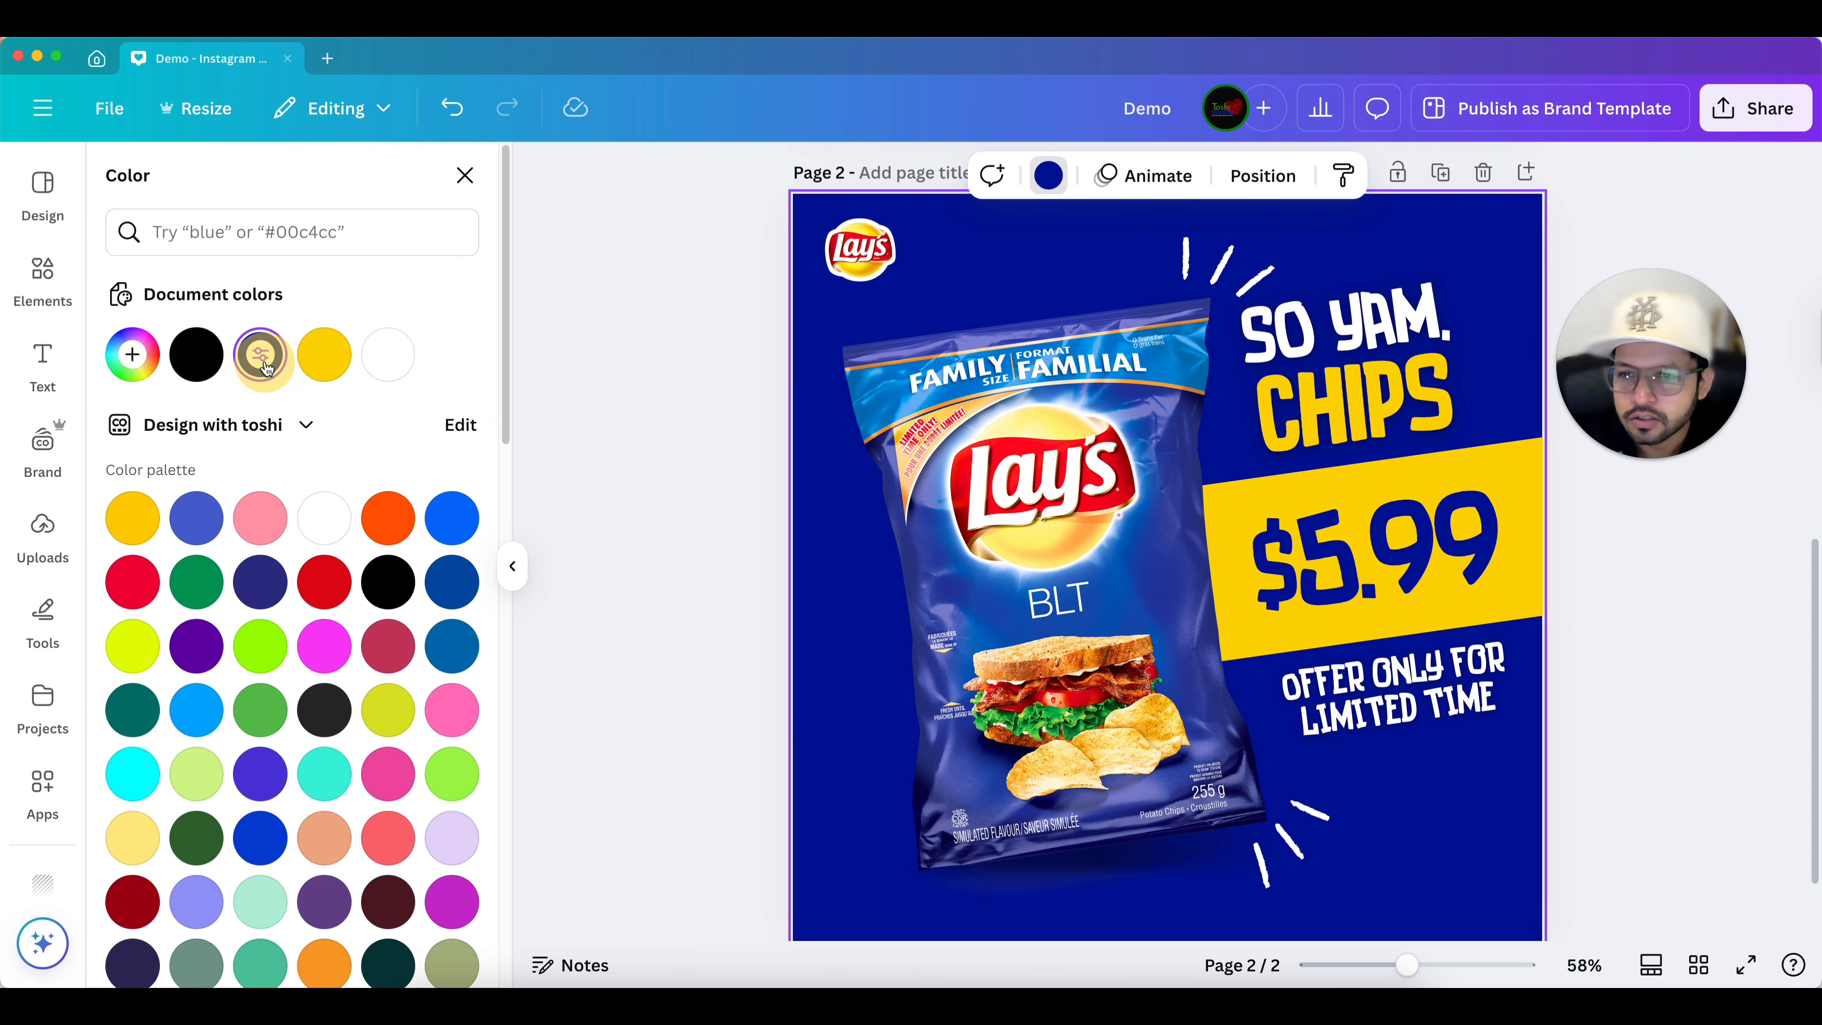
{"action": "left_click", "coordinate": [262, 363]}
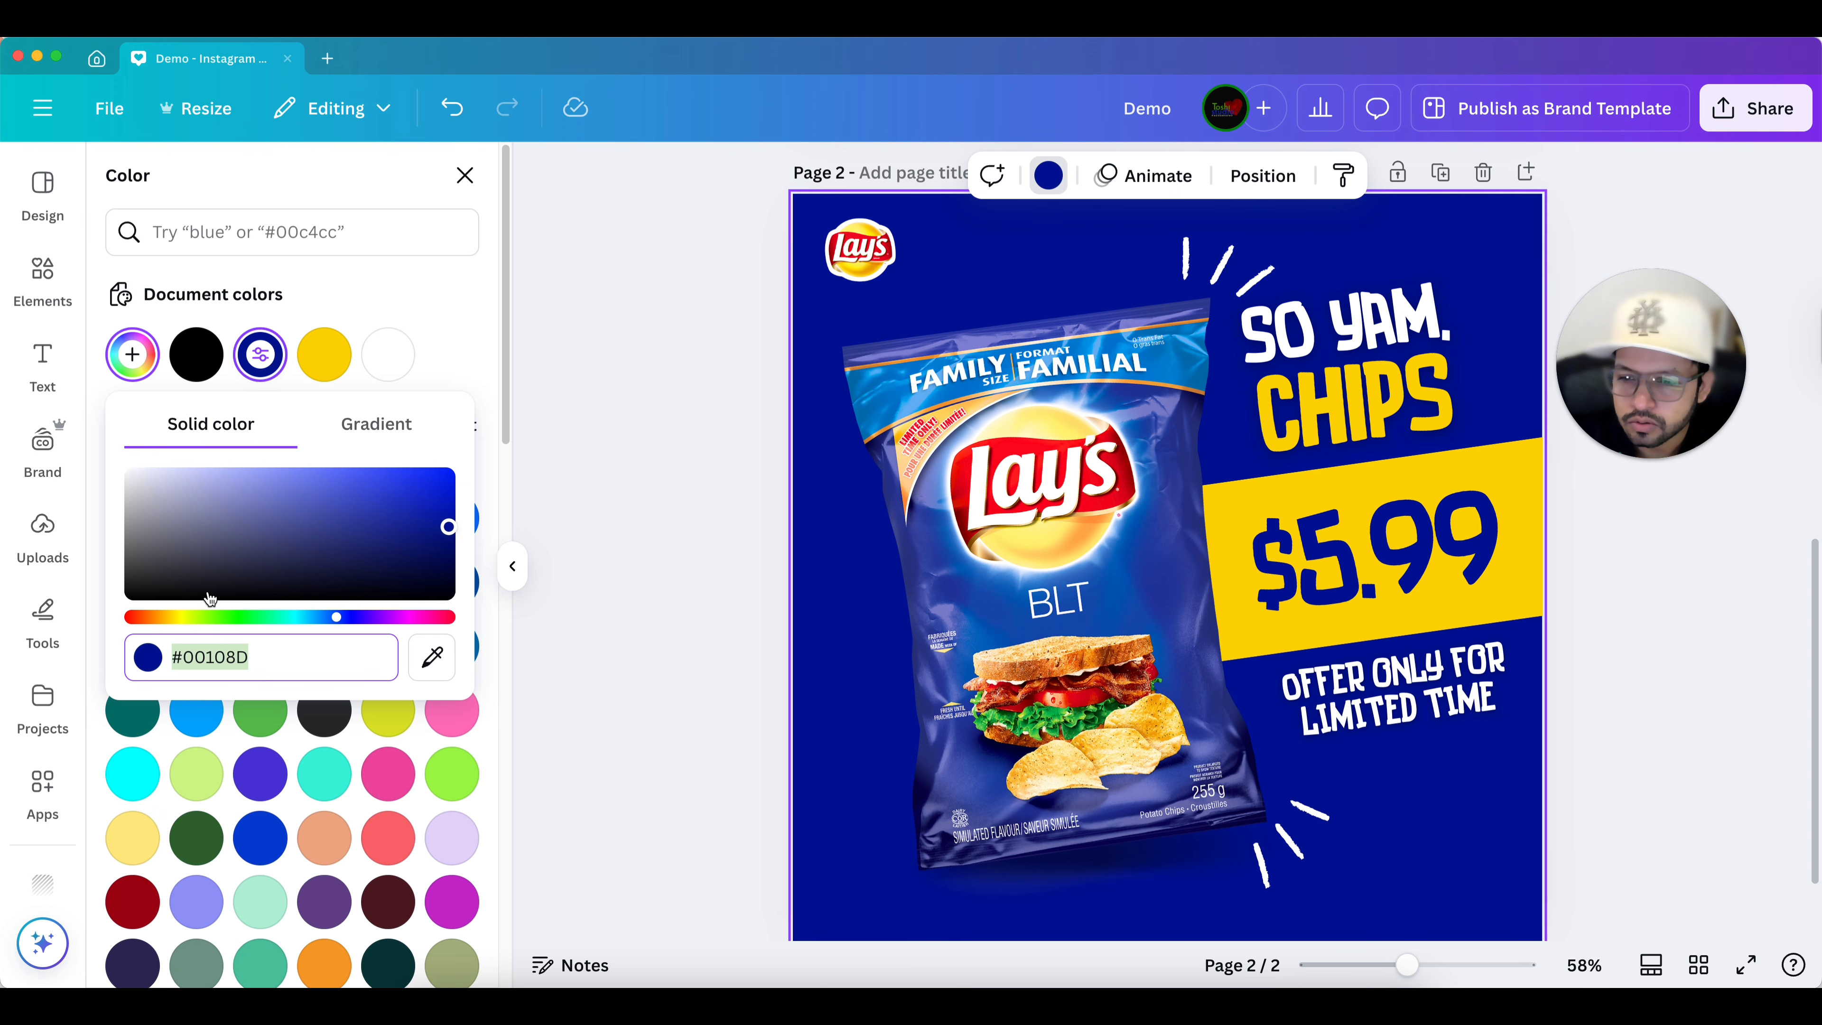
{"action": "mouse_move", "coordinate": [343, 619]}
{"action": "left_mouse_down"}
{"action": "mouse_move", "coordinate": [268, 611]}
{"action": "mouse_move", "coordinate": [327, 611]}
{"action": "left_mouse_up"}
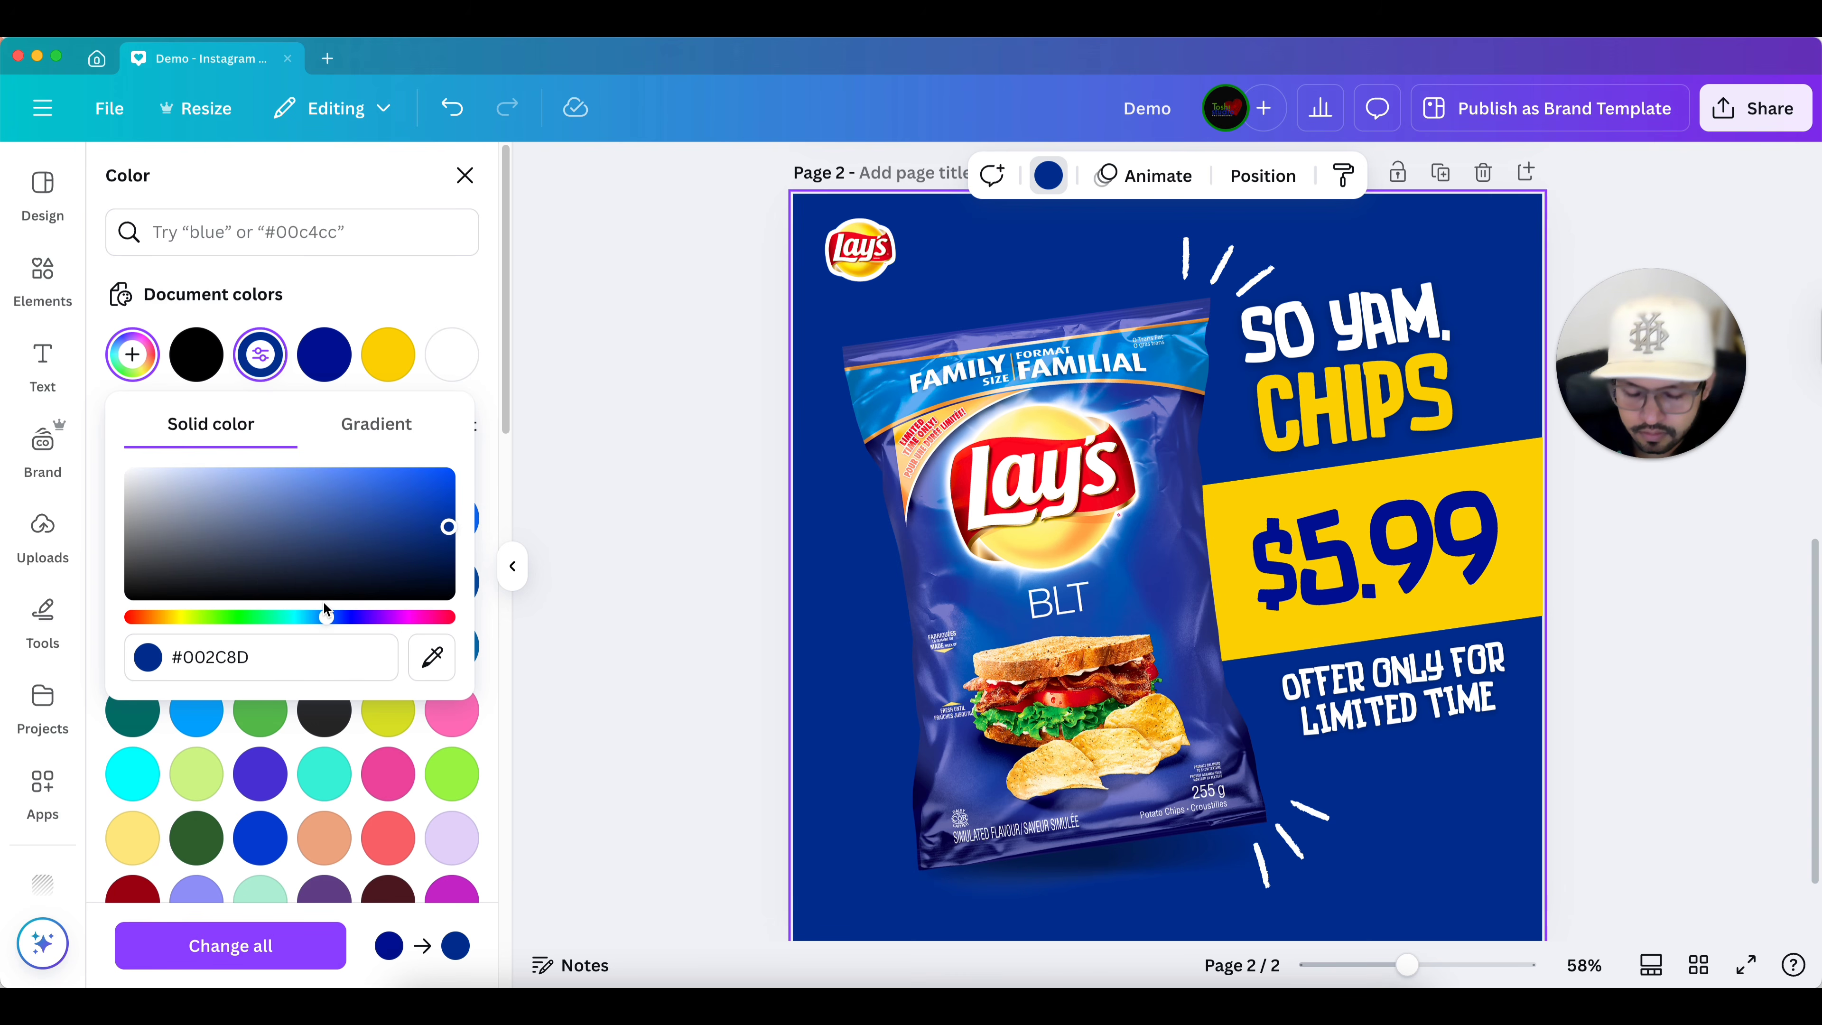
Switch page 2's background to a gradient and set its second gradient color to #861785.
{"action": "left_click", "coordinate": [360, 435]}
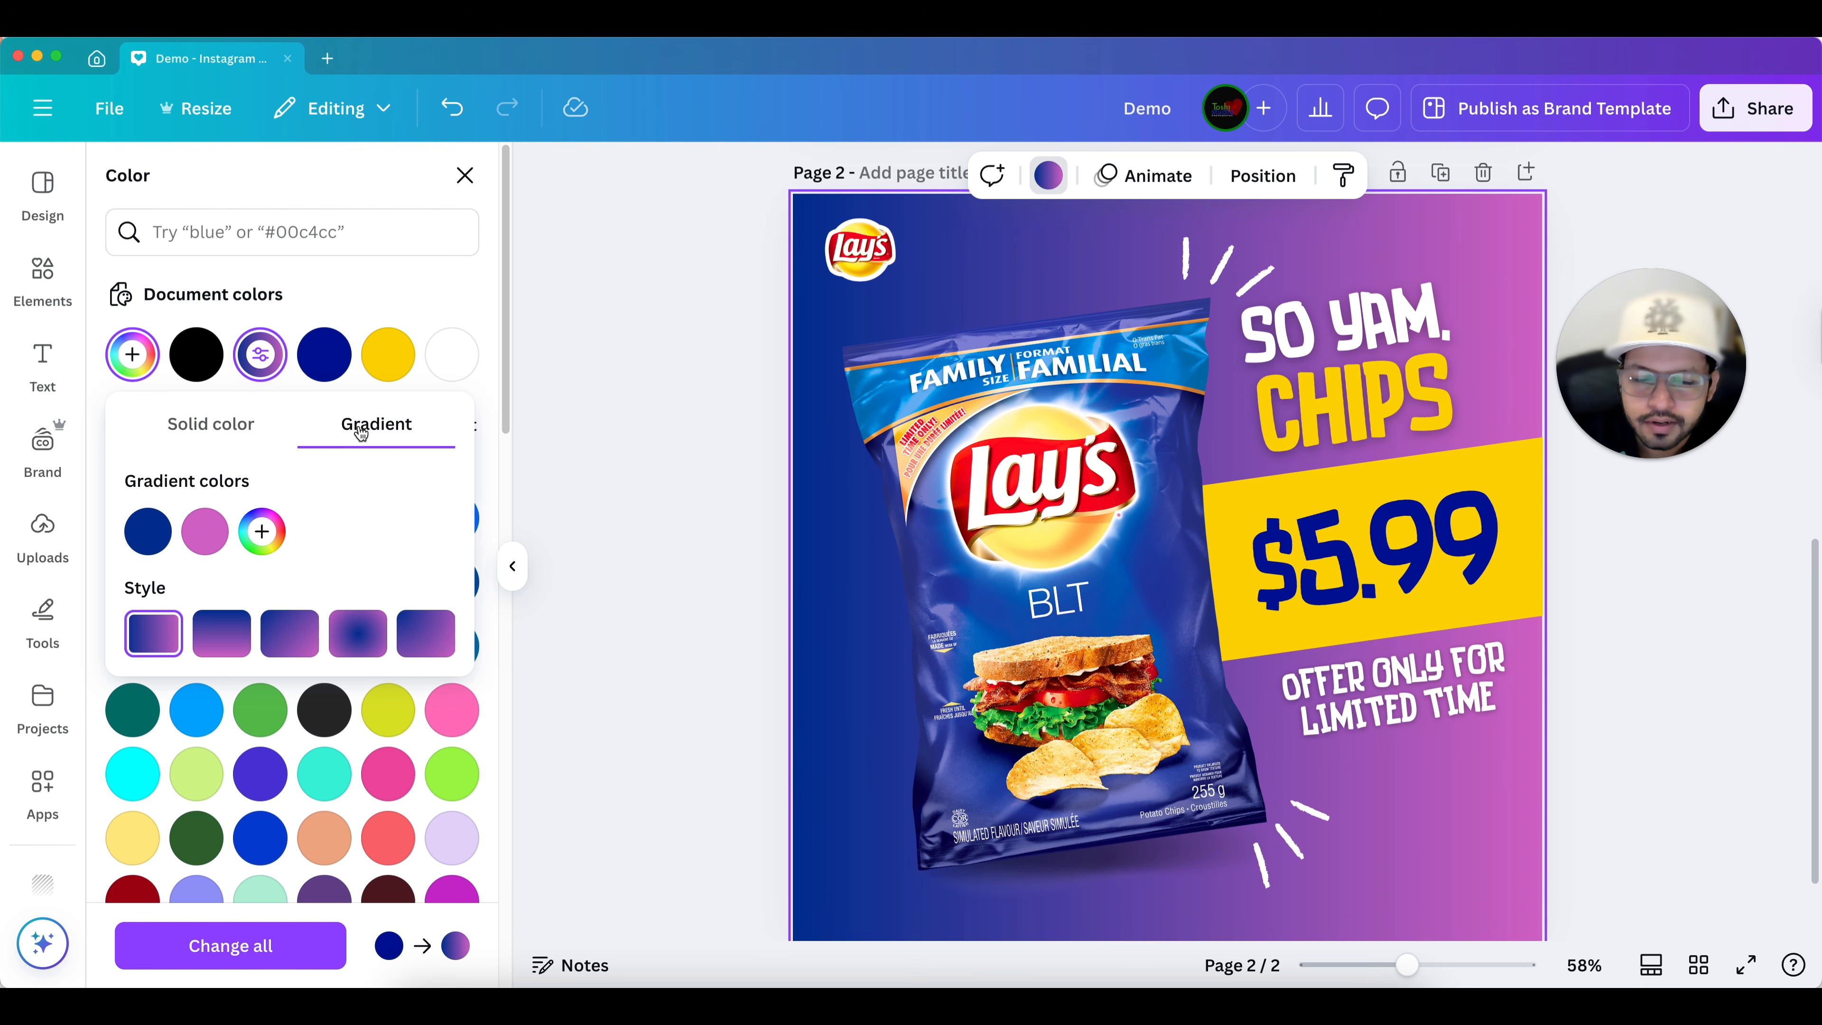
{"action": "scroll", "coordinate": [815, 527], "scroll_direction": "down", "scroll_amount": 2, "text": "ctrl"}
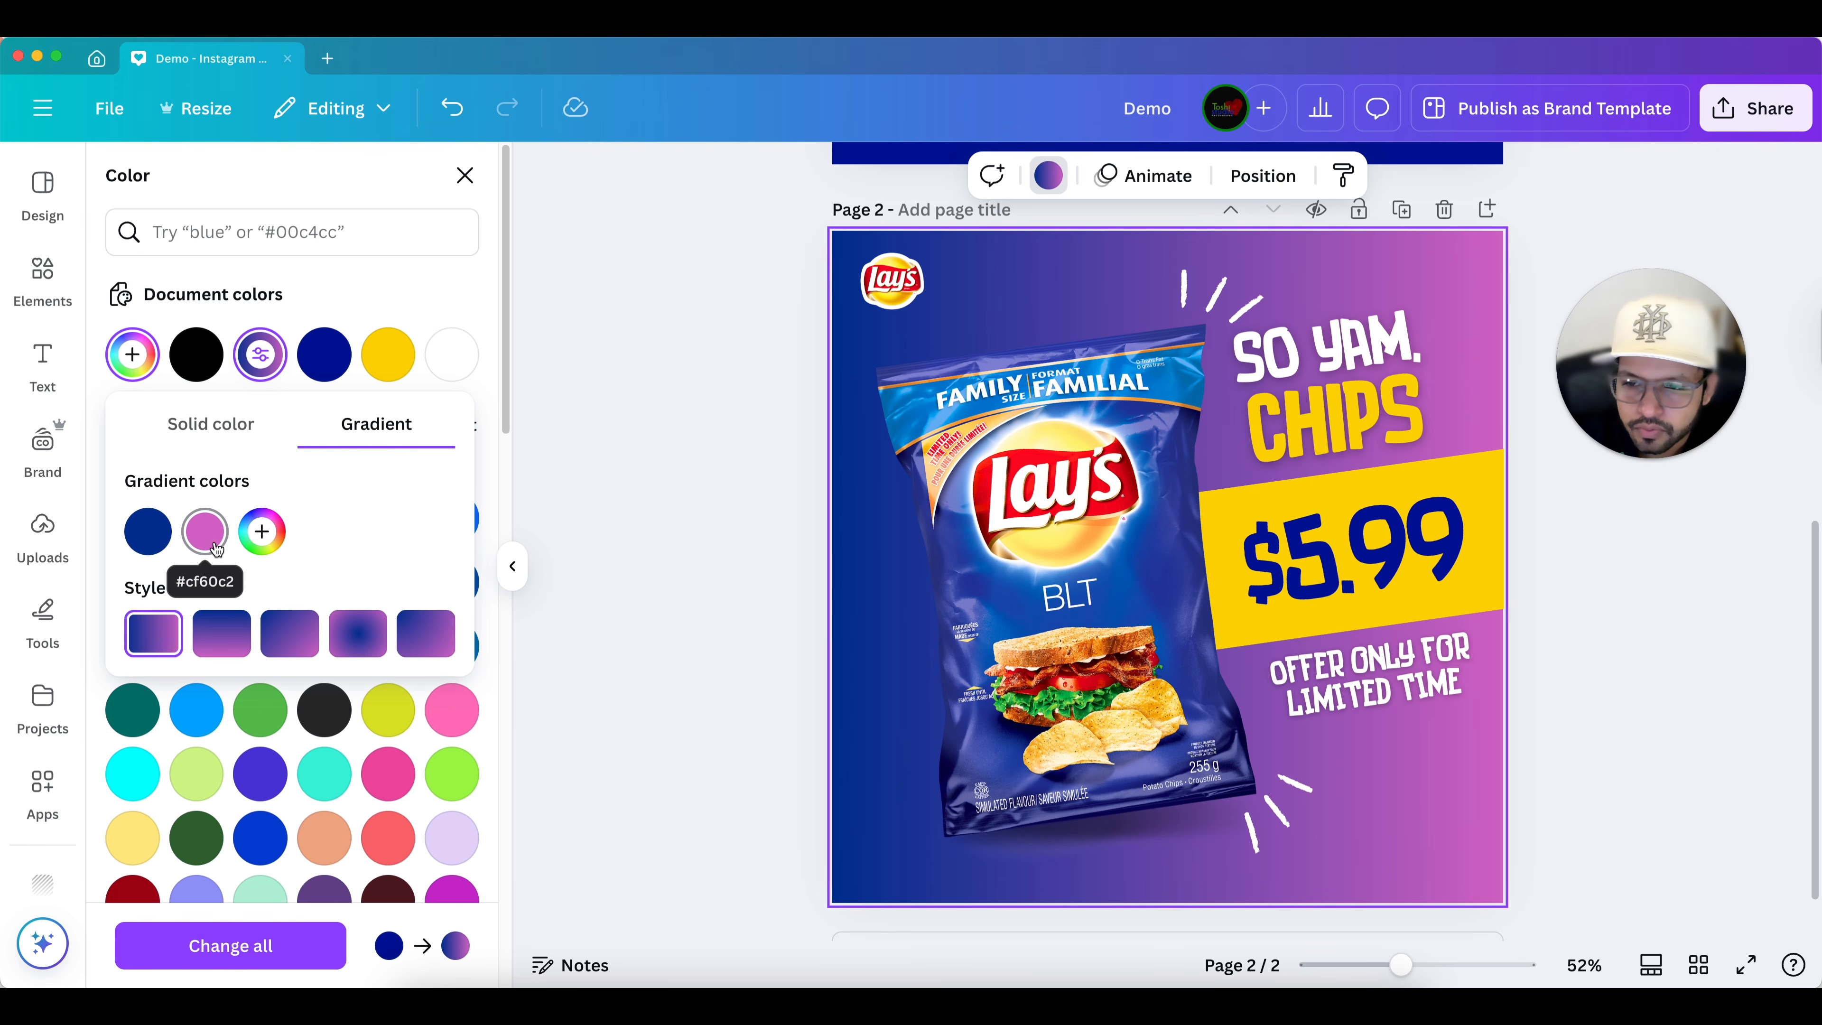
{"action": "left_click", "coordinate": [205, 532]}
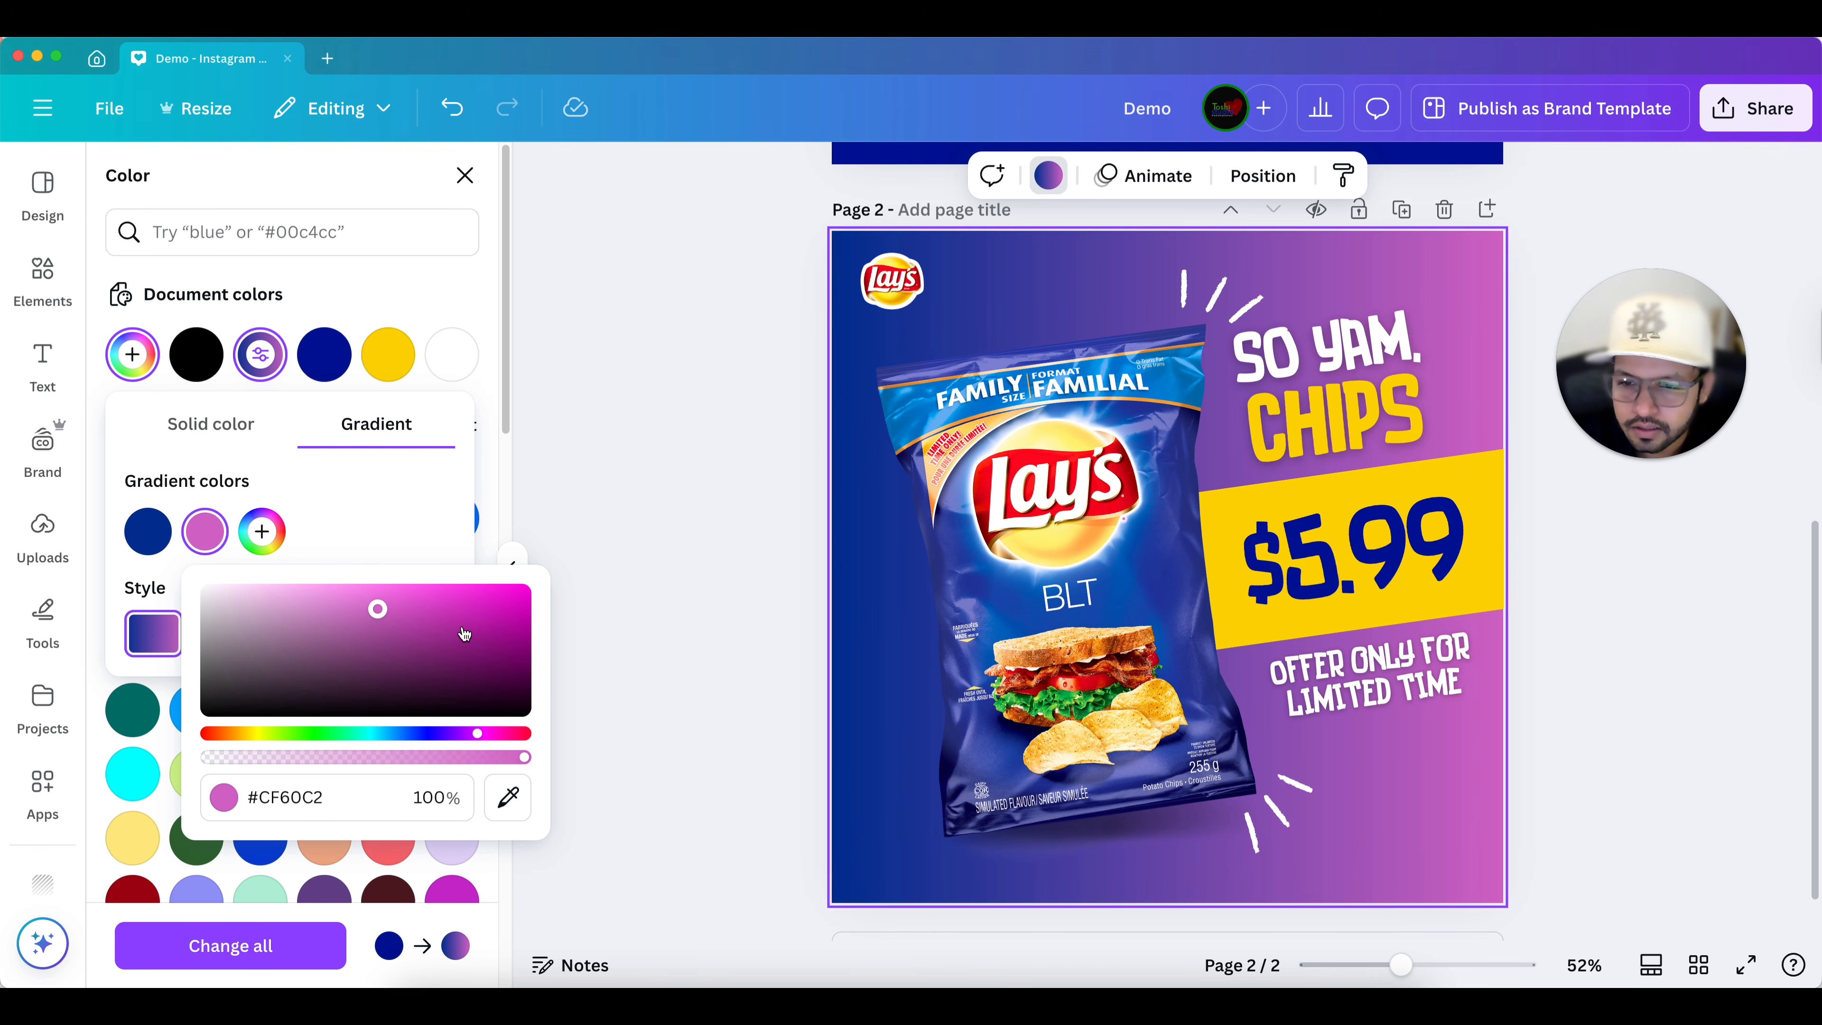
{"action": "left_click_drag", "start_coordinate": [414, 734], "coordinate": [474, 733]}
{"action": "left_click_drag", "start_coordinate": [395, 674], "coordinate": [472, 647]}
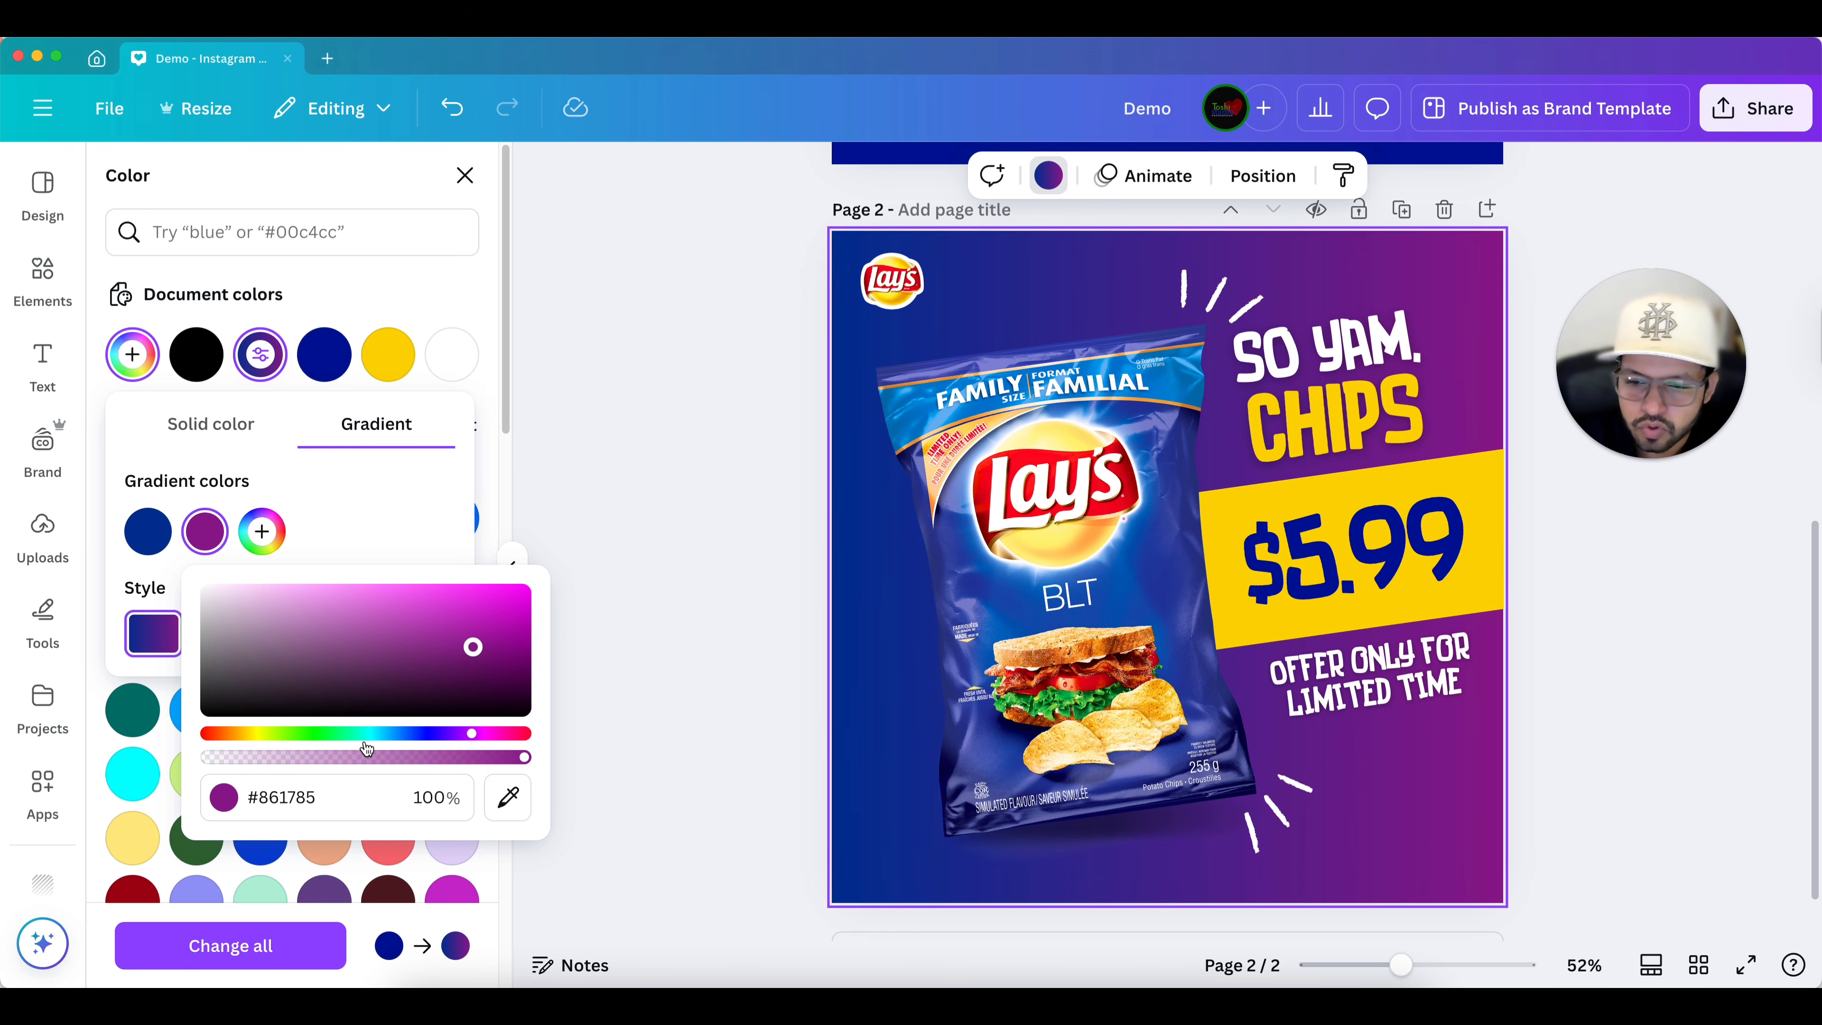
Reopen page 2's background gradient settings and switch the gradient to the circular style.
{"action": "left_click", "coordinate": [367, 499]}
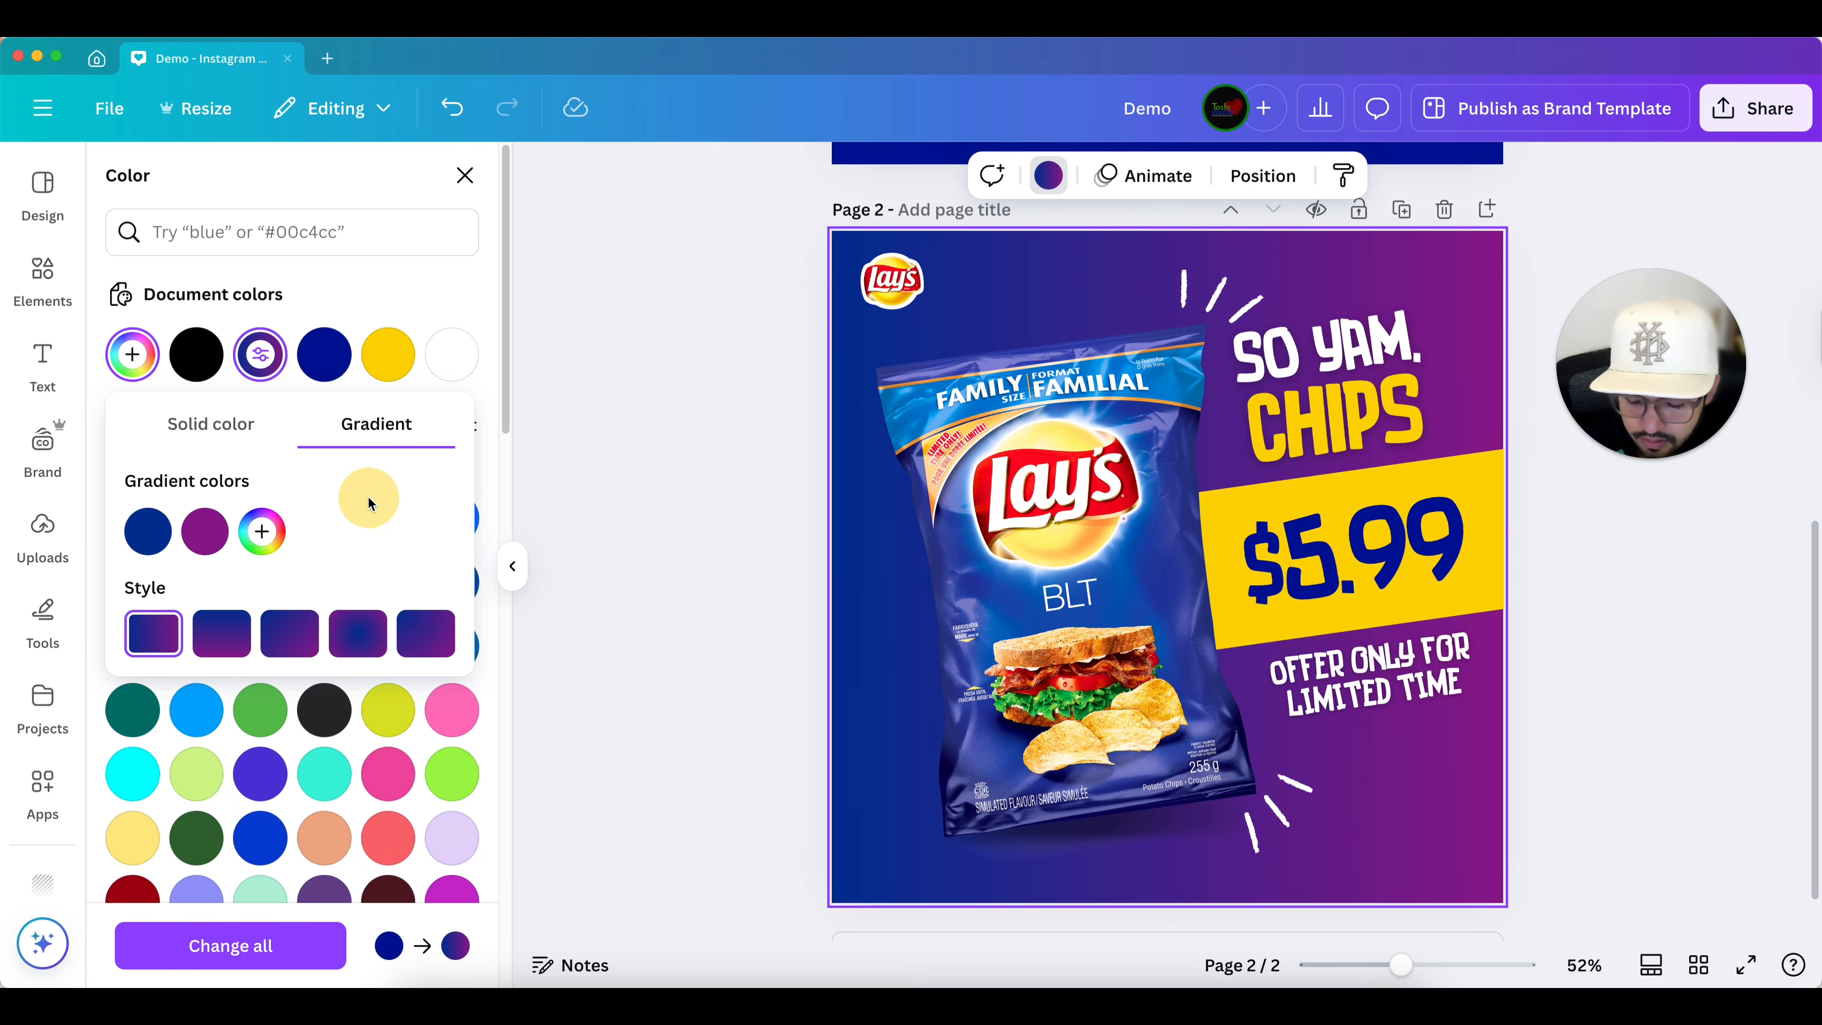
{"action": "left_click", "coordinate": [1070, 260]}
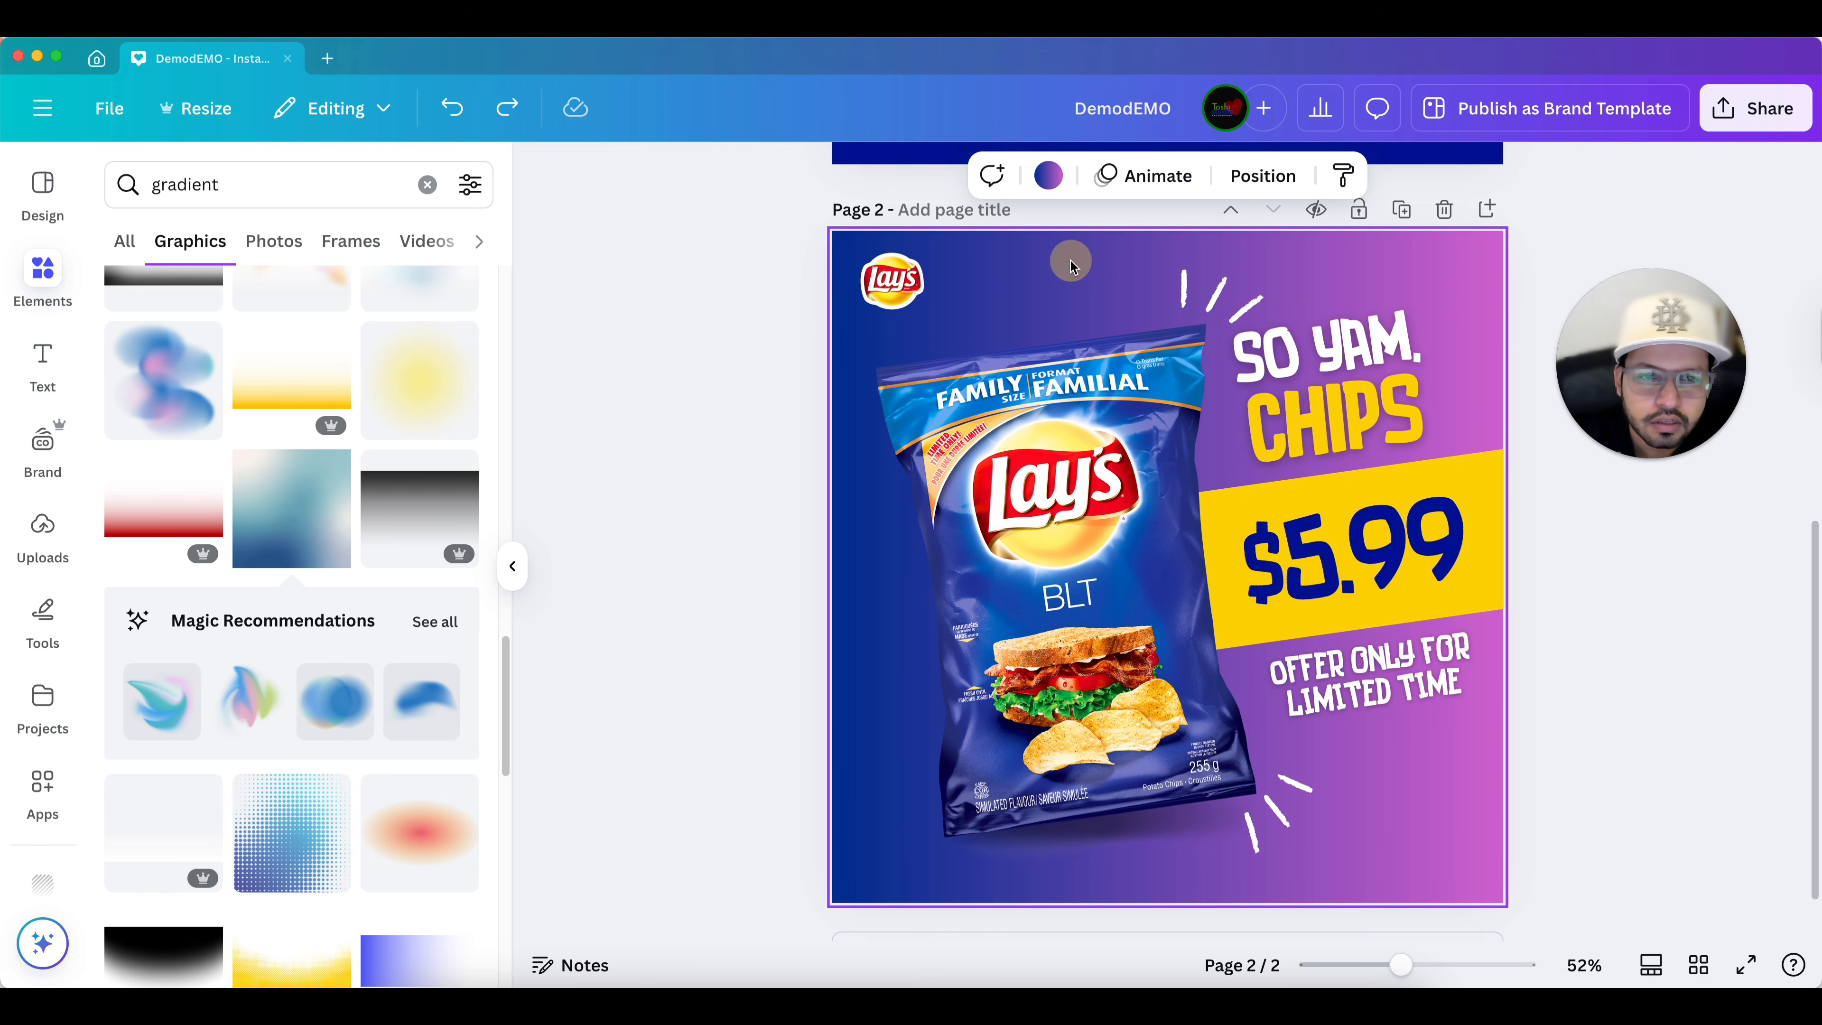
{"action": "left_click", "coordinate": [1048, 175]}
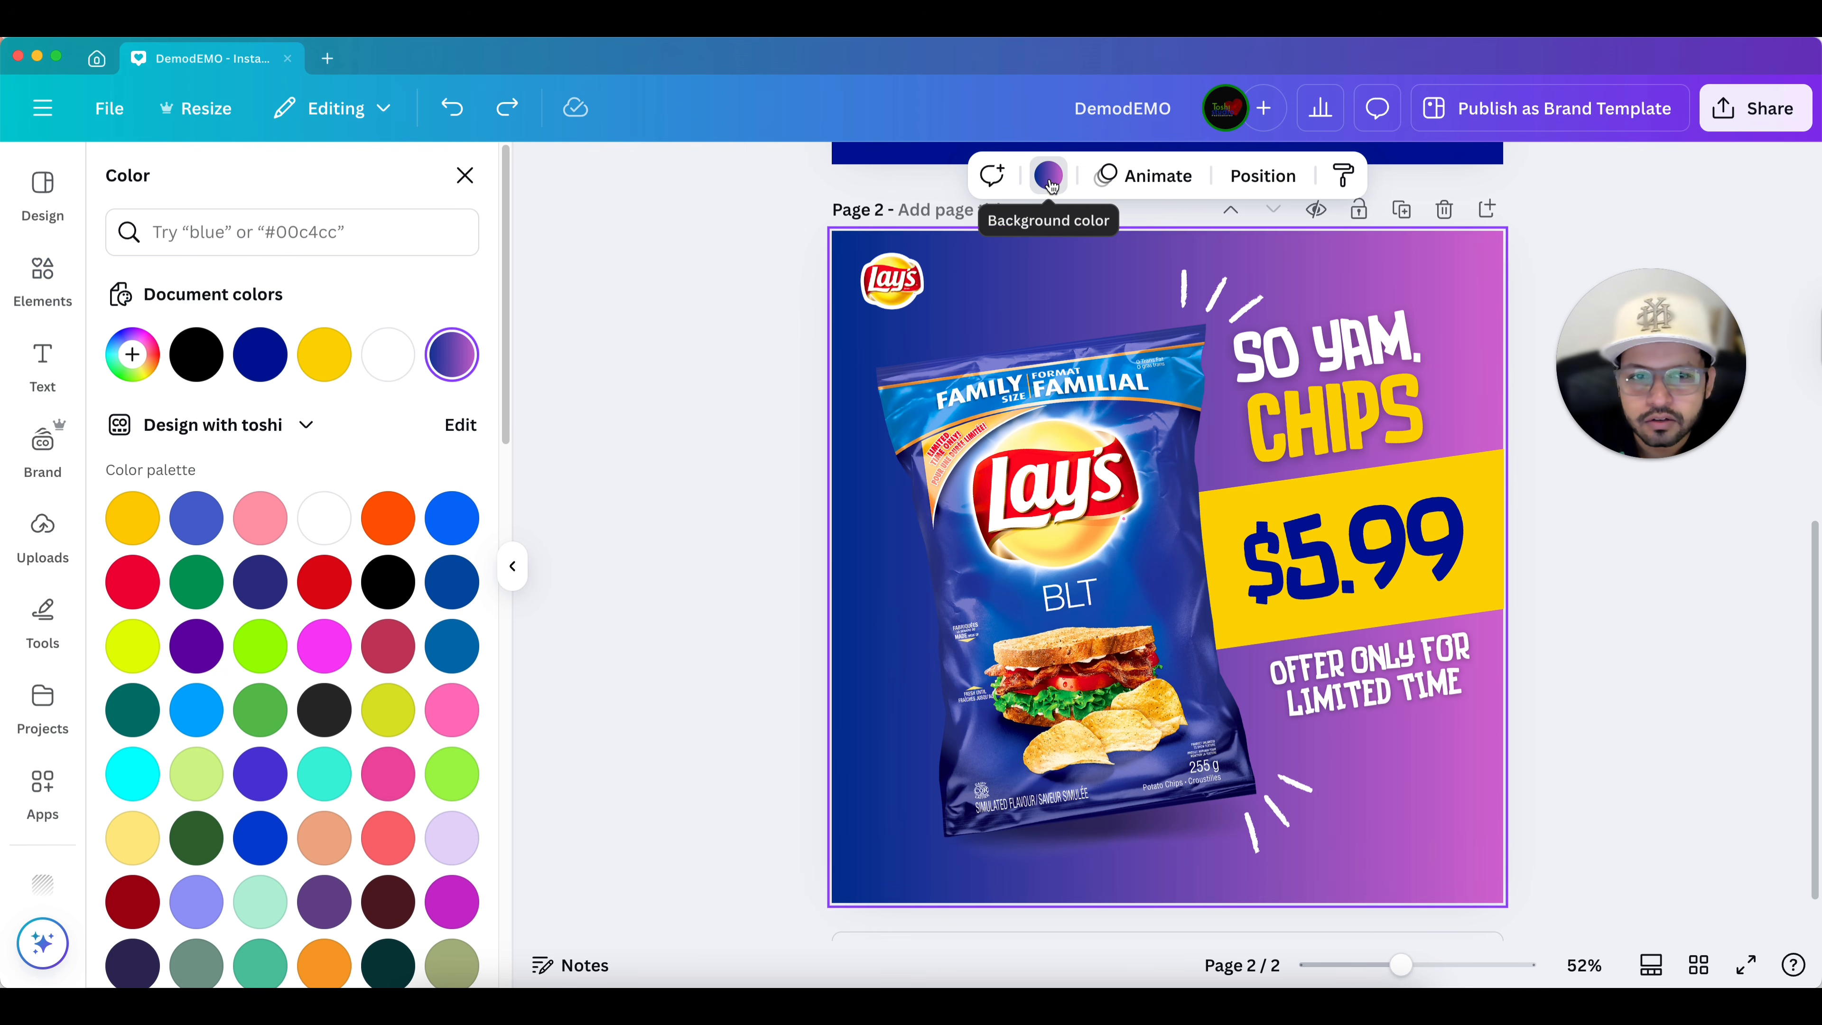
{"action": "left_click", "coordinate": [453, 356]}
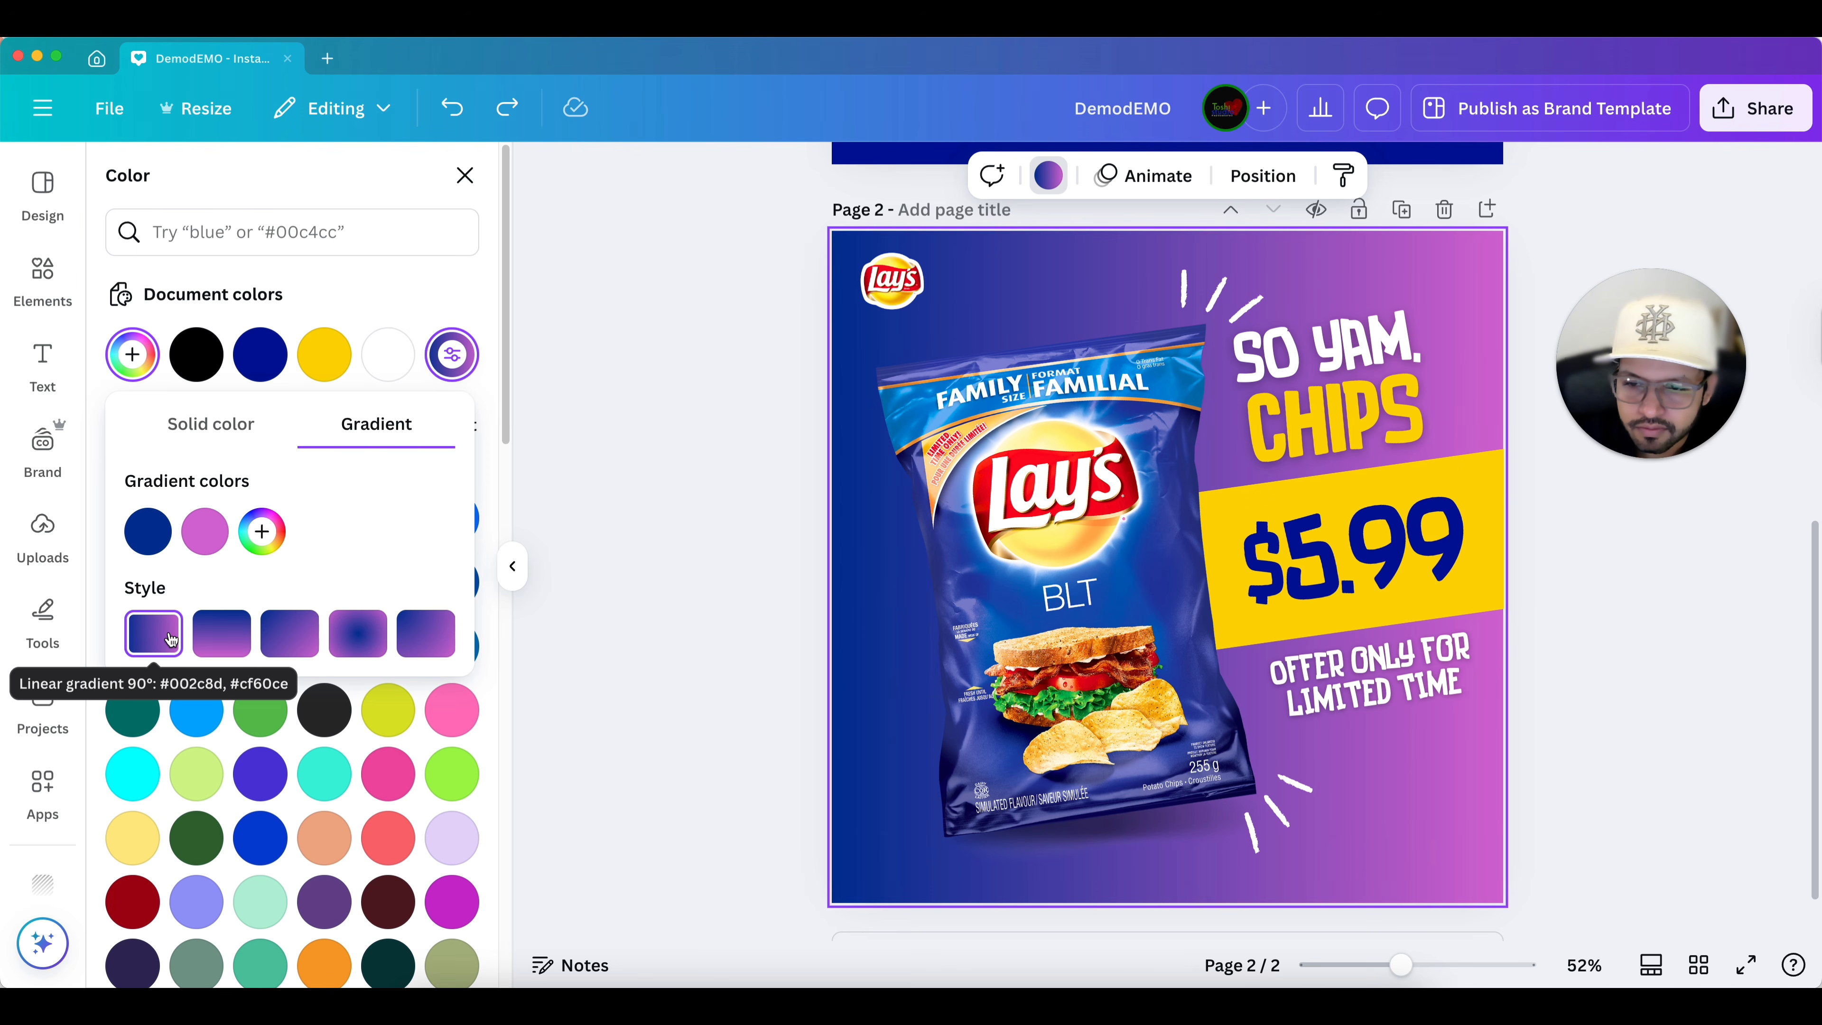
{"action": "left_click", "coordinate": [222, 635]}
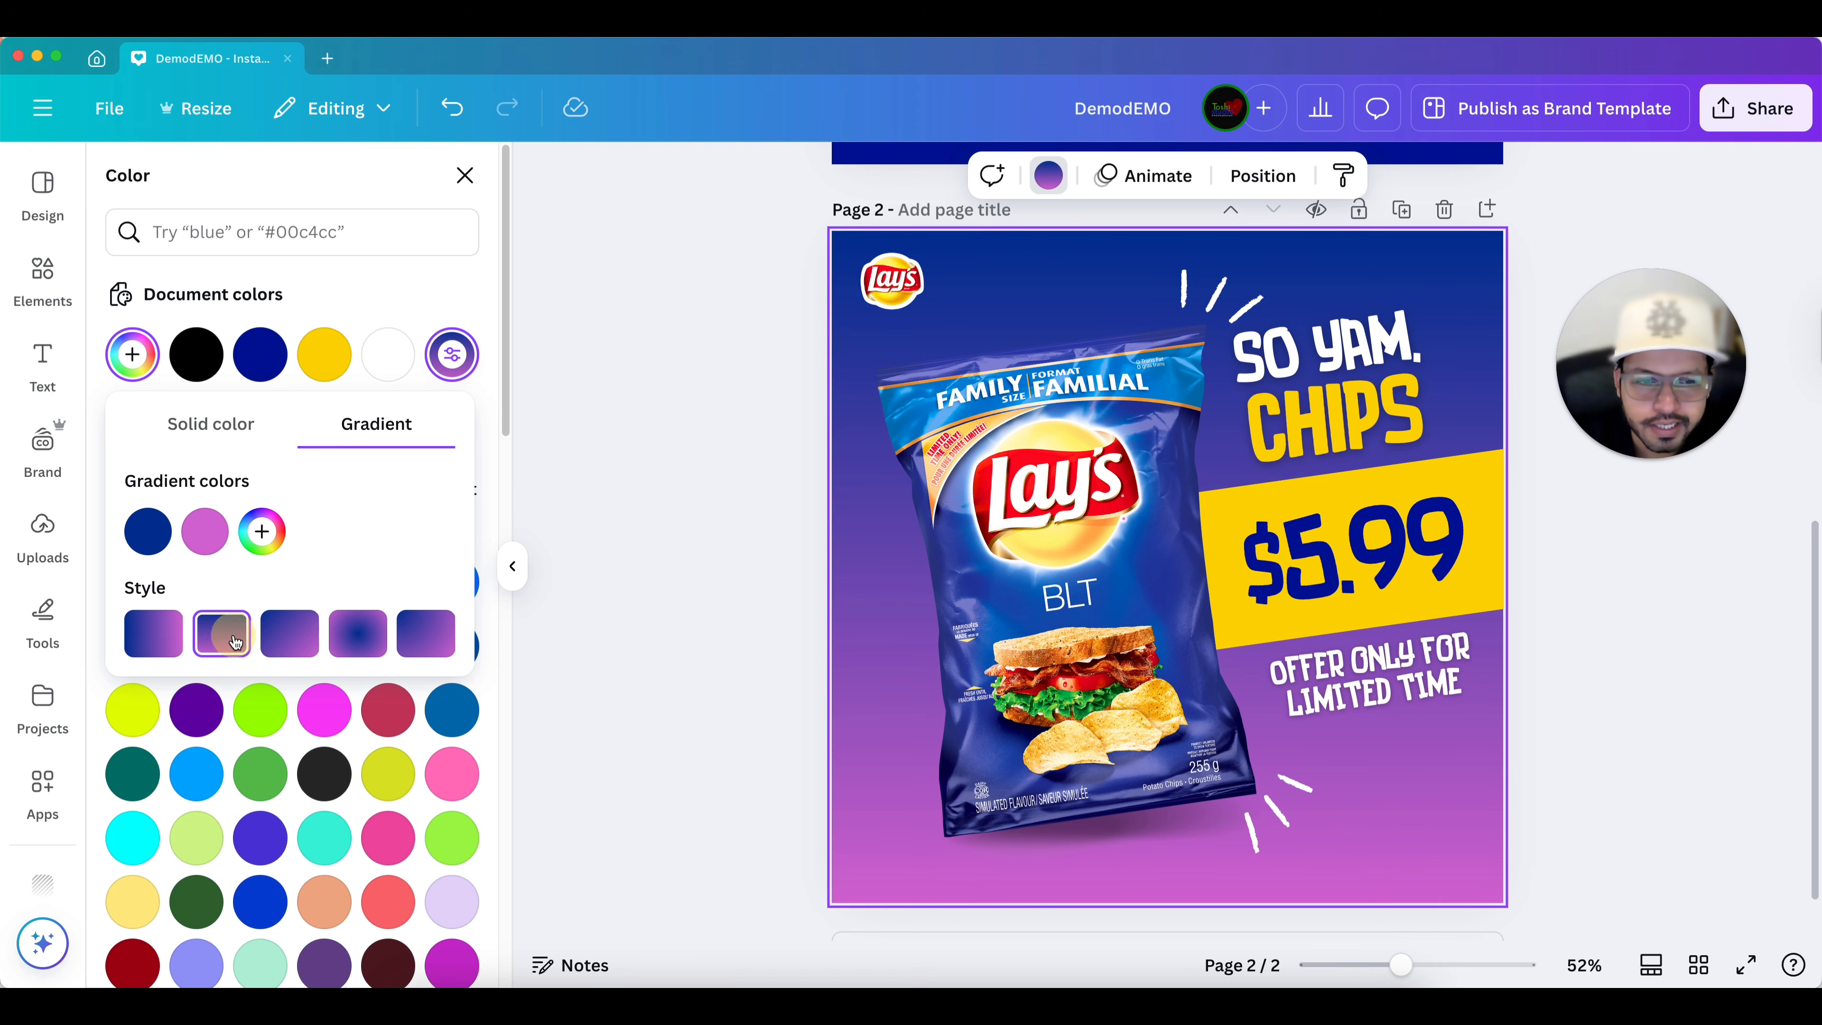
{"action": "left_click", "coordinate": [305, 641]}
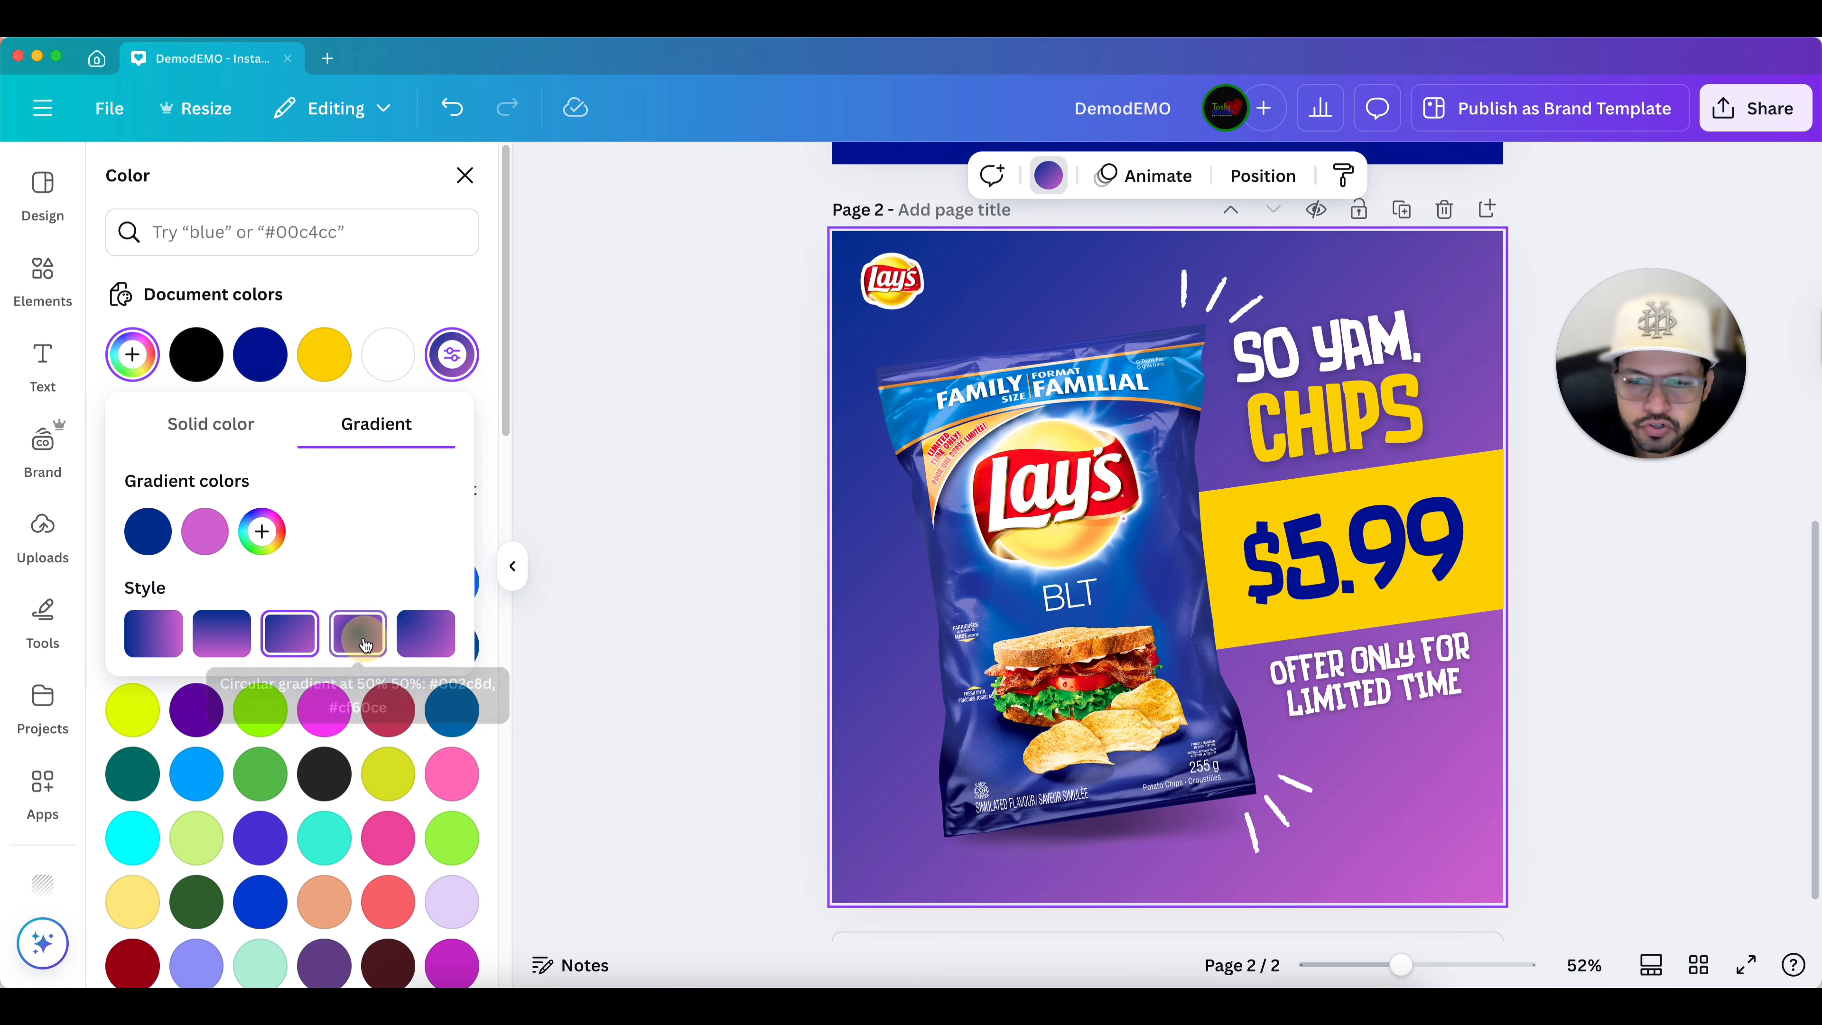
{"action": "left_click", "coordinate": [378, 619]}
{"action": "left_click", "coordinate": [427, 630]}
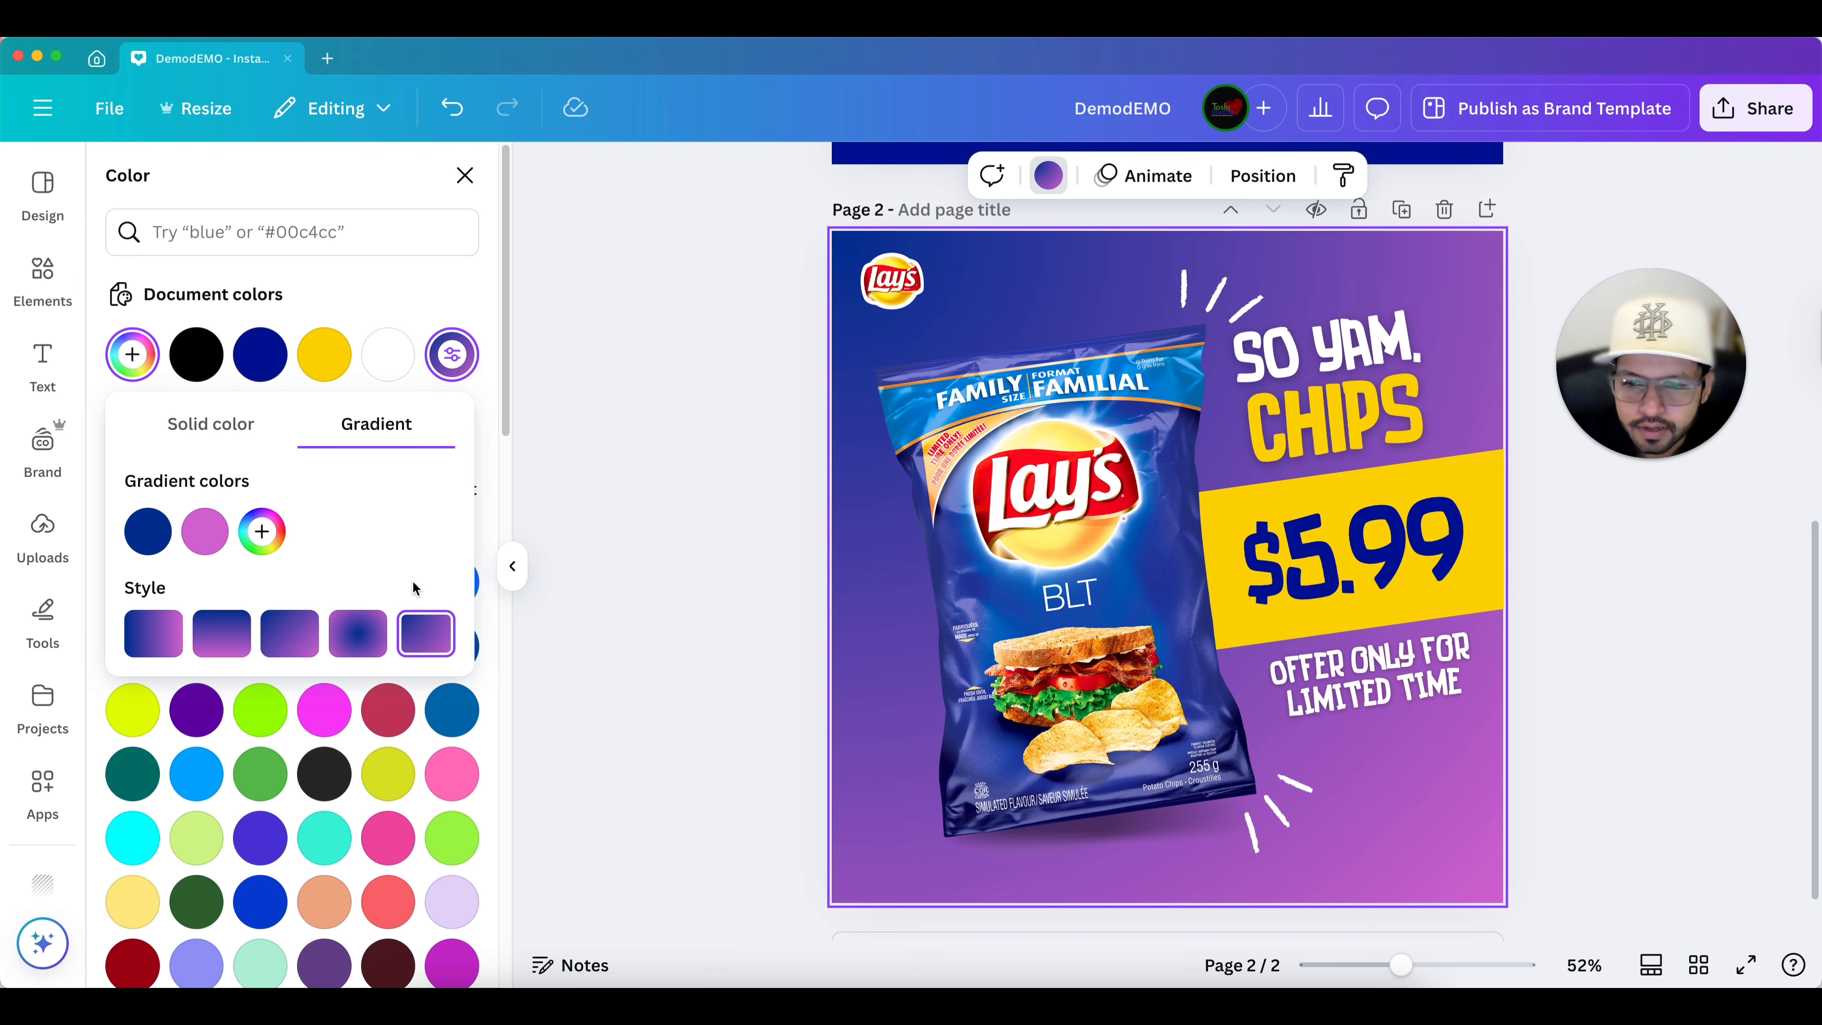
{"action": "left_click", "coordinate": [363, 635]}
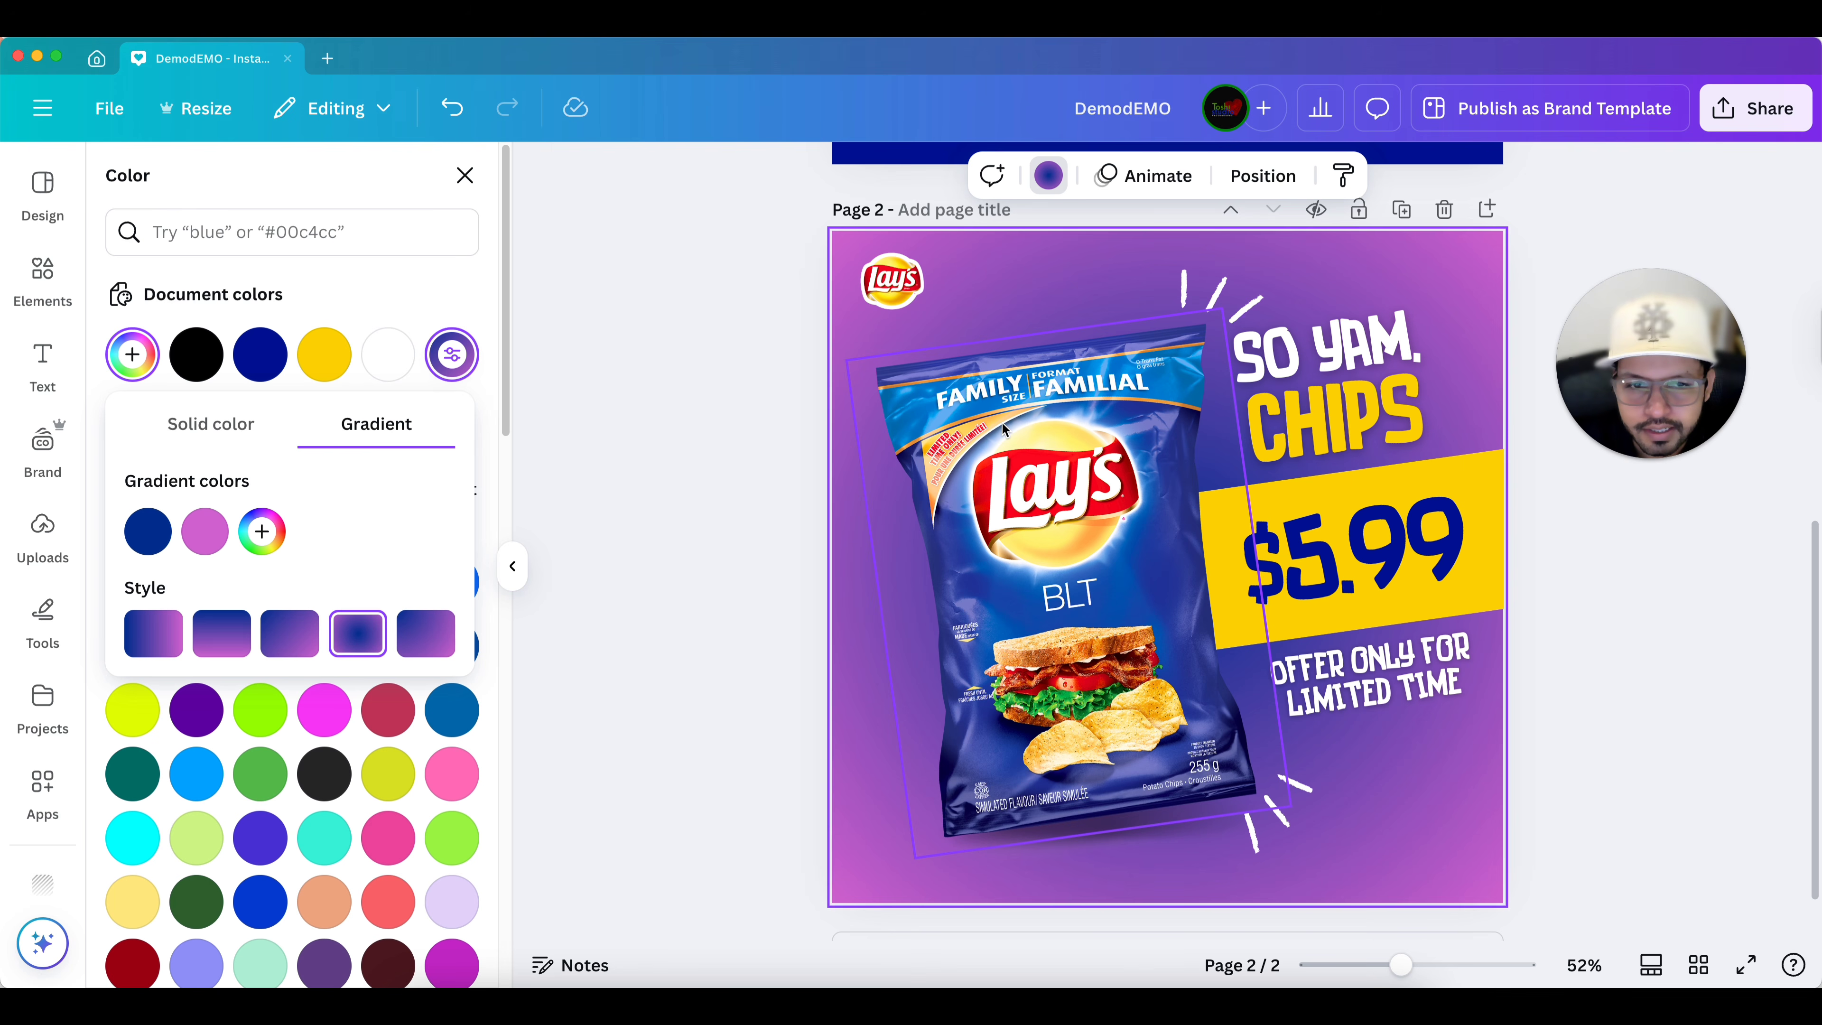
Reorder the background gradient colors so the pink comes first and the blue second.
{"action": "left_click", "coordinate": [150, 539]}
{"action": "left_click", "coordinate": [151, 539]}
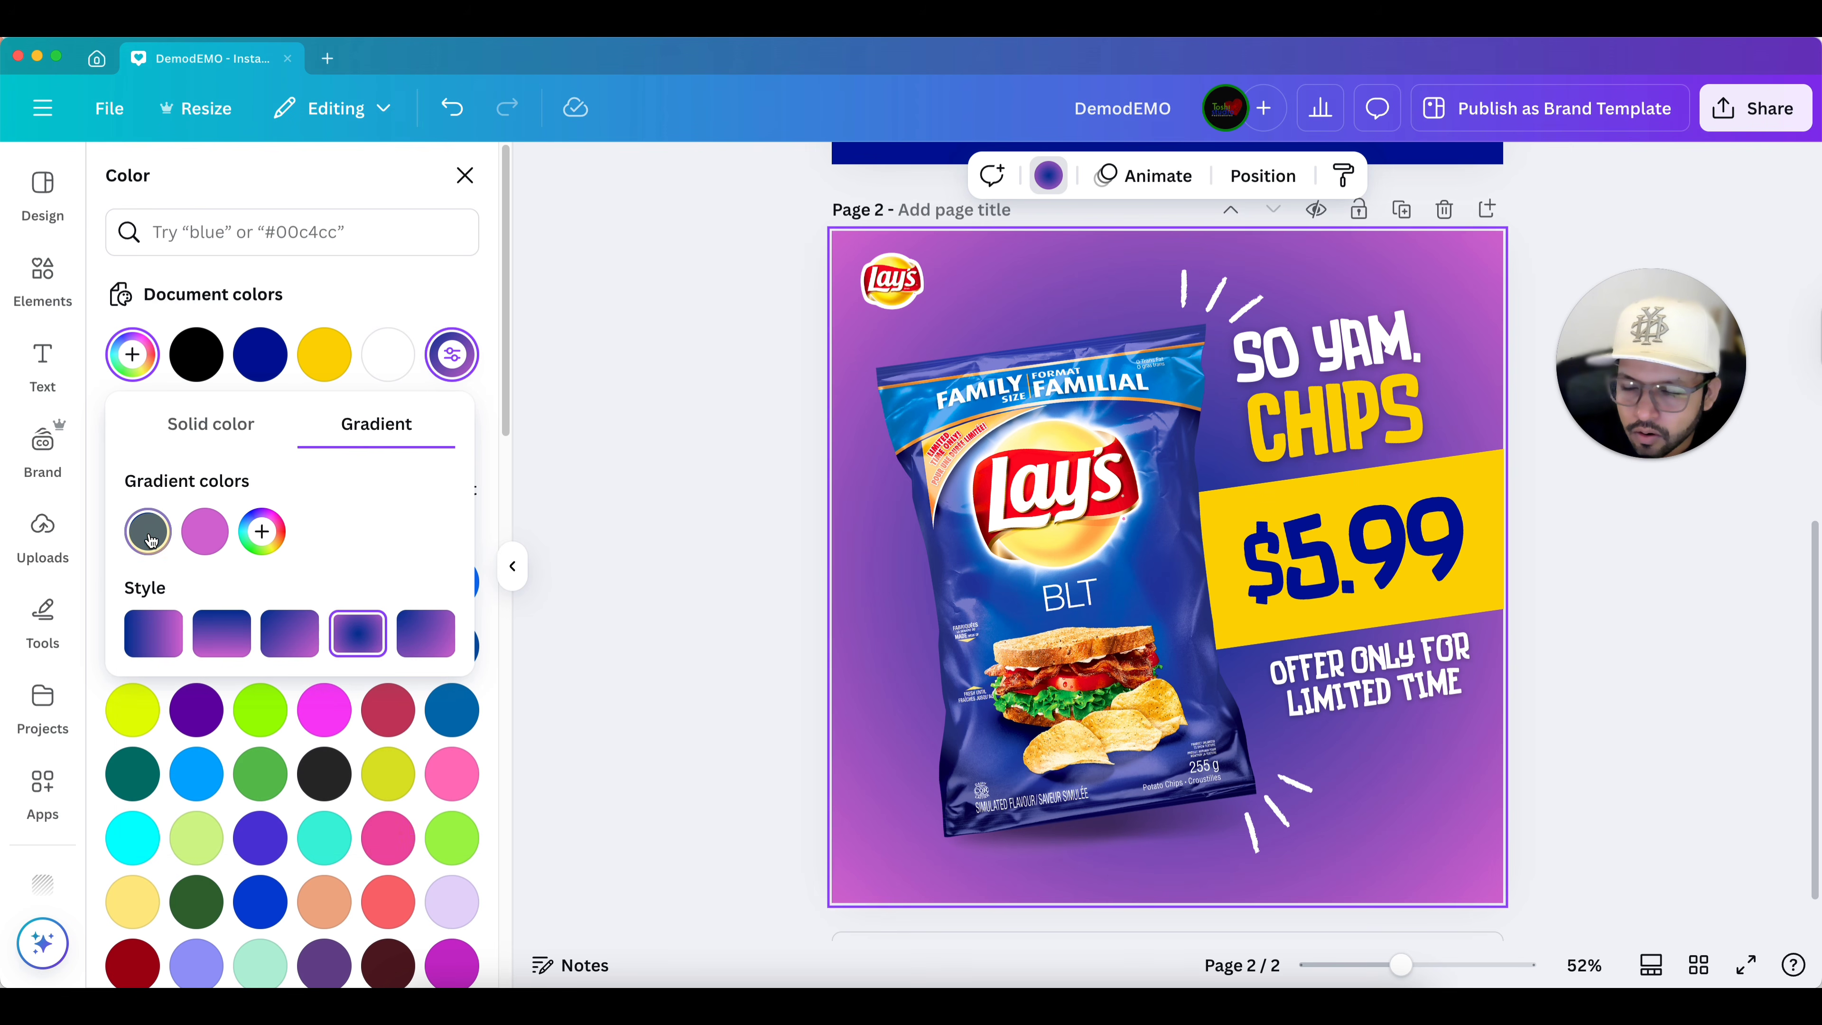
{"action": "left_click_drag", "start_coordinate": [151, 539], "coordinate": [224, 529]}
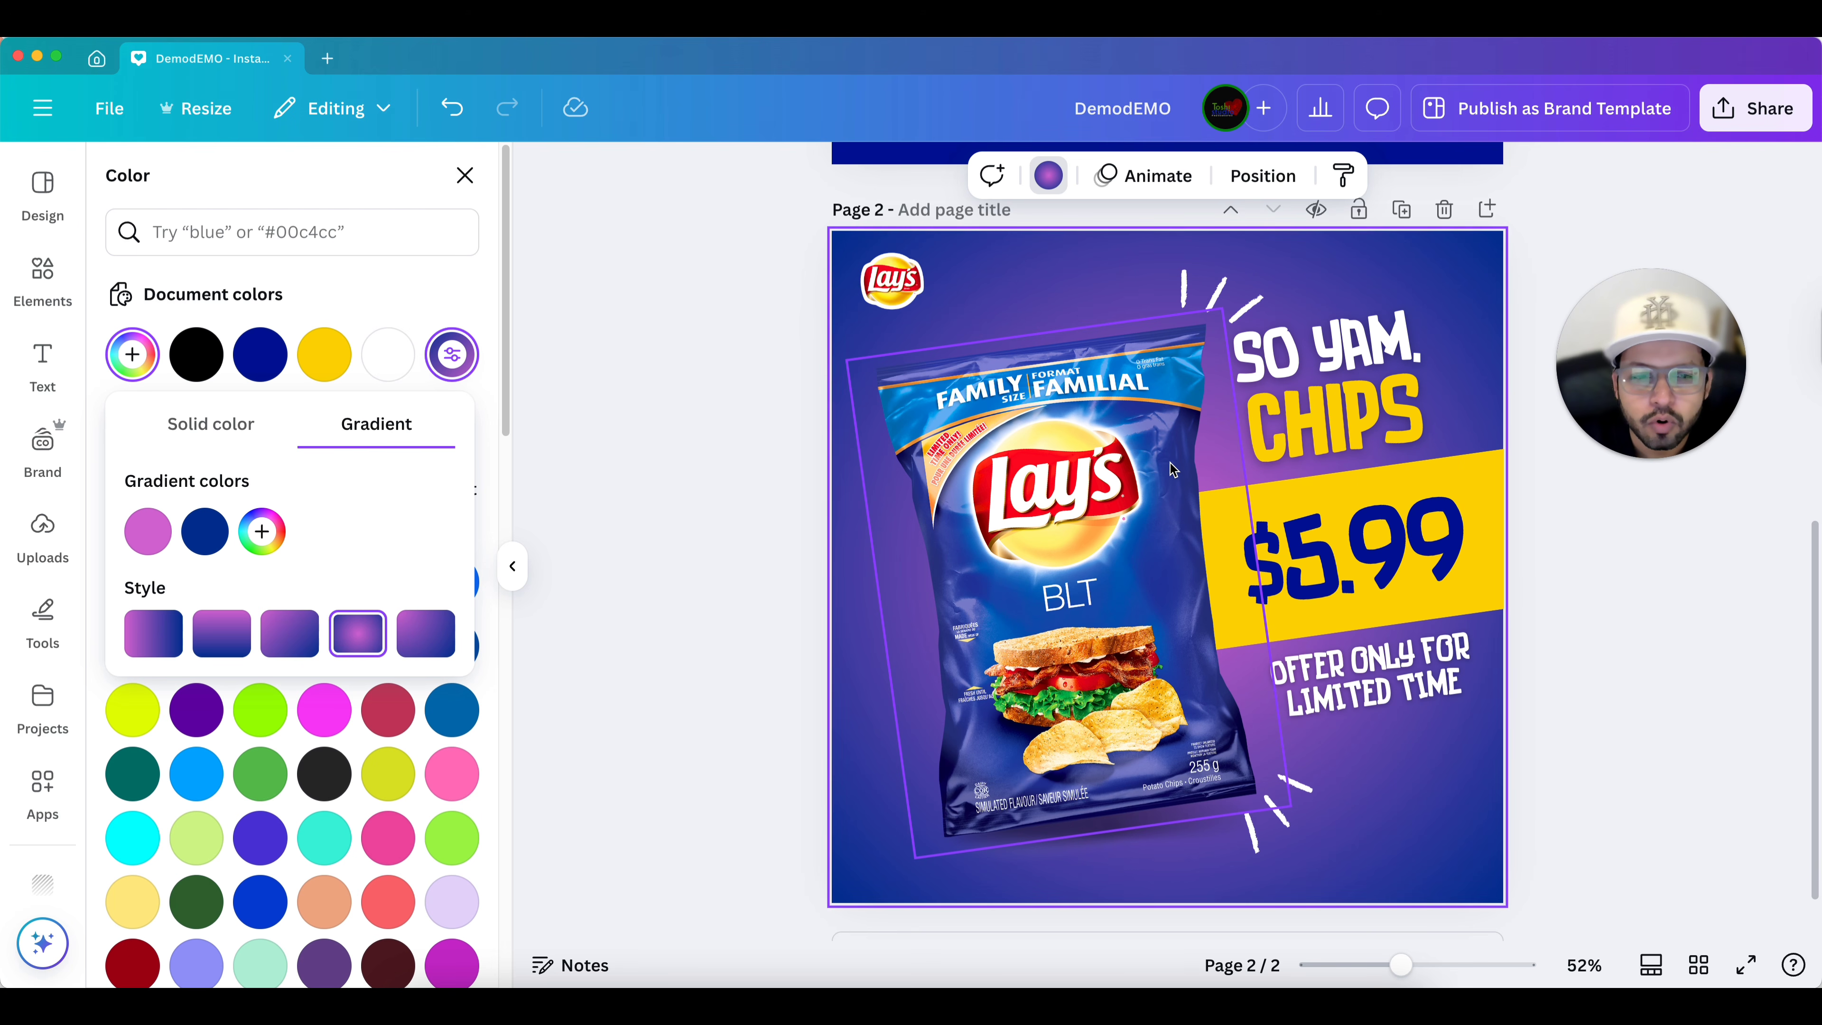
{"action": "left_click", "coordinate": [262, 532]}
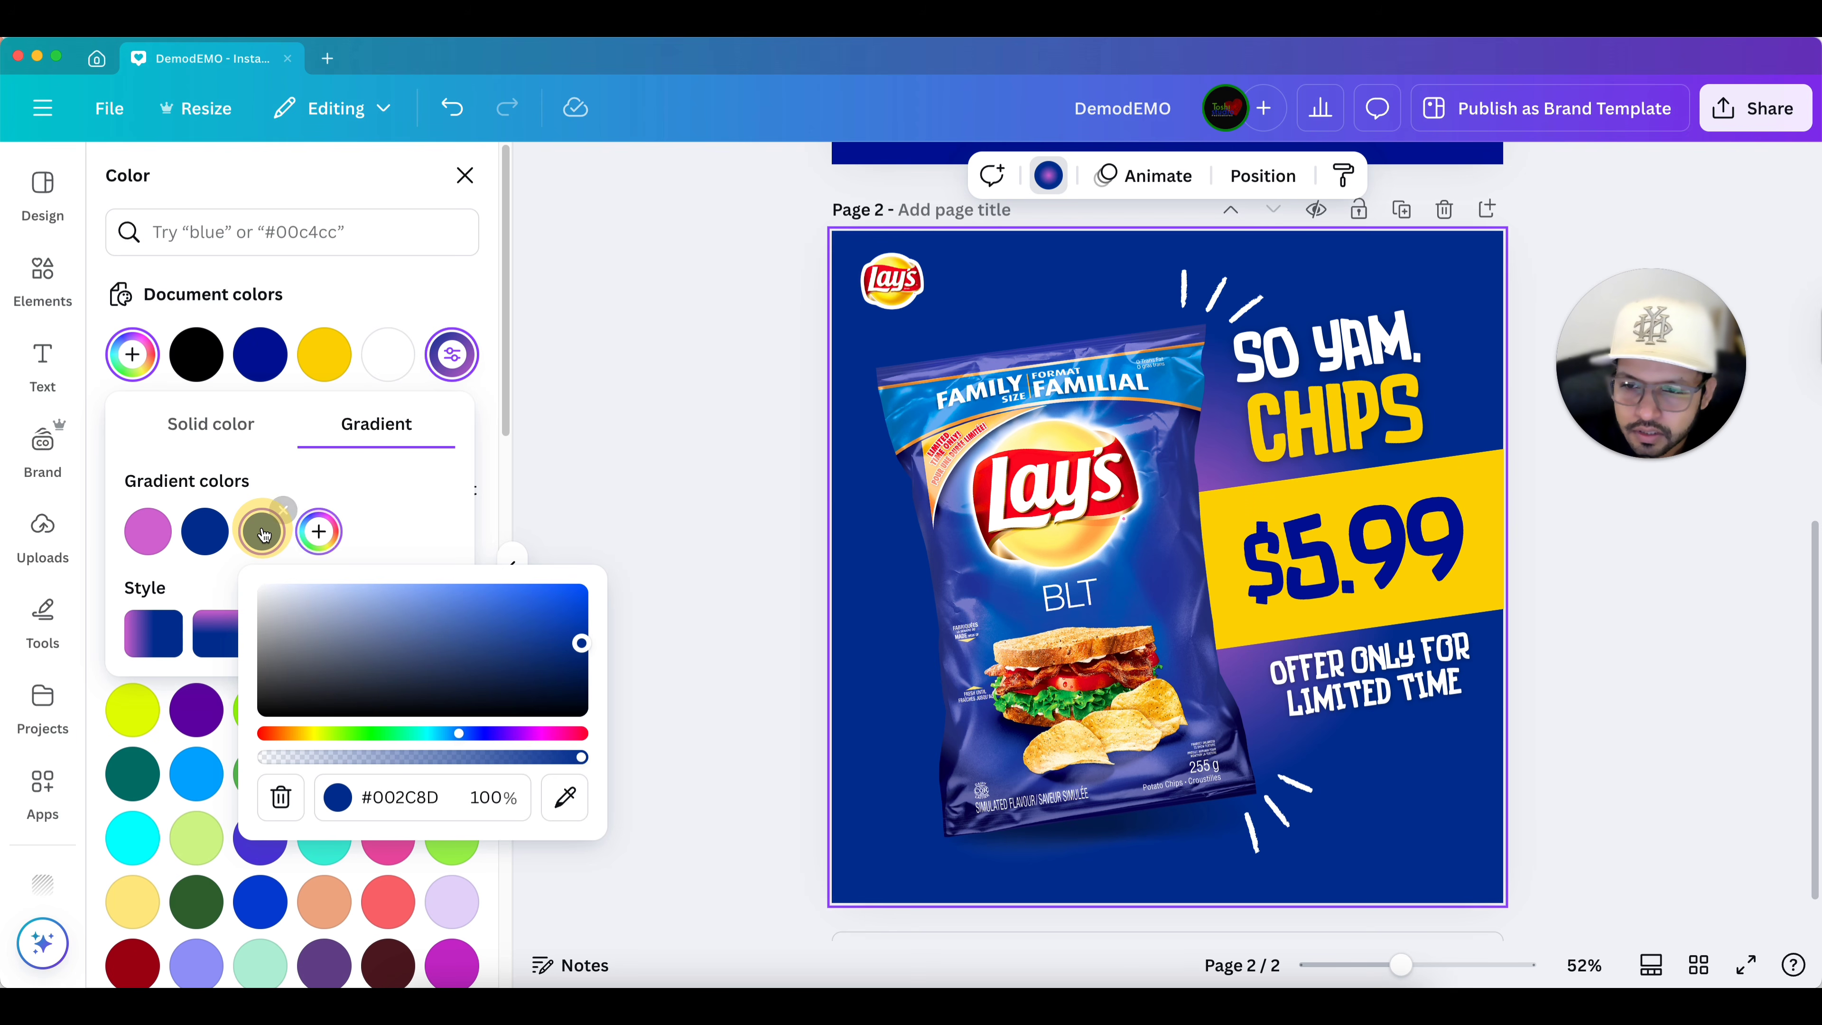
{"action": "left_click", "coordinate": [317, 500]}
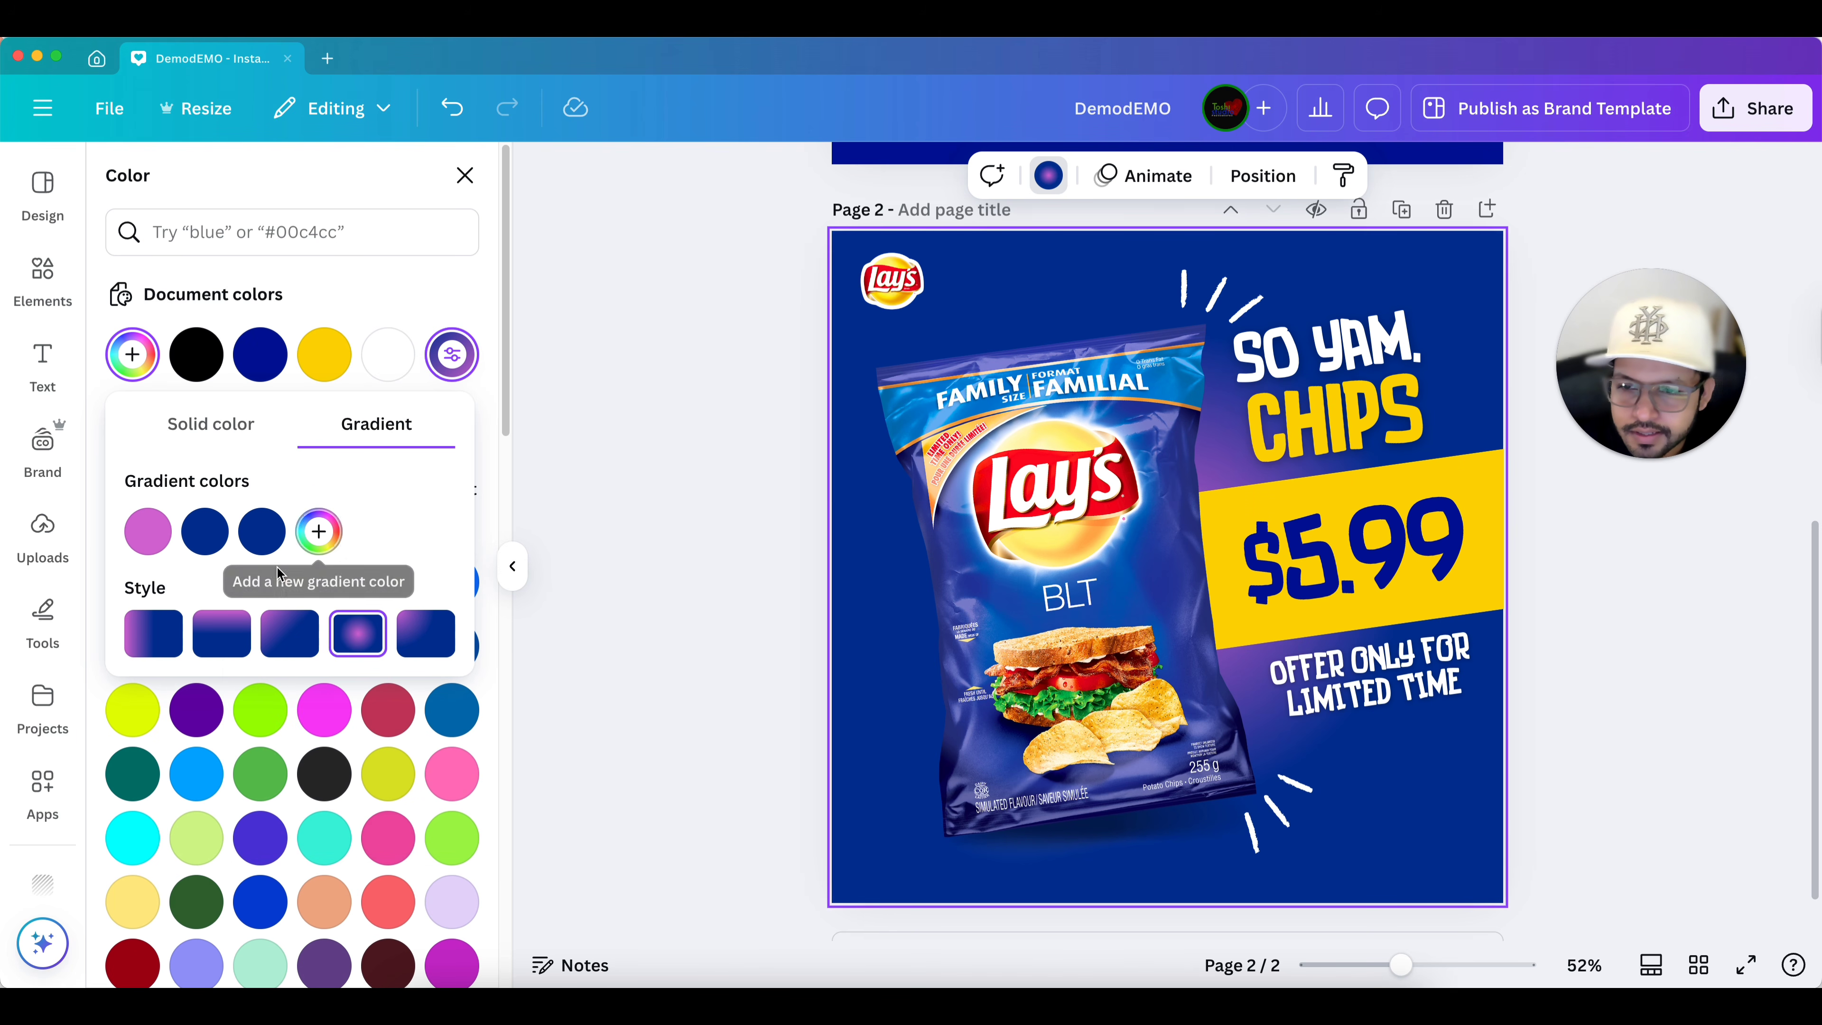
{"action": "mouse_move", "coordinate": [260, 538]}
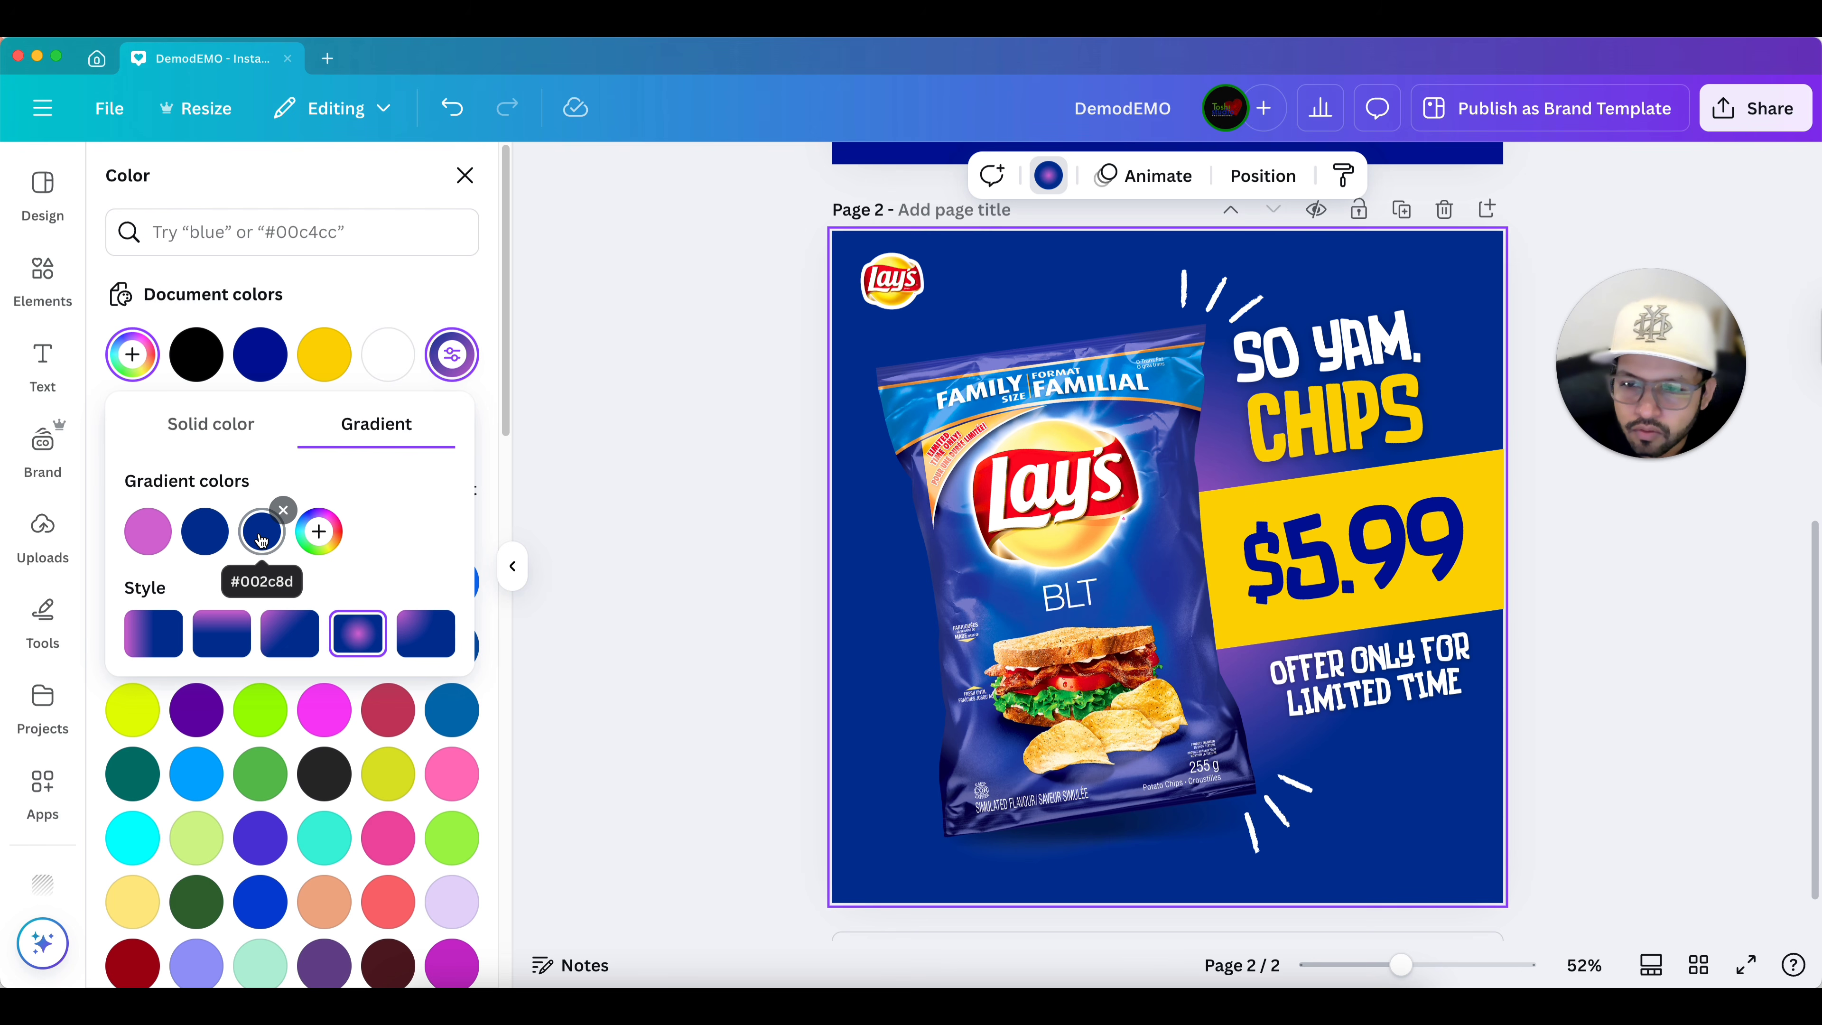
{"action": "left_click", "coordinate": [318, 532]}
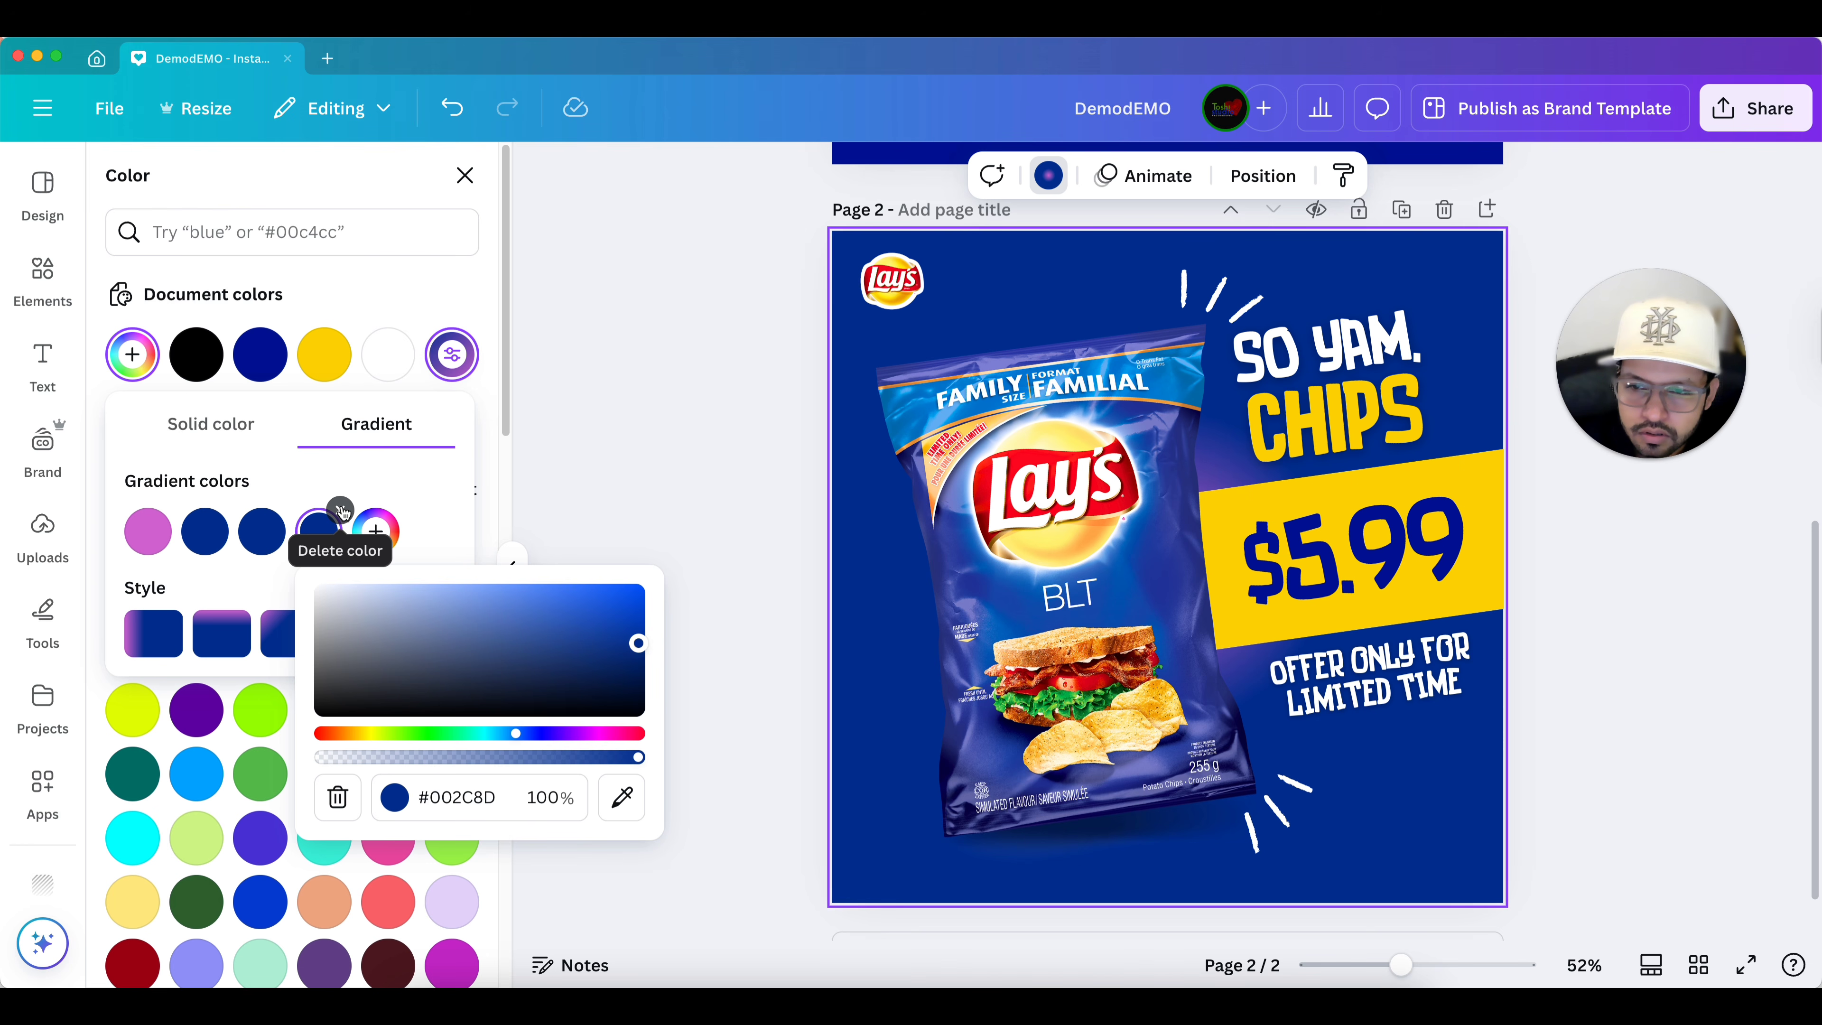
{"action": "left_click", "coordinate": [340, 509]}
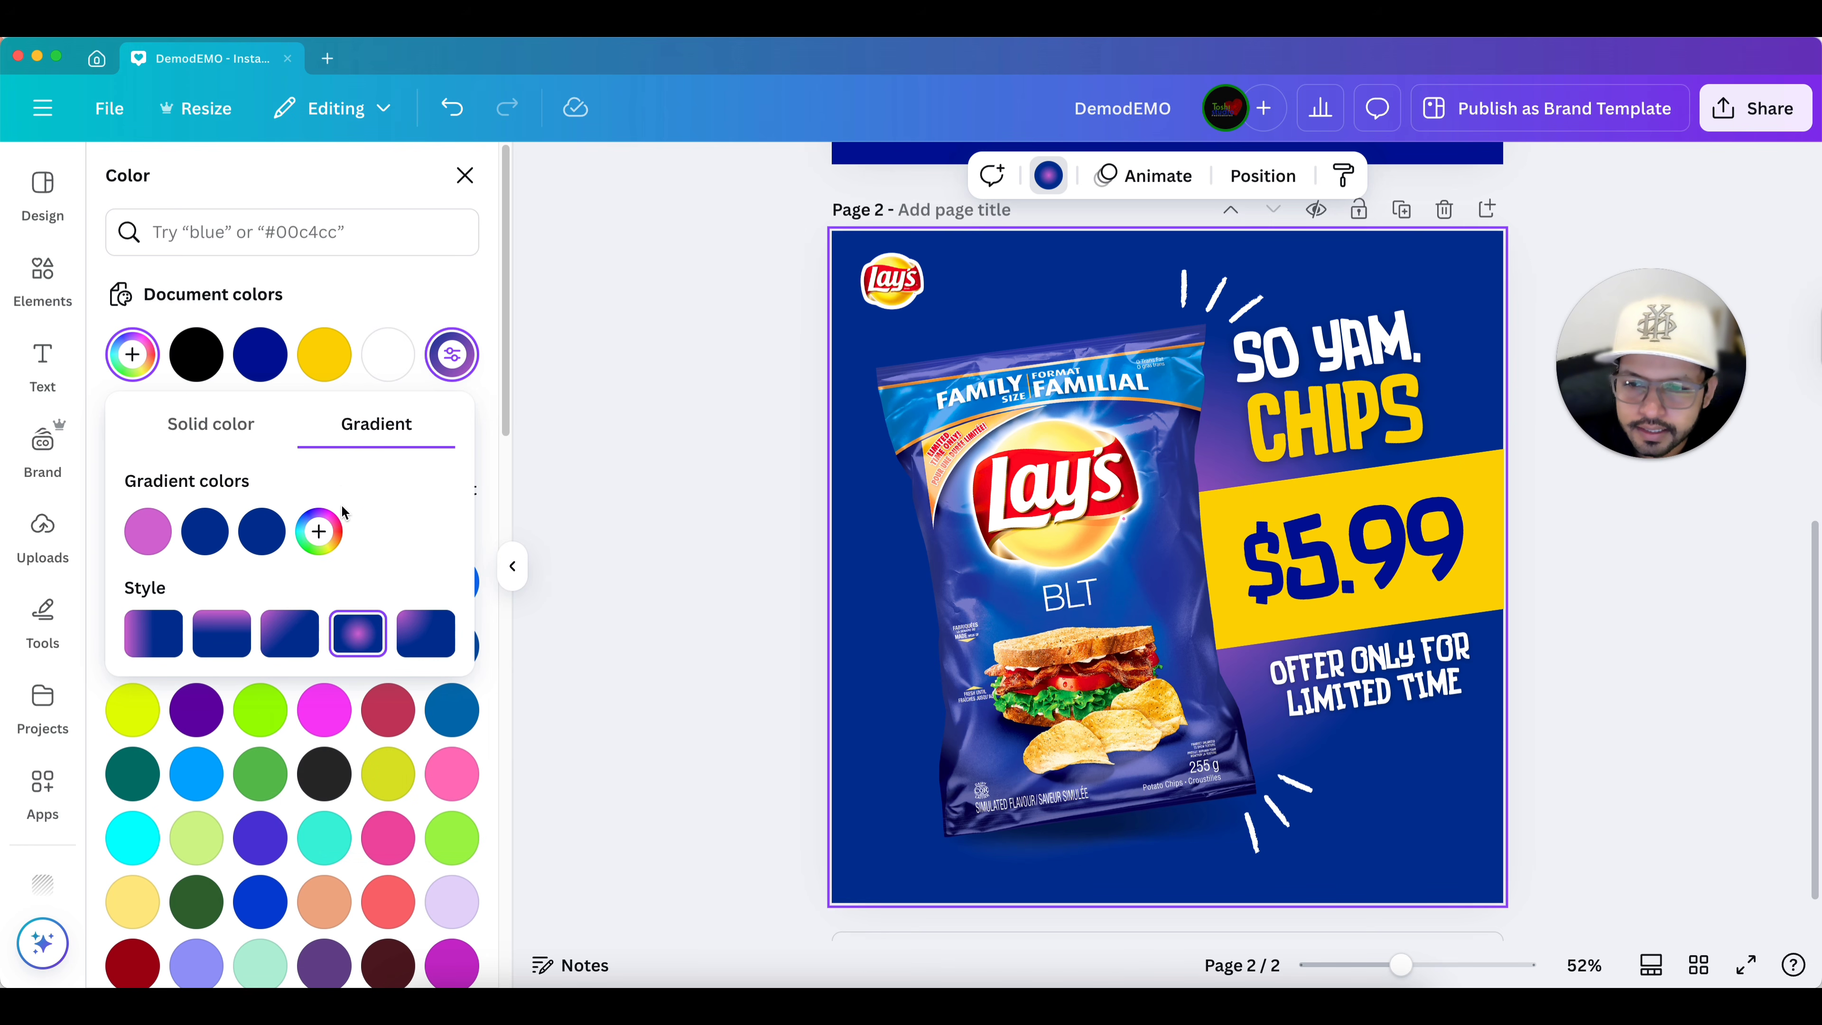
{"action": "left_click", "coordinate": [285, 509]}
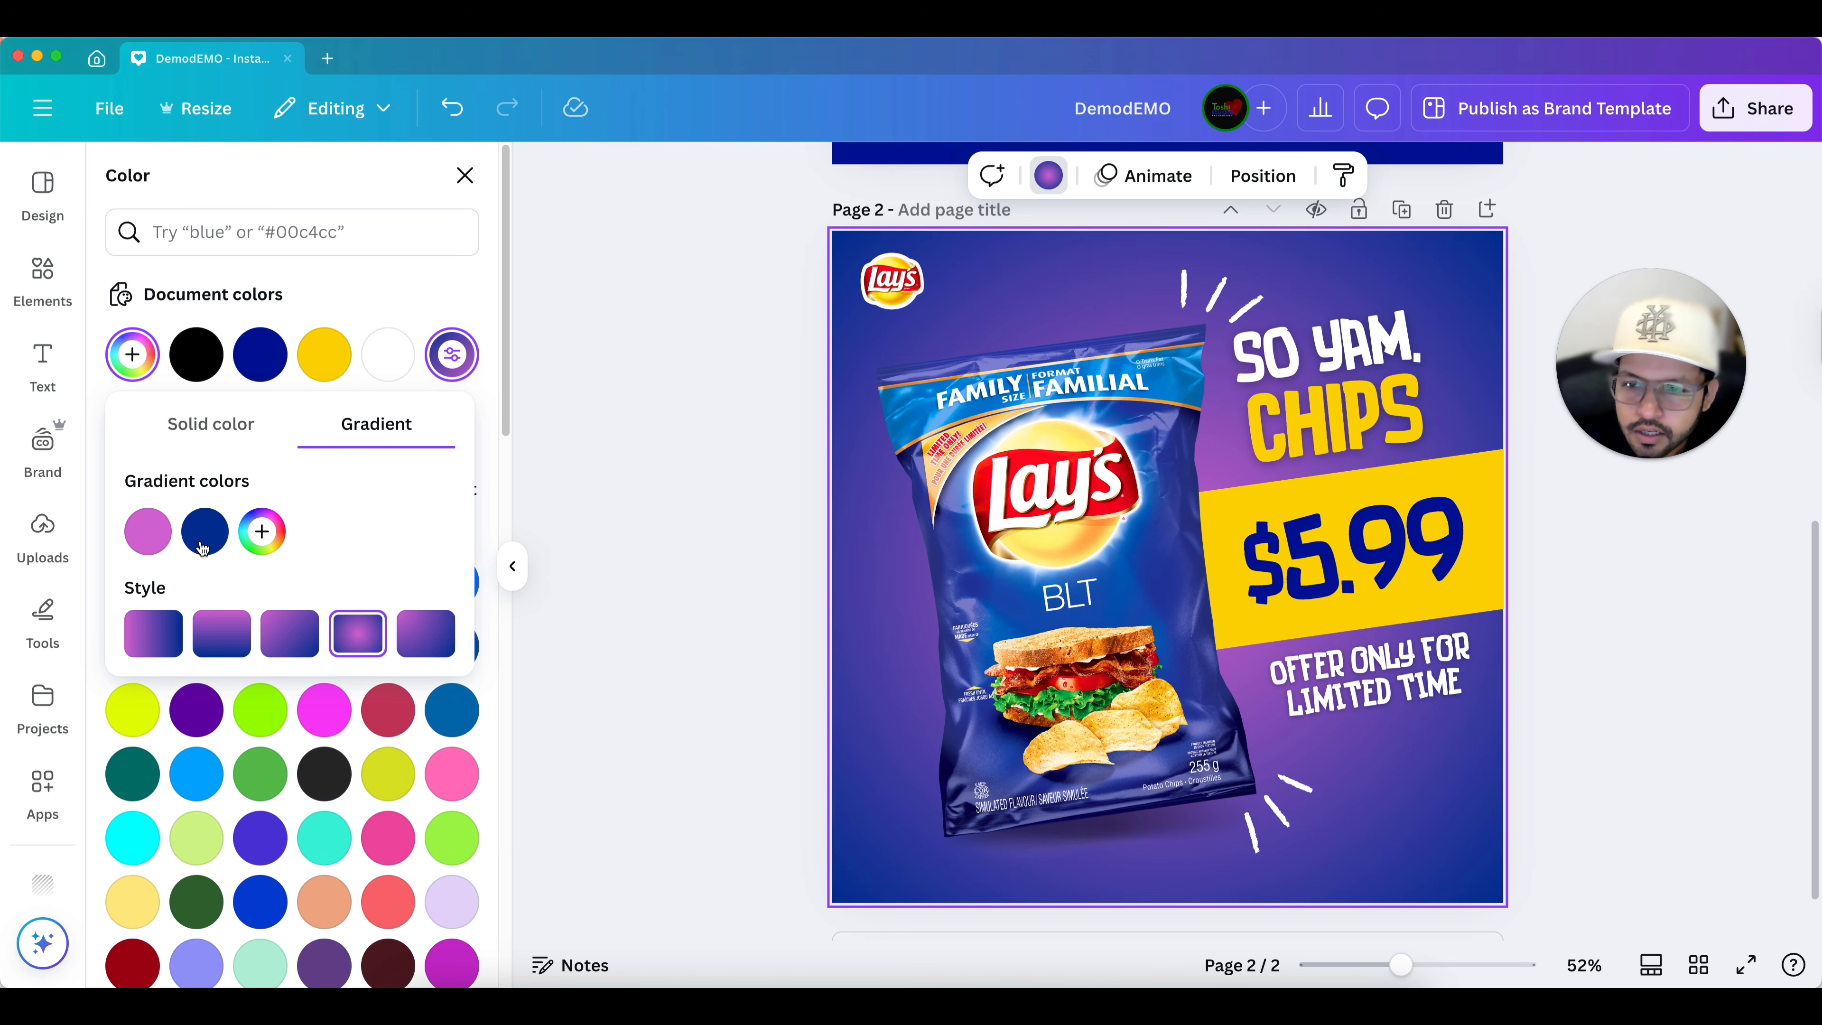
Add a third gradient color sampled with the eyedropper from the pink #CF60CE and move it to the middle position.
{"action": "left_click", "coordinate": [262, 531]}
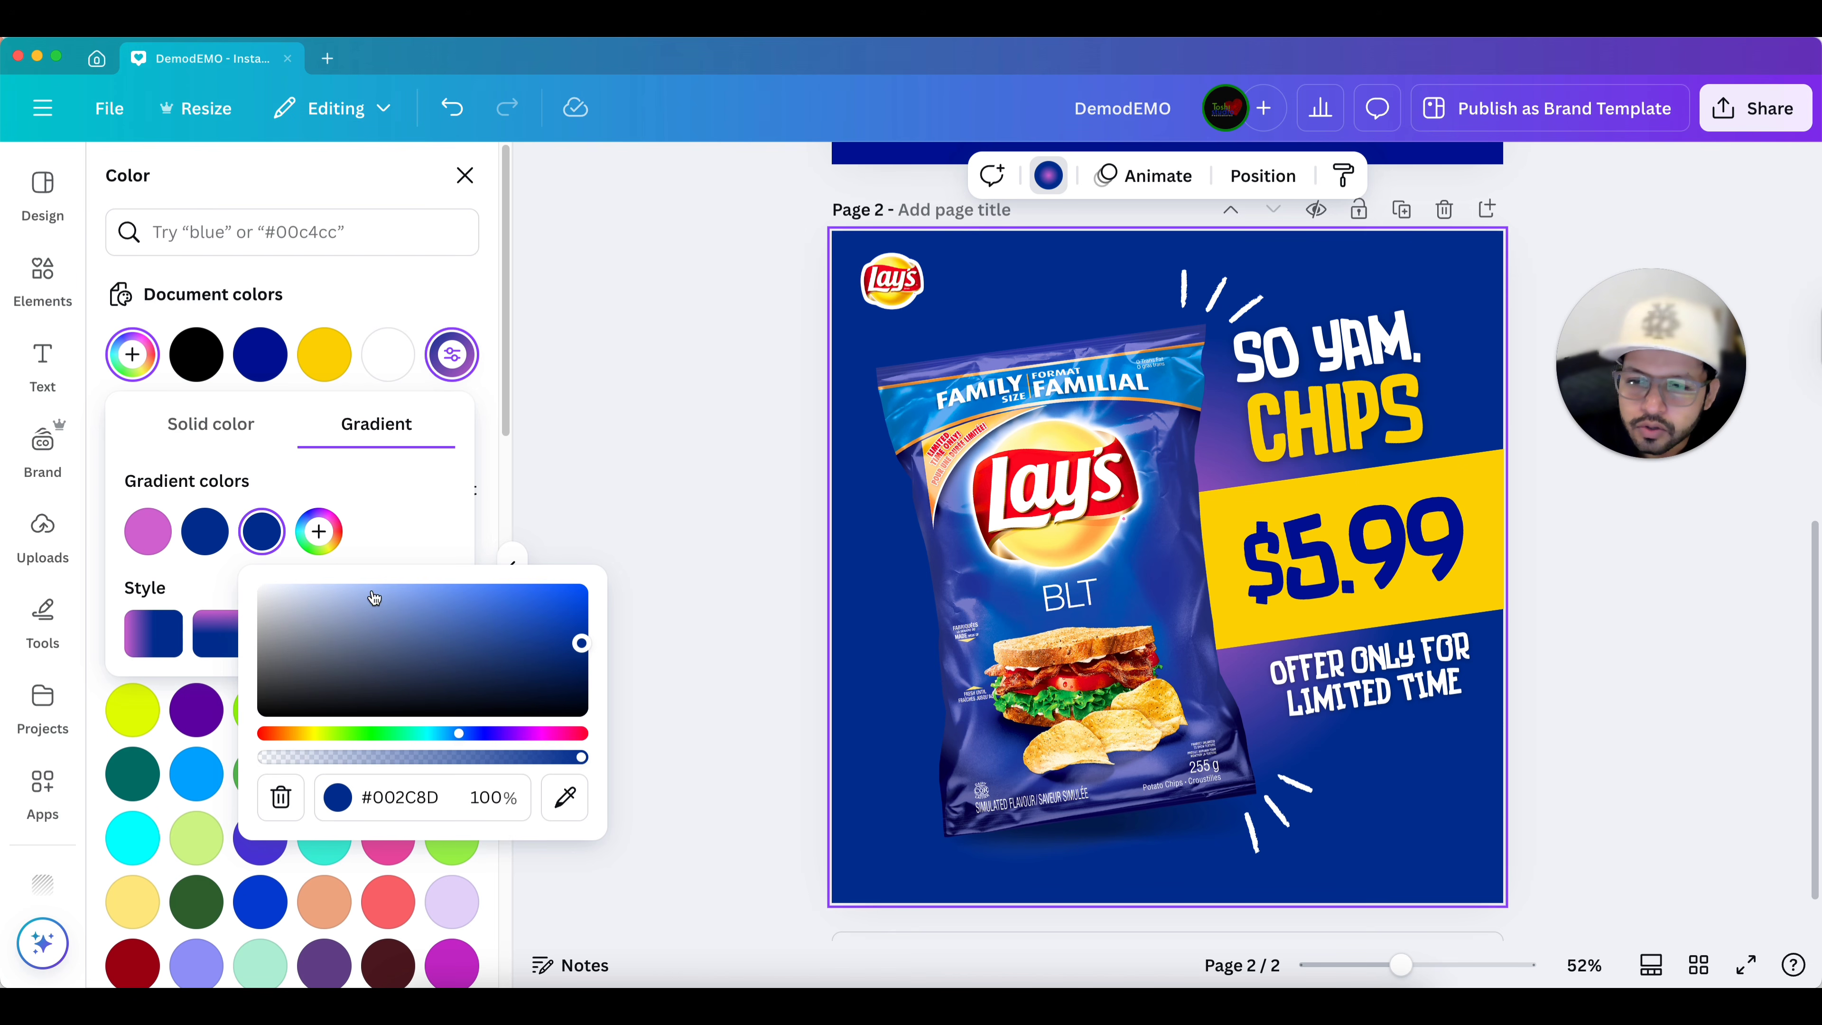
{"action": "left_click", "coordinate": [567, 798]}
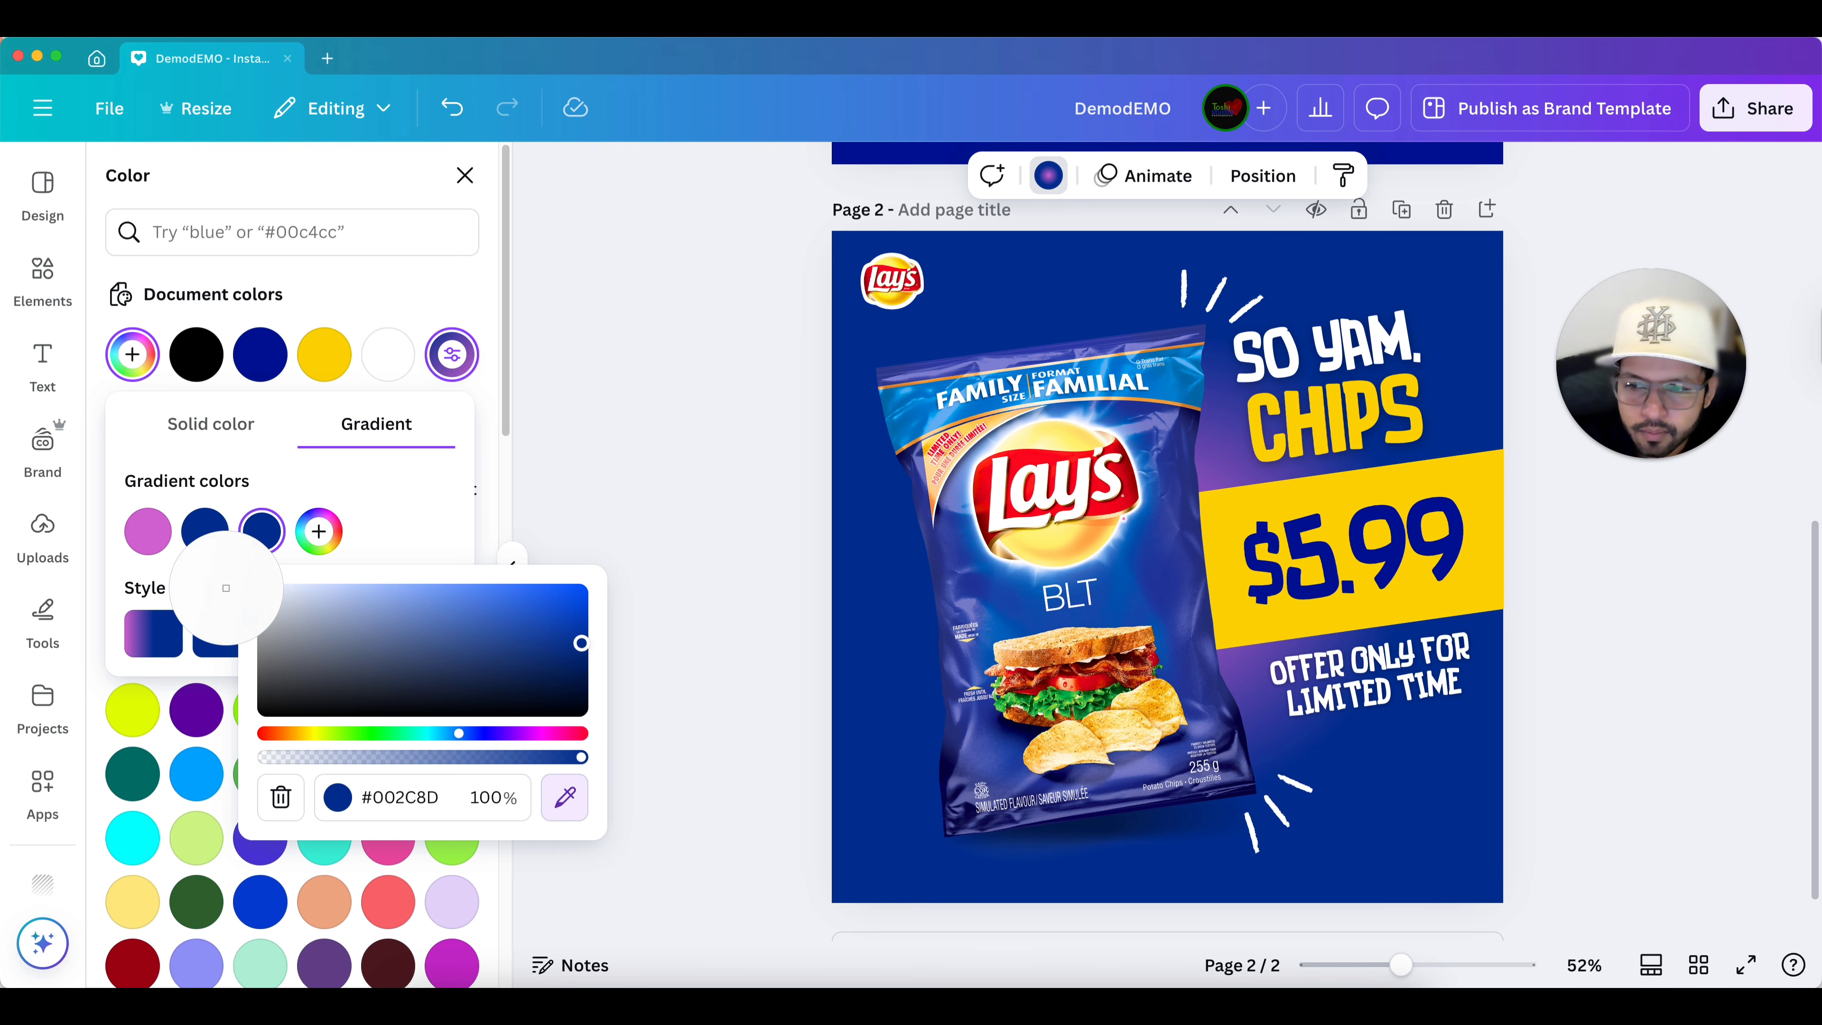
{"action": "left_click", "coordinate": [148, 530]}
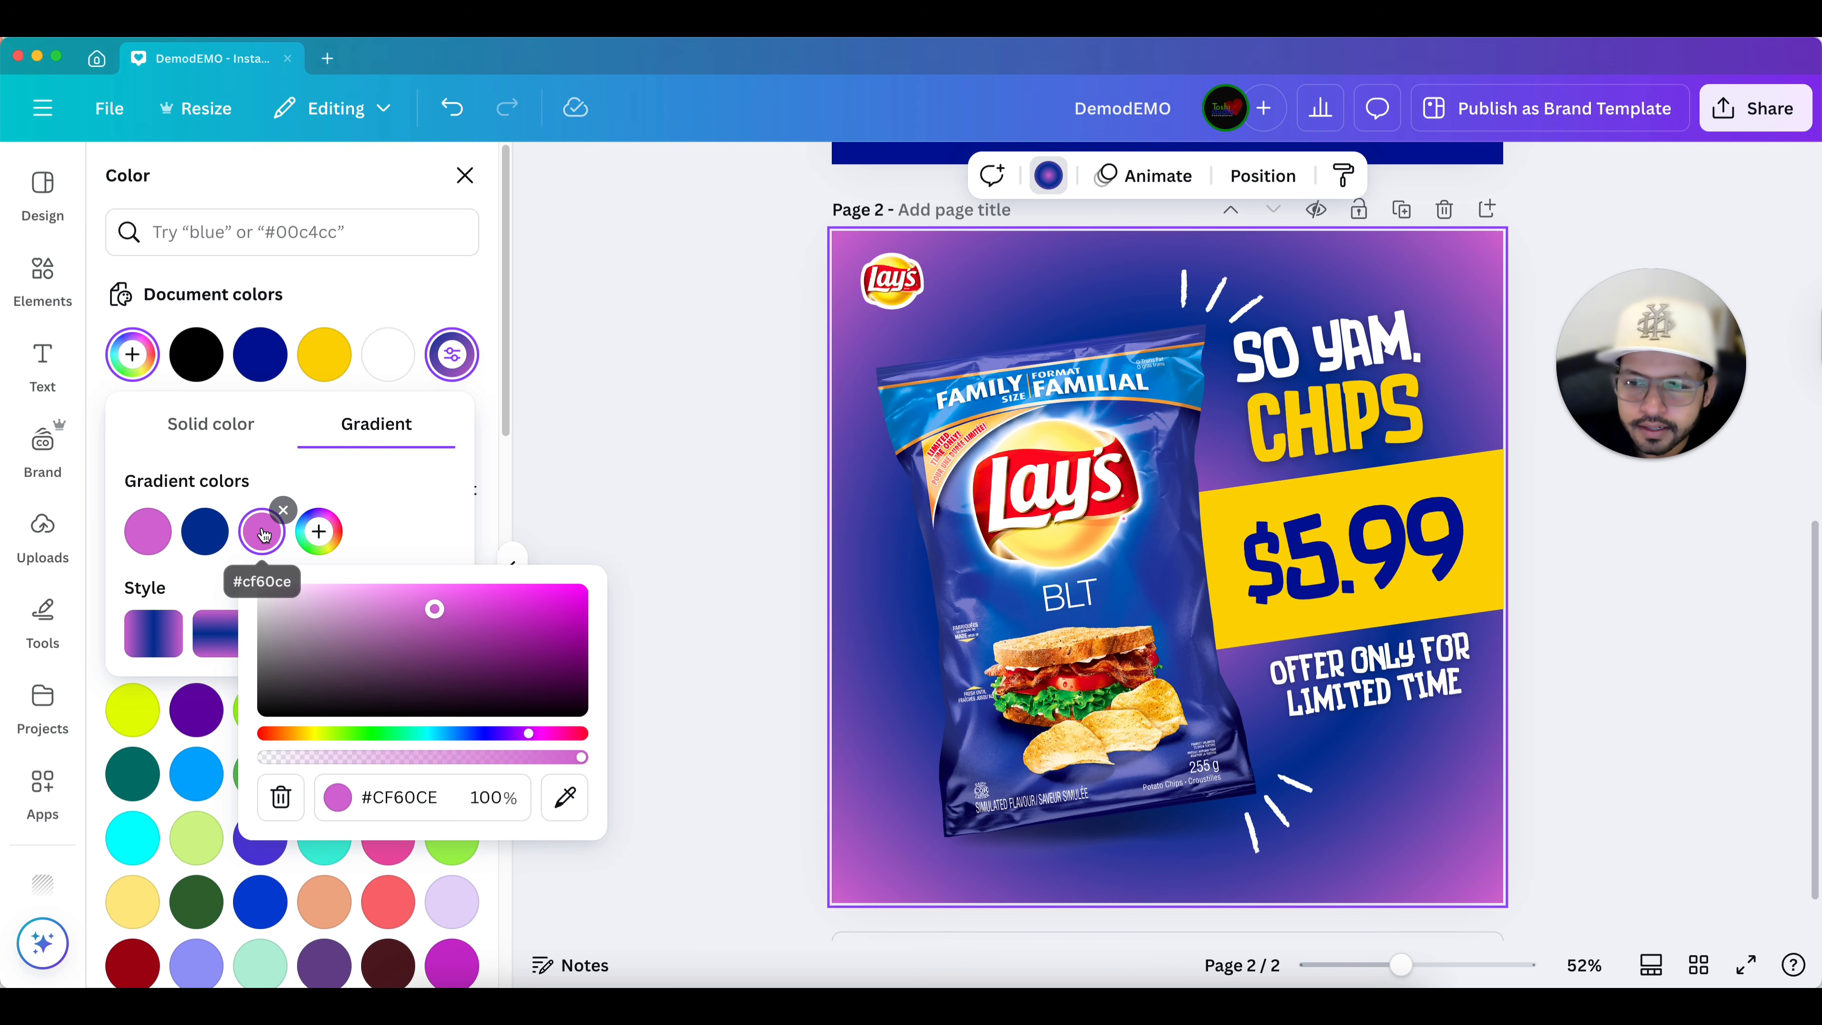
{"action": "mouse_move", "coordinate": [296, 503]}
{"action": "left_click", "coordinate": [709, 413]}
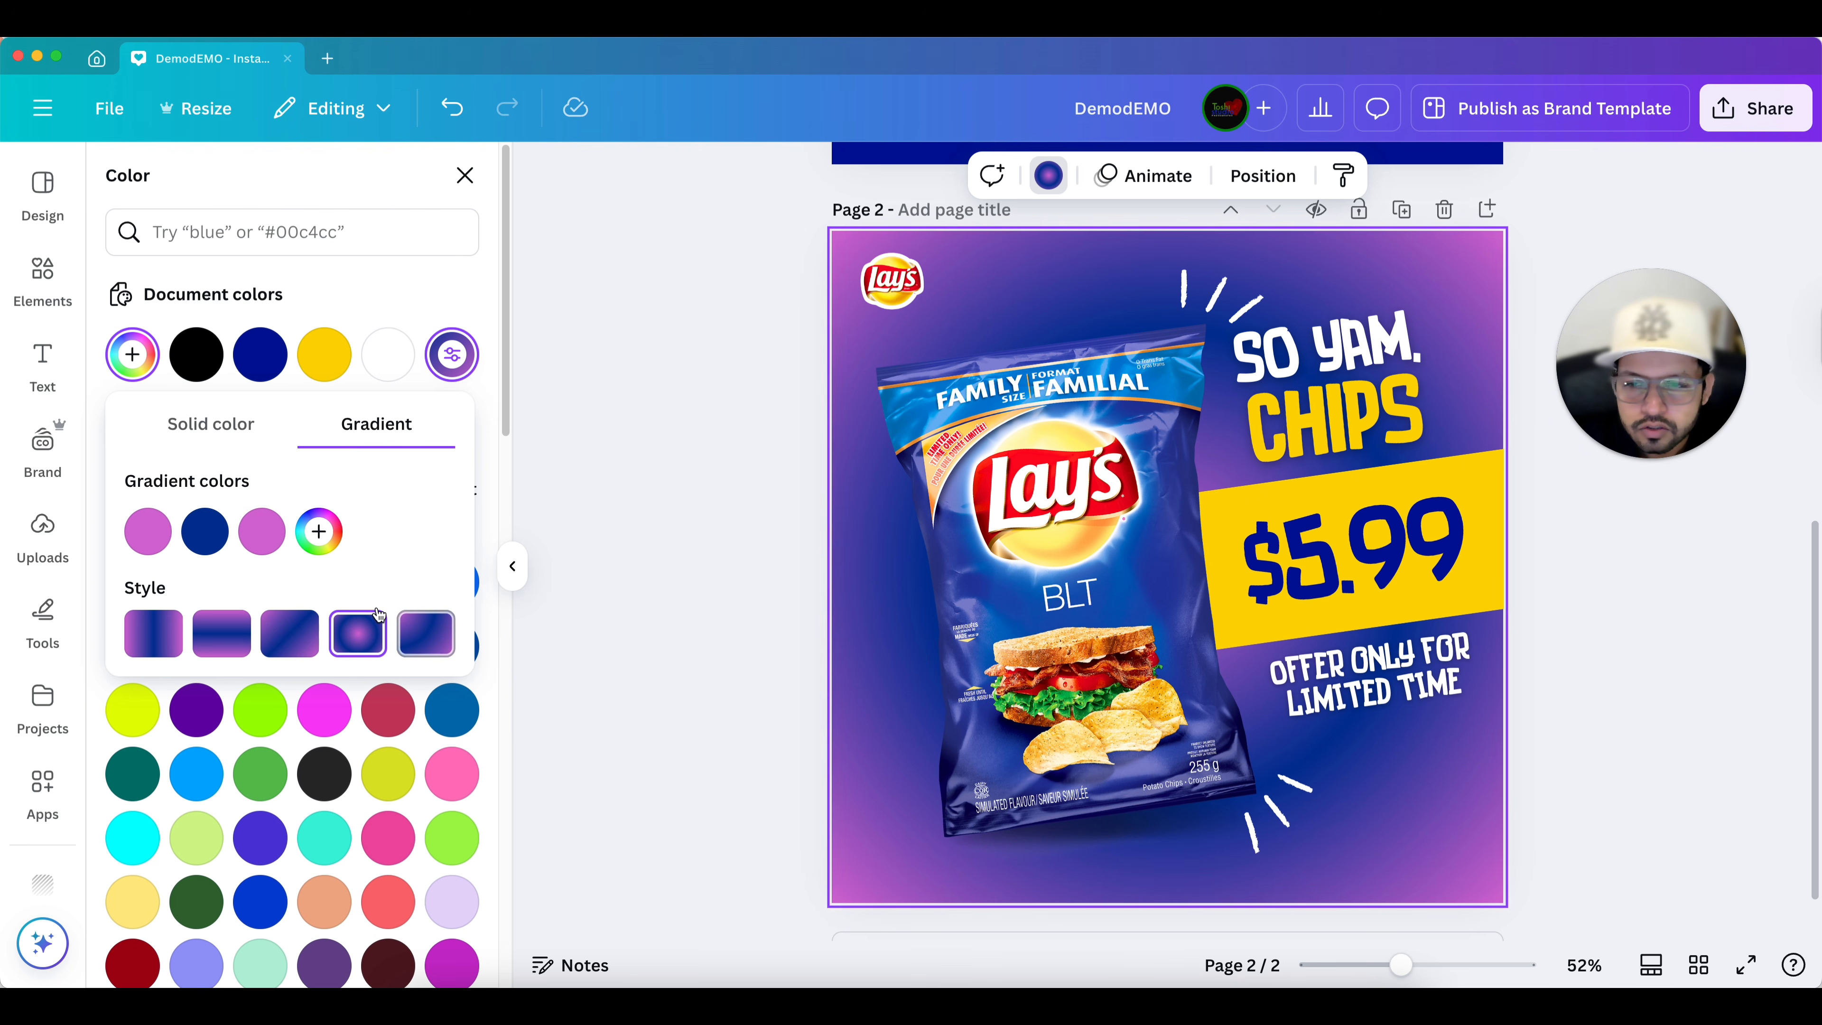
{"action": "left_click", "coordinate": [261, 535]}
{"action": "left_click_drag", "start_coordinate": [259, 537], "coordinate": [179, 532]}
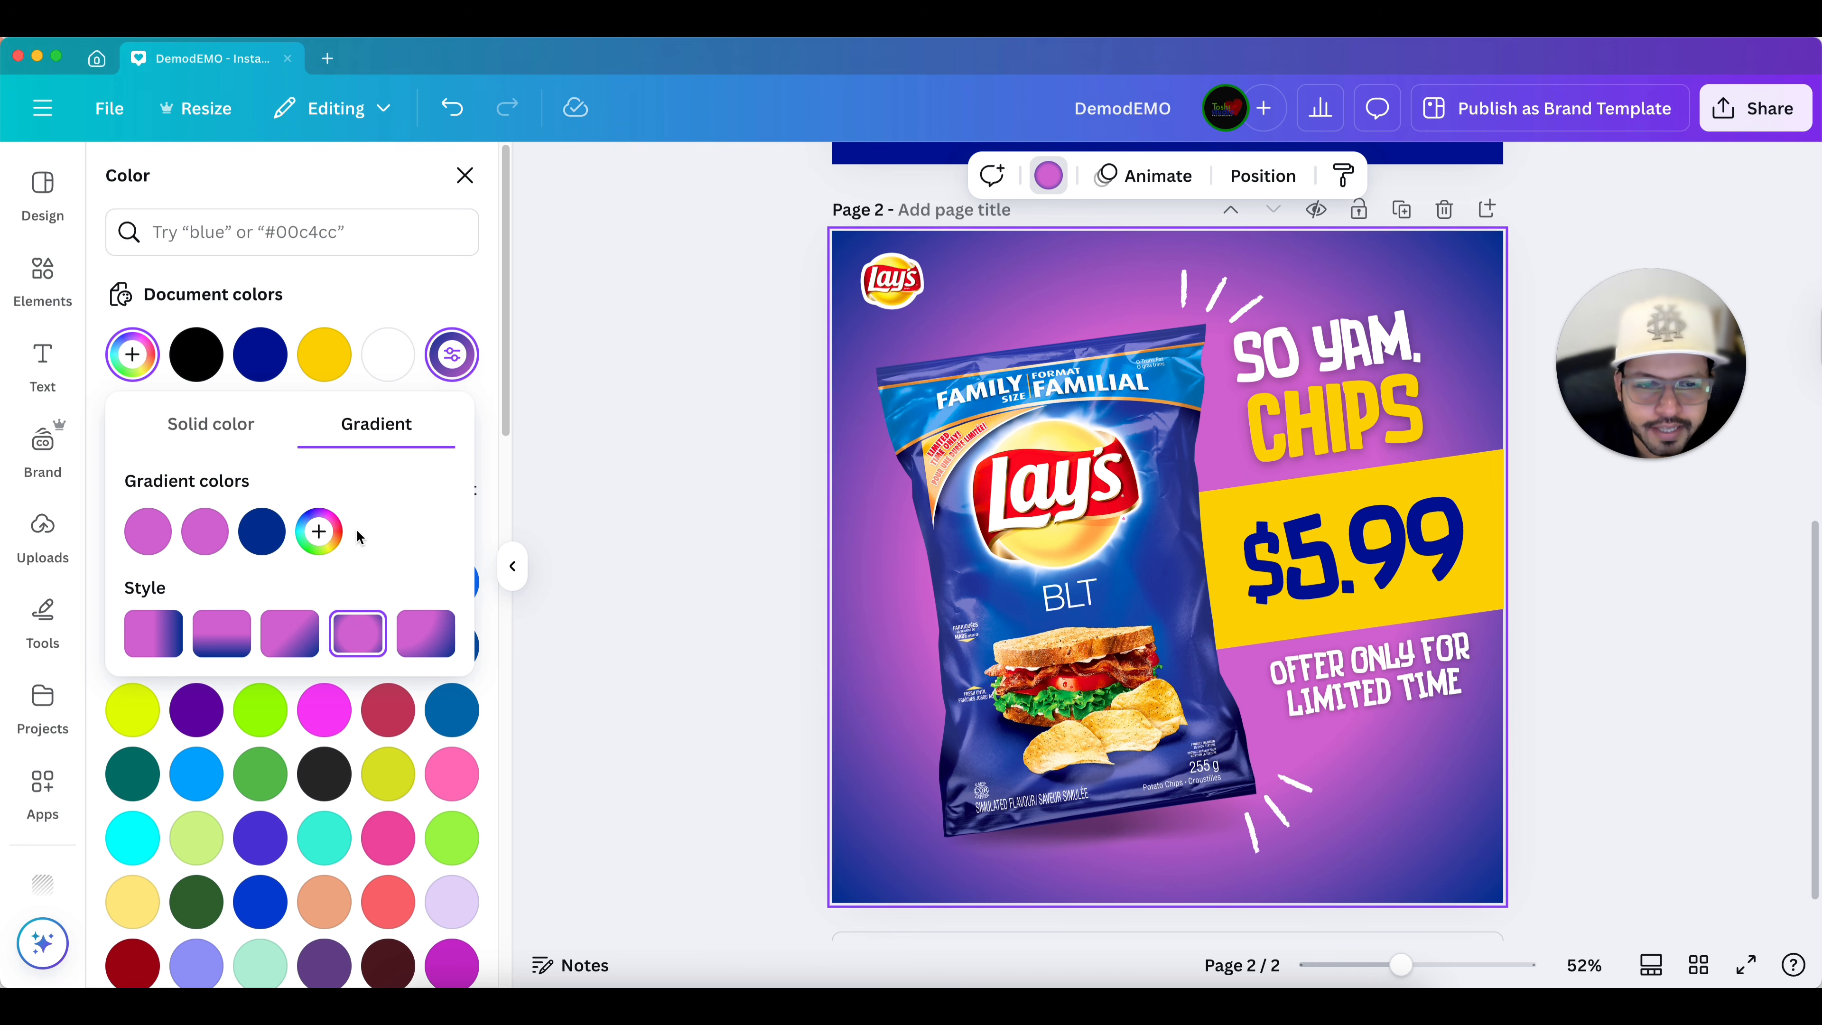
Search the elements for "ray" and add the orange-and-yellow sunburst graphic to page 2.
{"action": "scroll", "coordinate": [1112, 485], "scroll_direction": "down", "scroll_amount": 2}
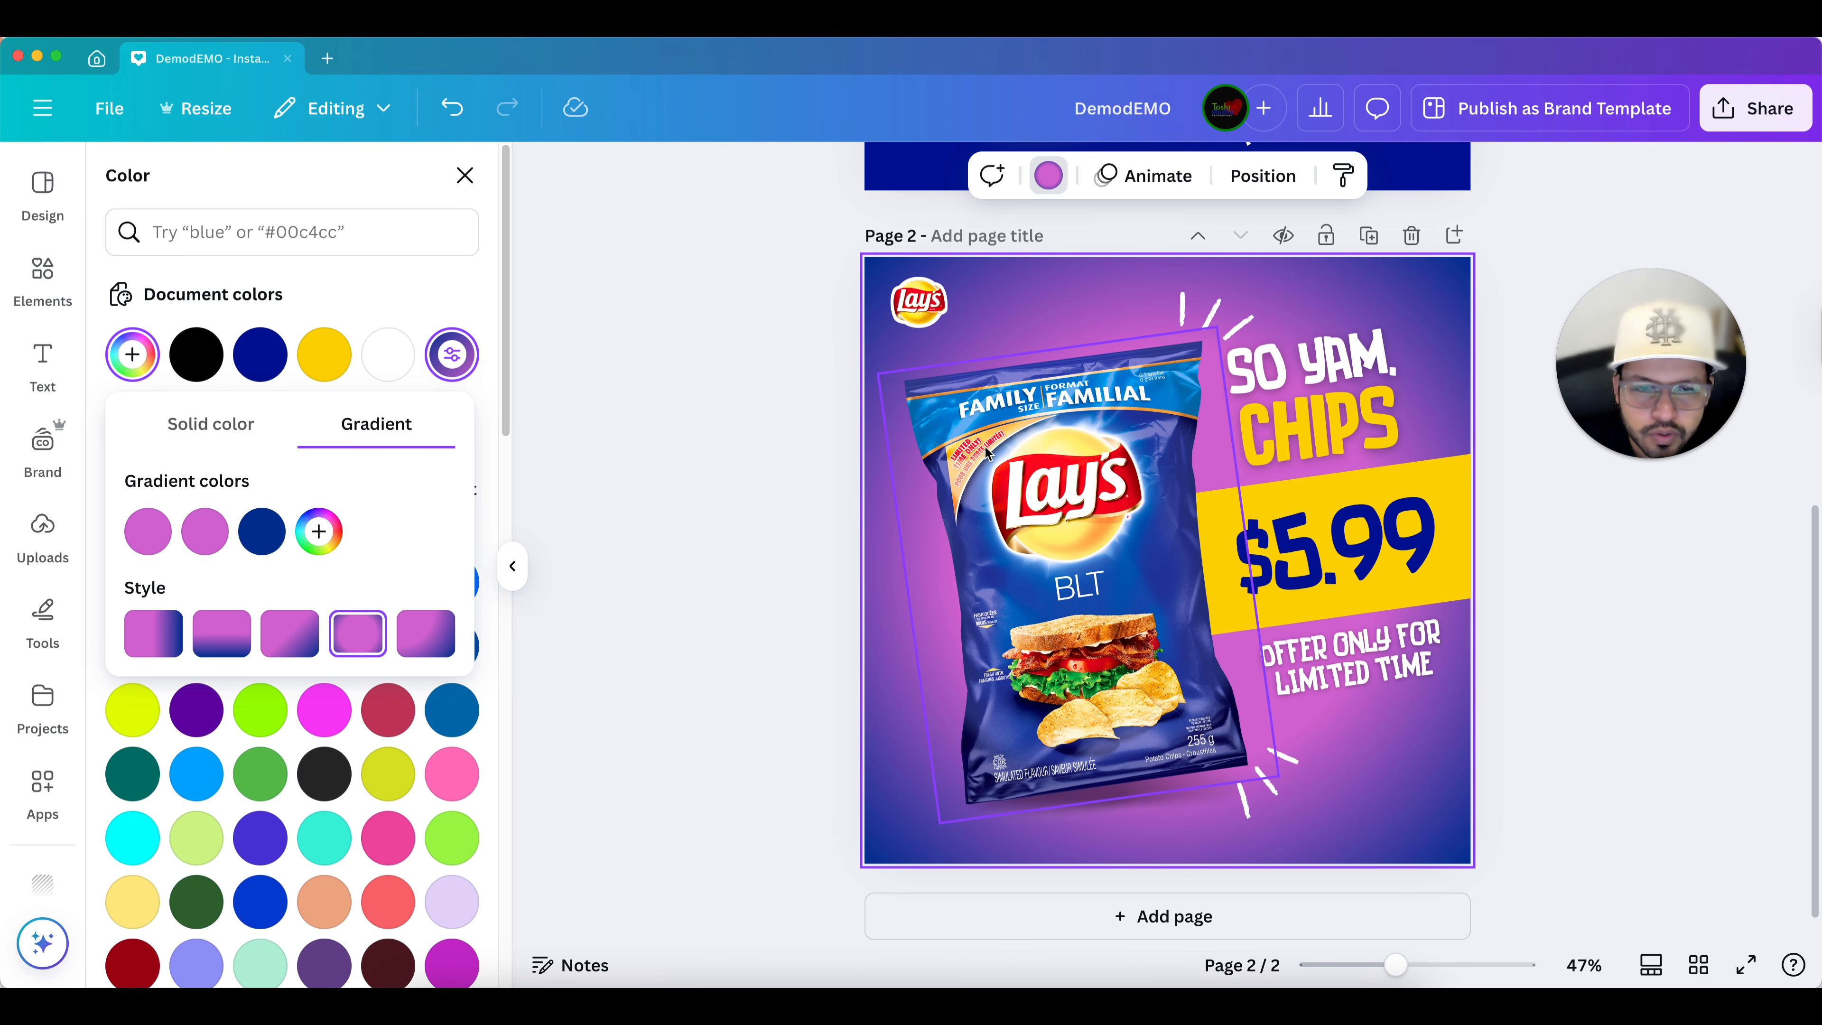
{"action": "left_click", "coordinate": [994, 323]}
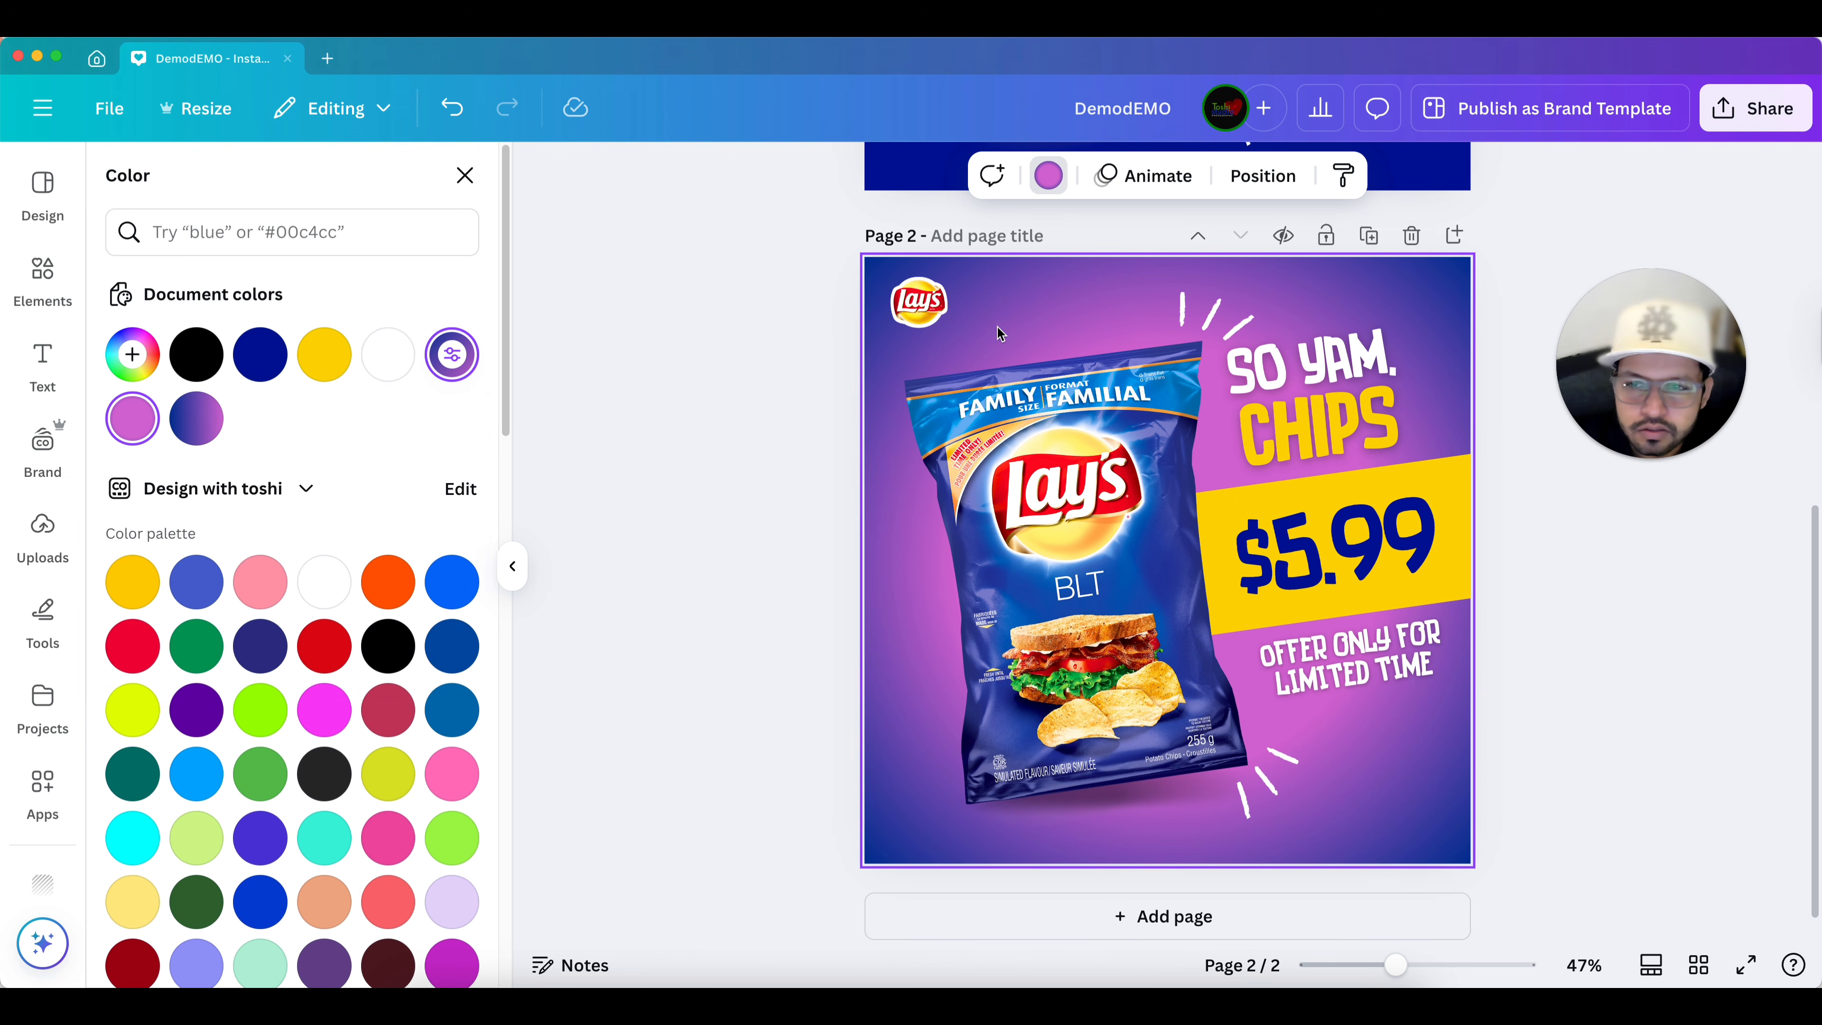
{"action": "left_click", "coordinate": [467, 178]}
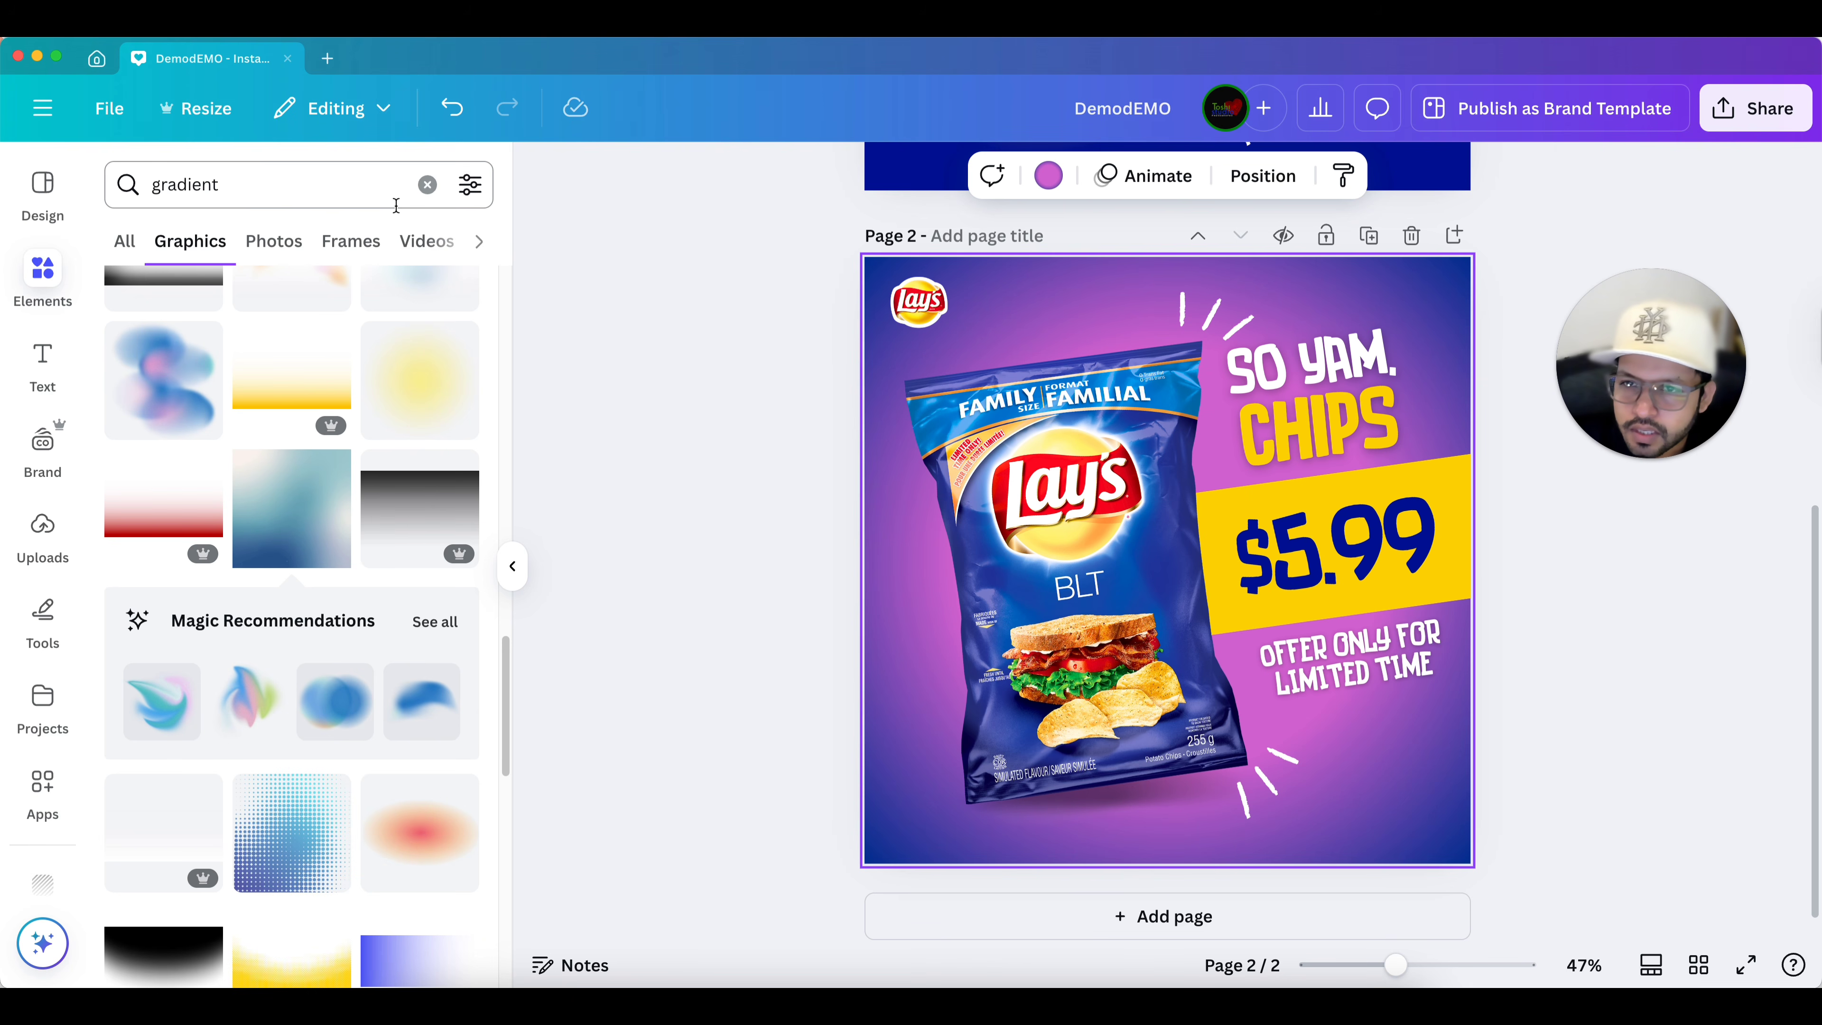
{"action": "left_click", "coordinate": [427, 185]}
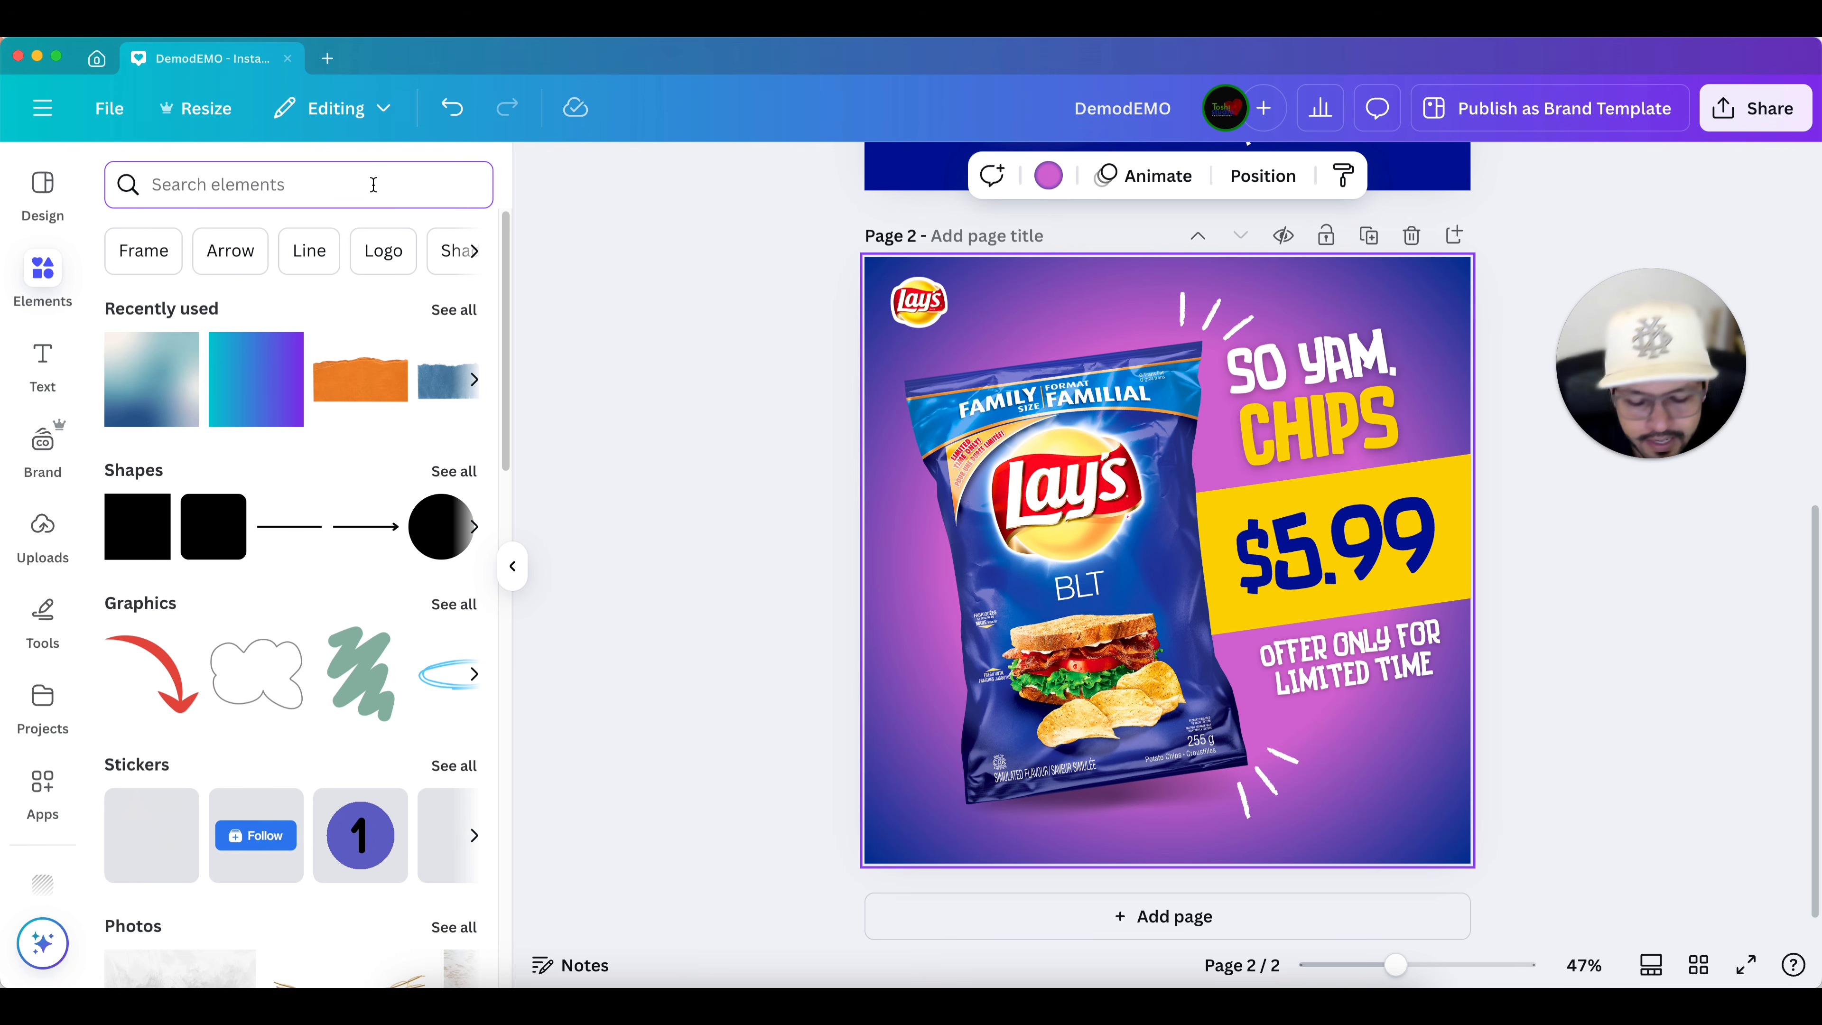
{"action": "type", "text": "ray"}
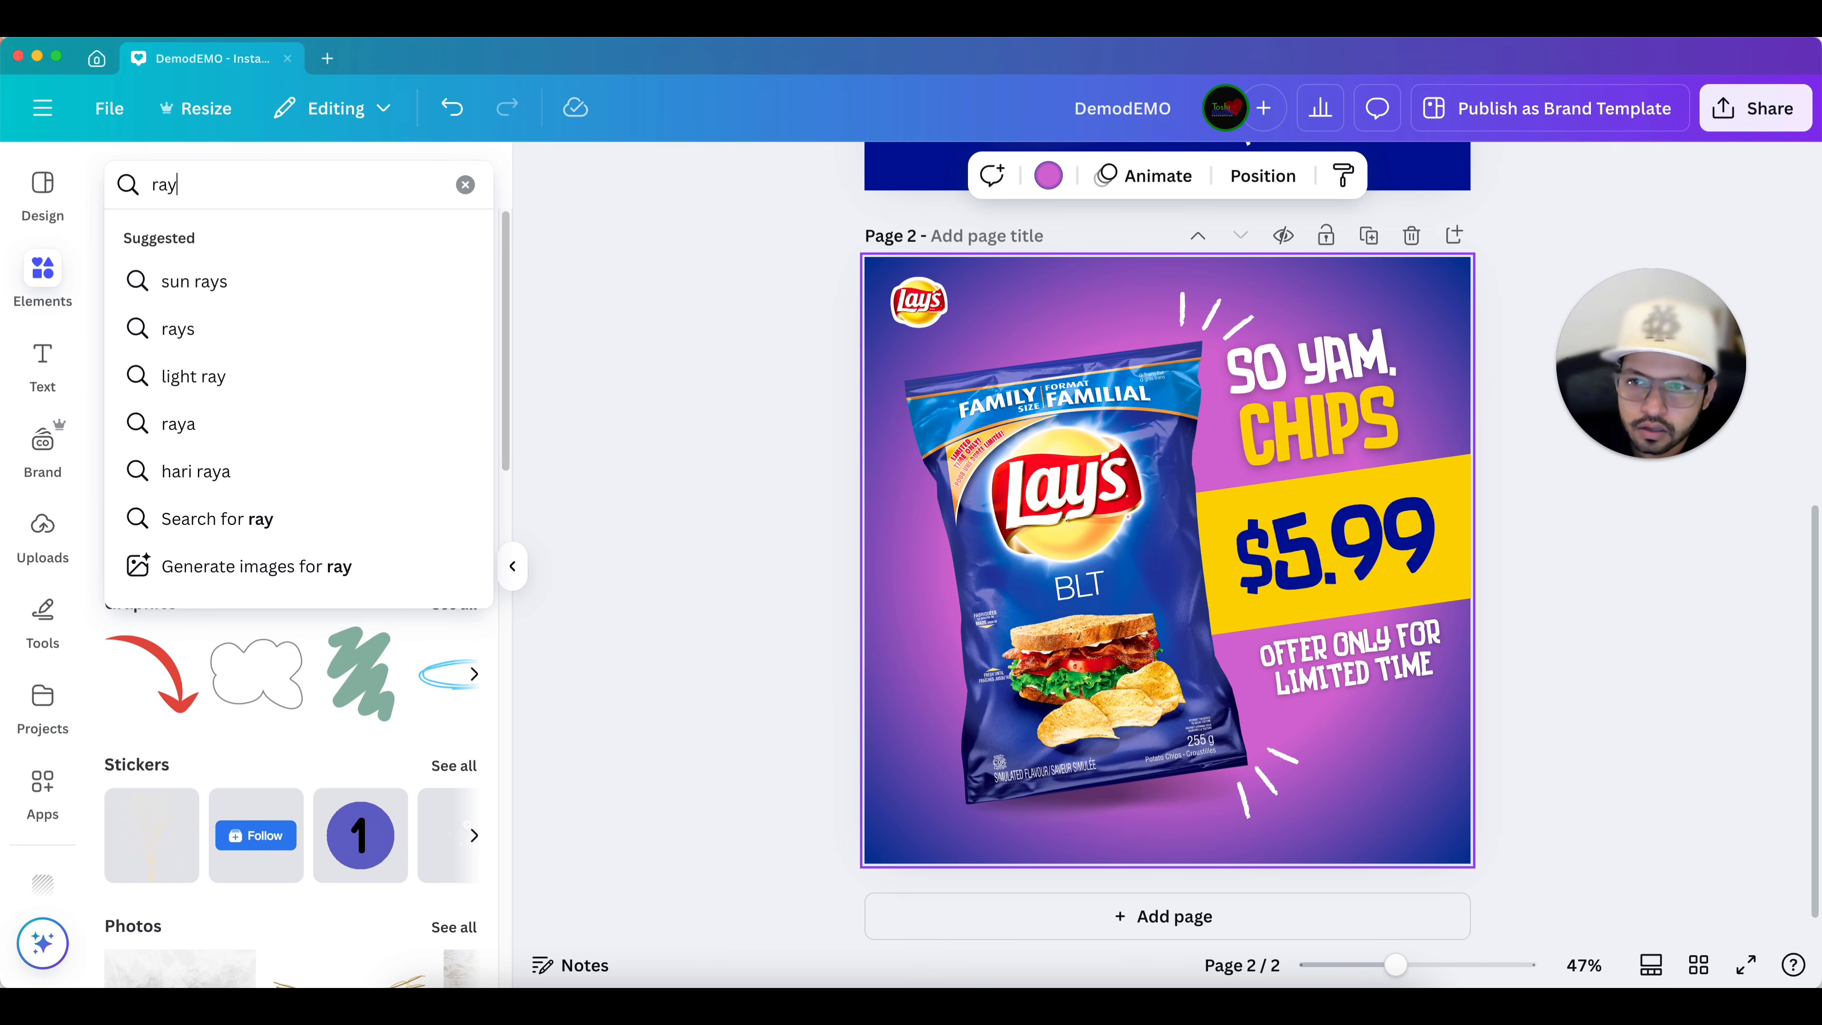
{"action": "key", "text": "Return"}
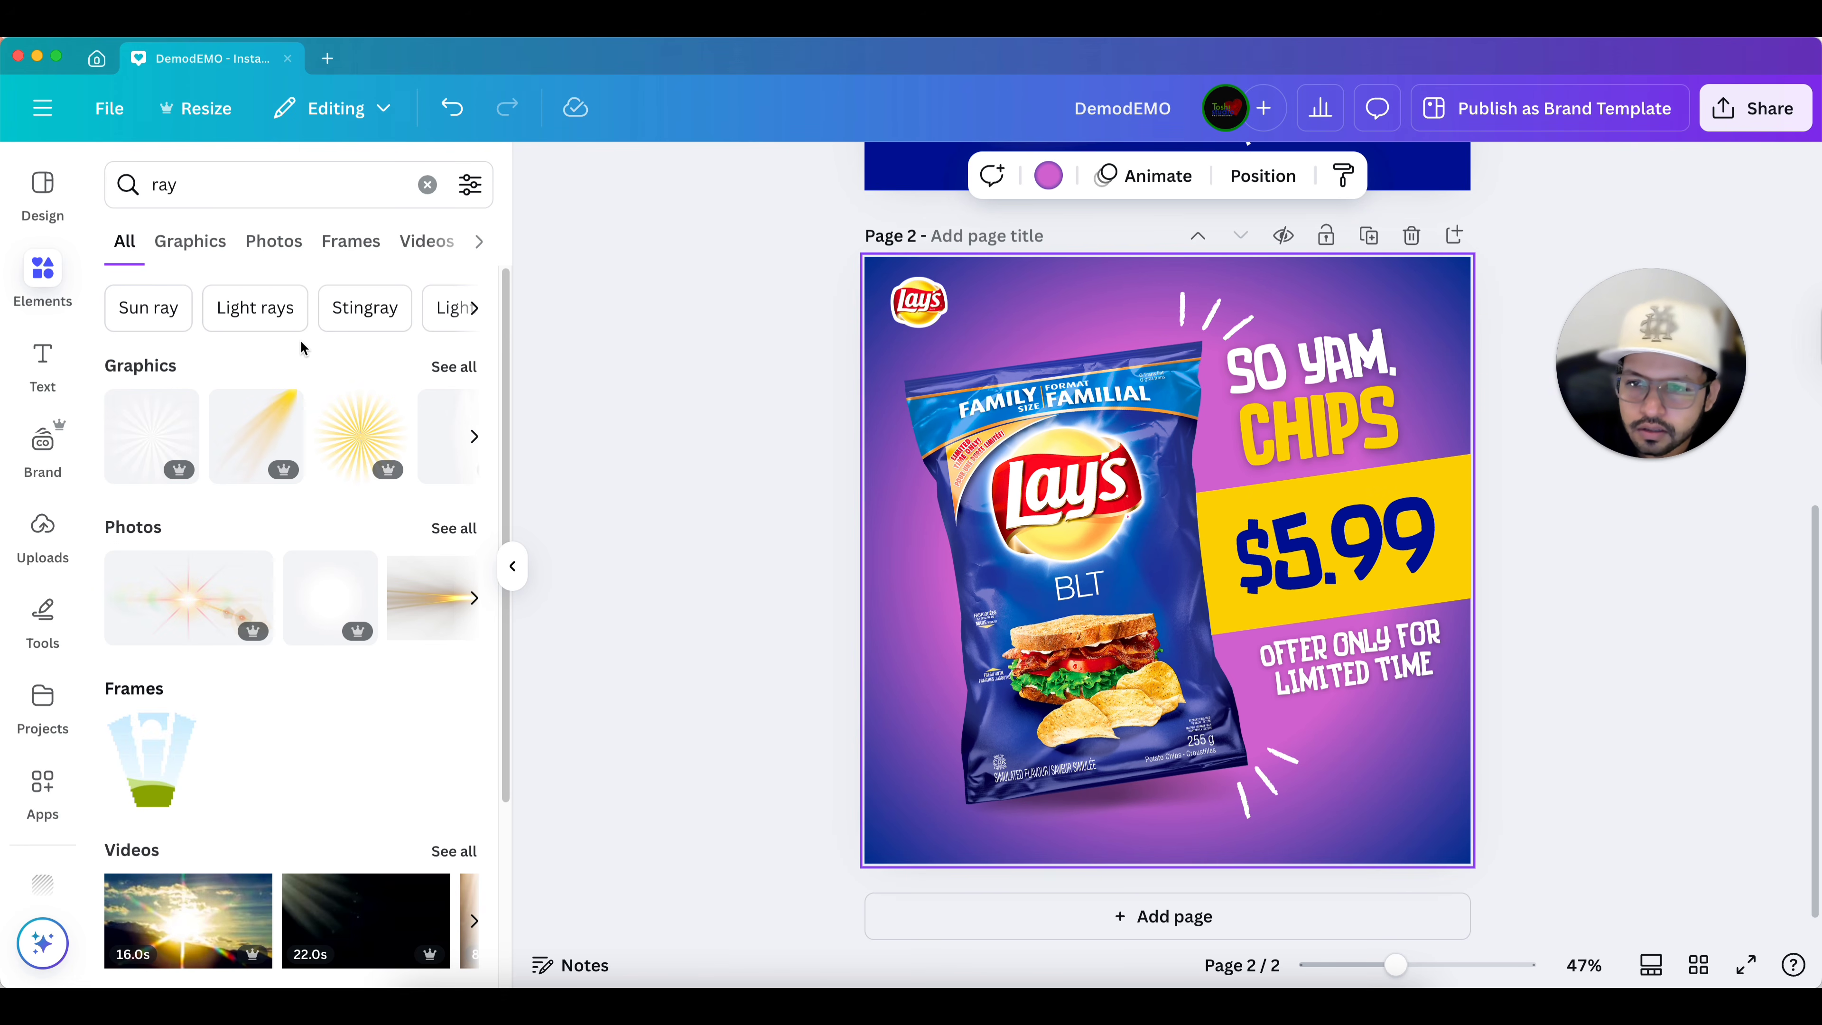
{"action": "left_click", "coordinate": [443, 366]}
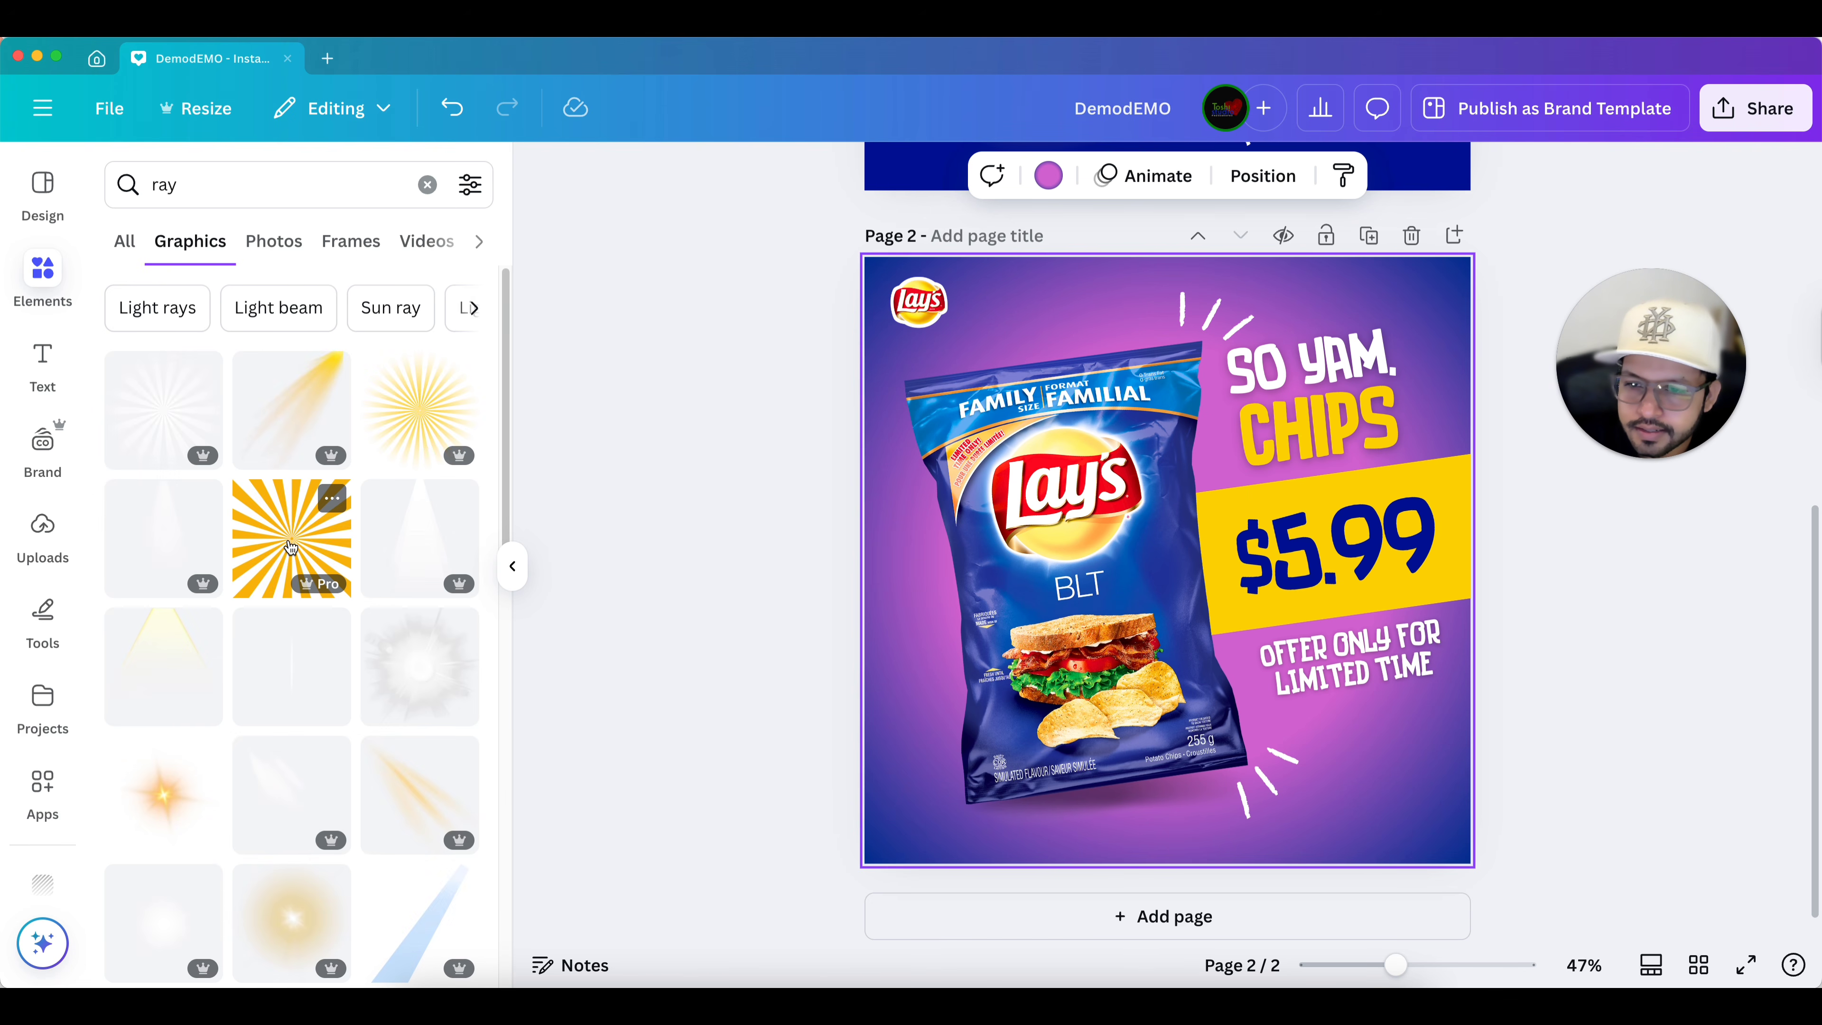
{"action": "left_click", "coordinate": [310, 539]}
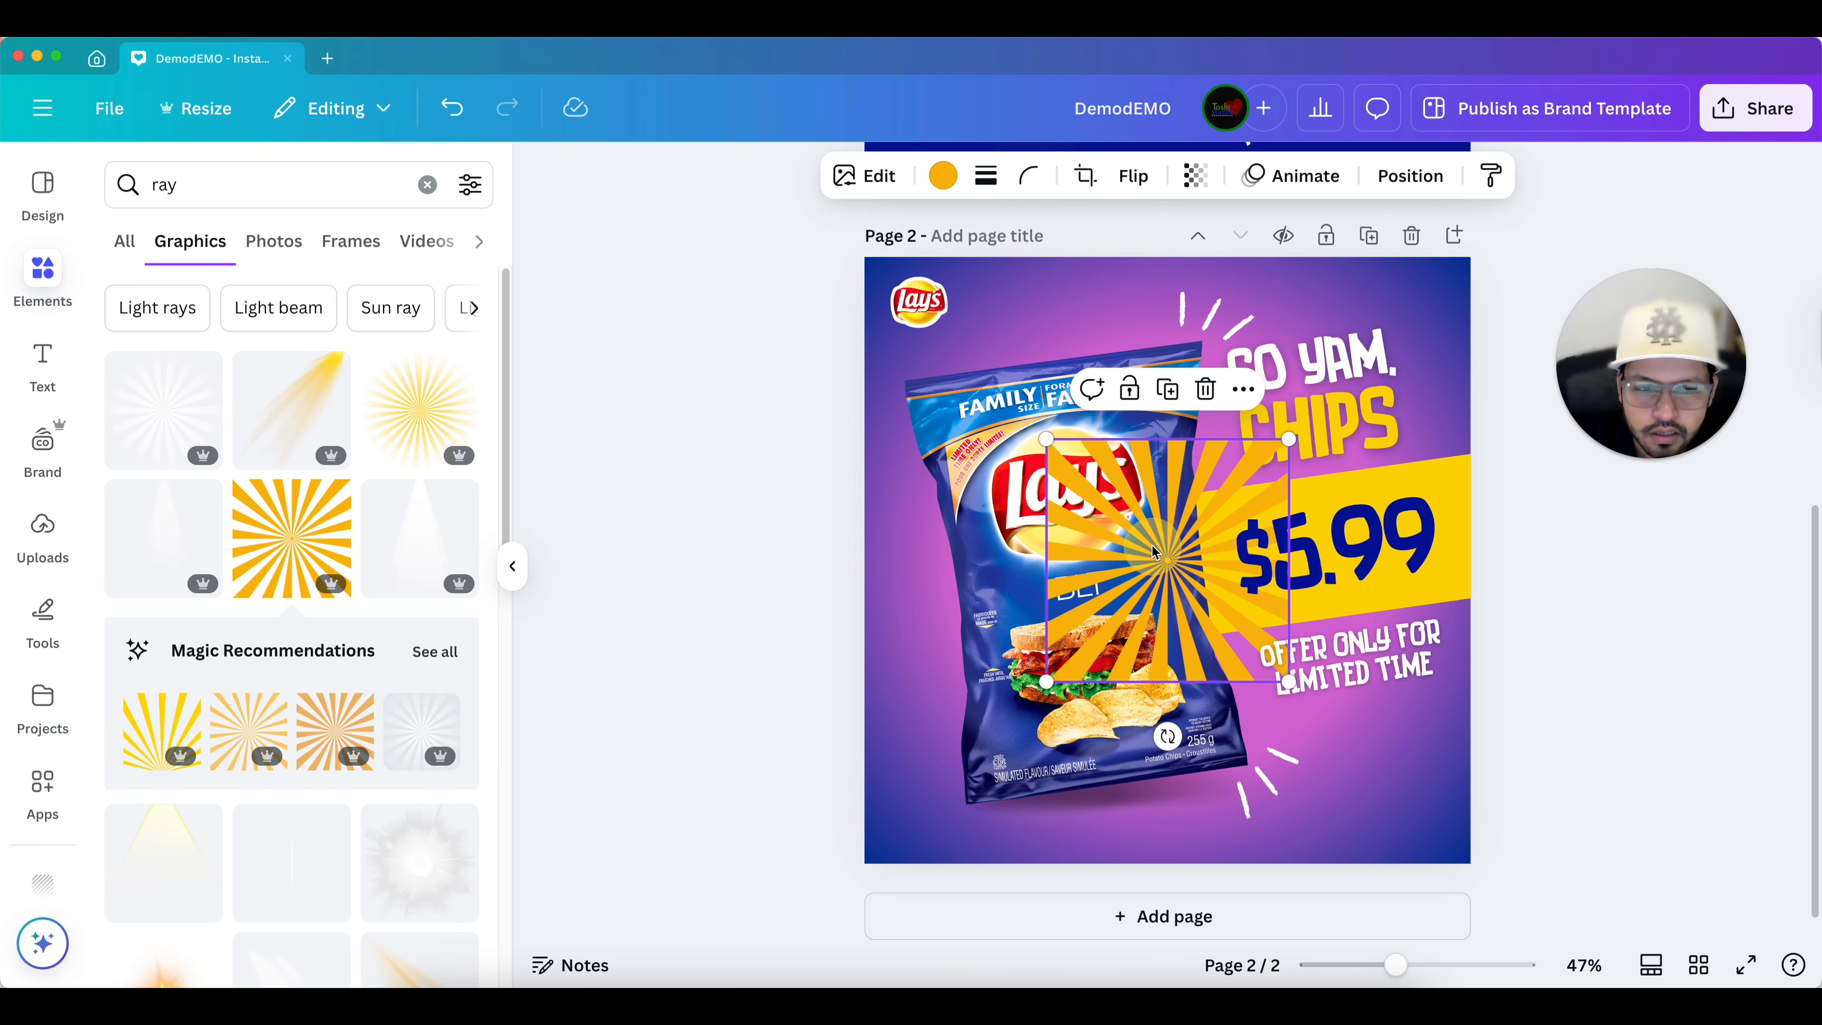
Resize the sunburst graphic to cover the whole page at 1080 × 1080 px and send it to the back.
{"action": "left_click_drag", "start_coordinate": [1157, 552], "coordinate": [974, 367]}
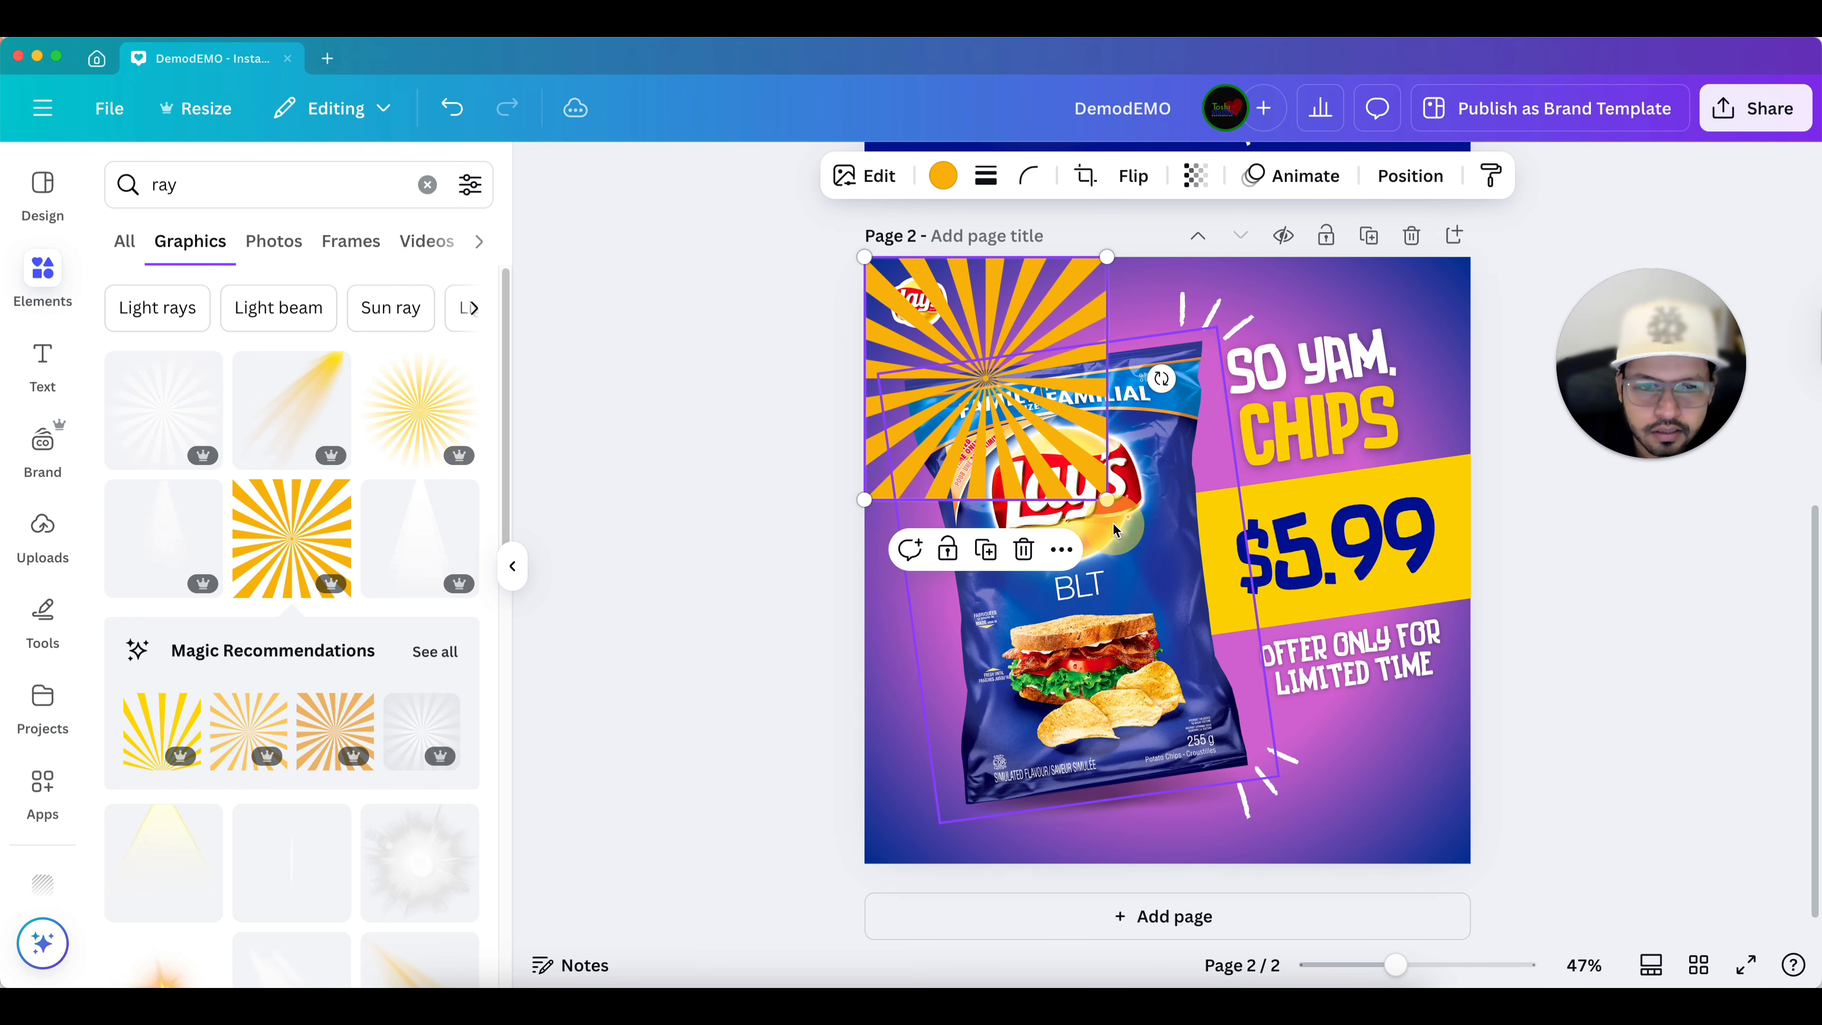
{"action": "left_click_drag", "start_coordinate": [1107, 498], "coordinate": [1505, 818]}
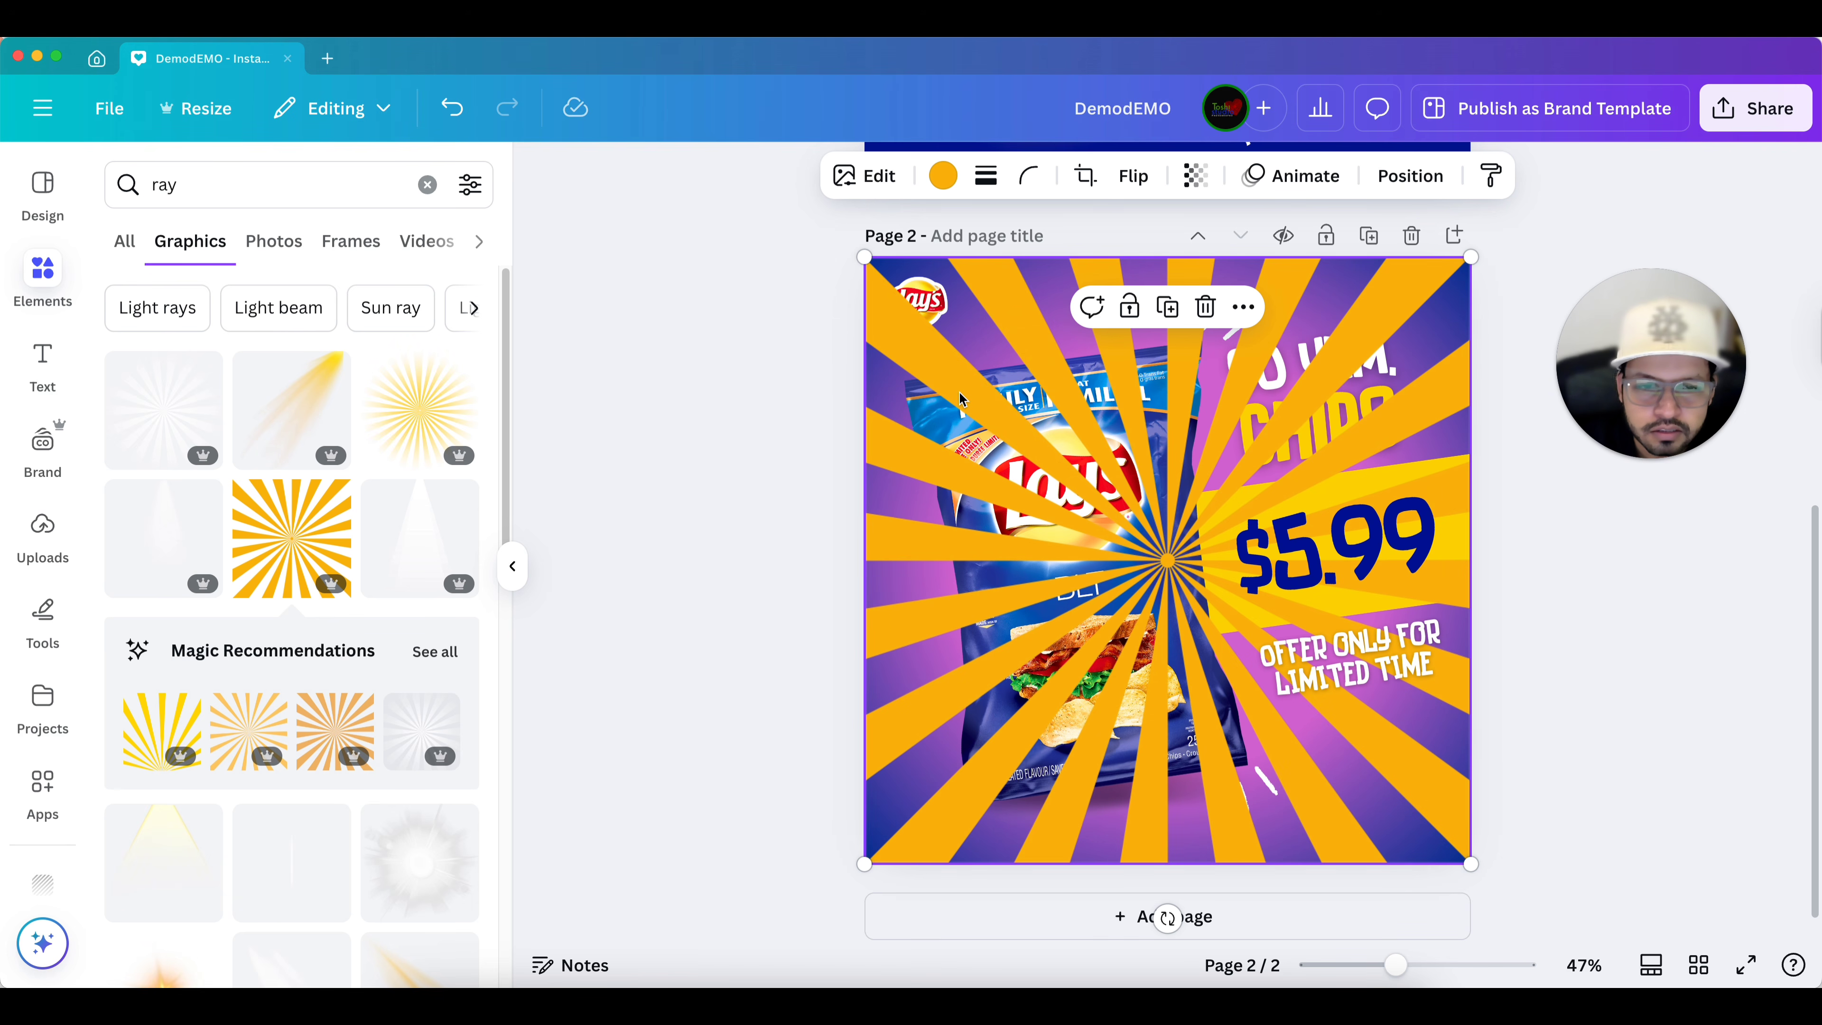
{"action": "left_click", "coordinate": [1409, 176]}
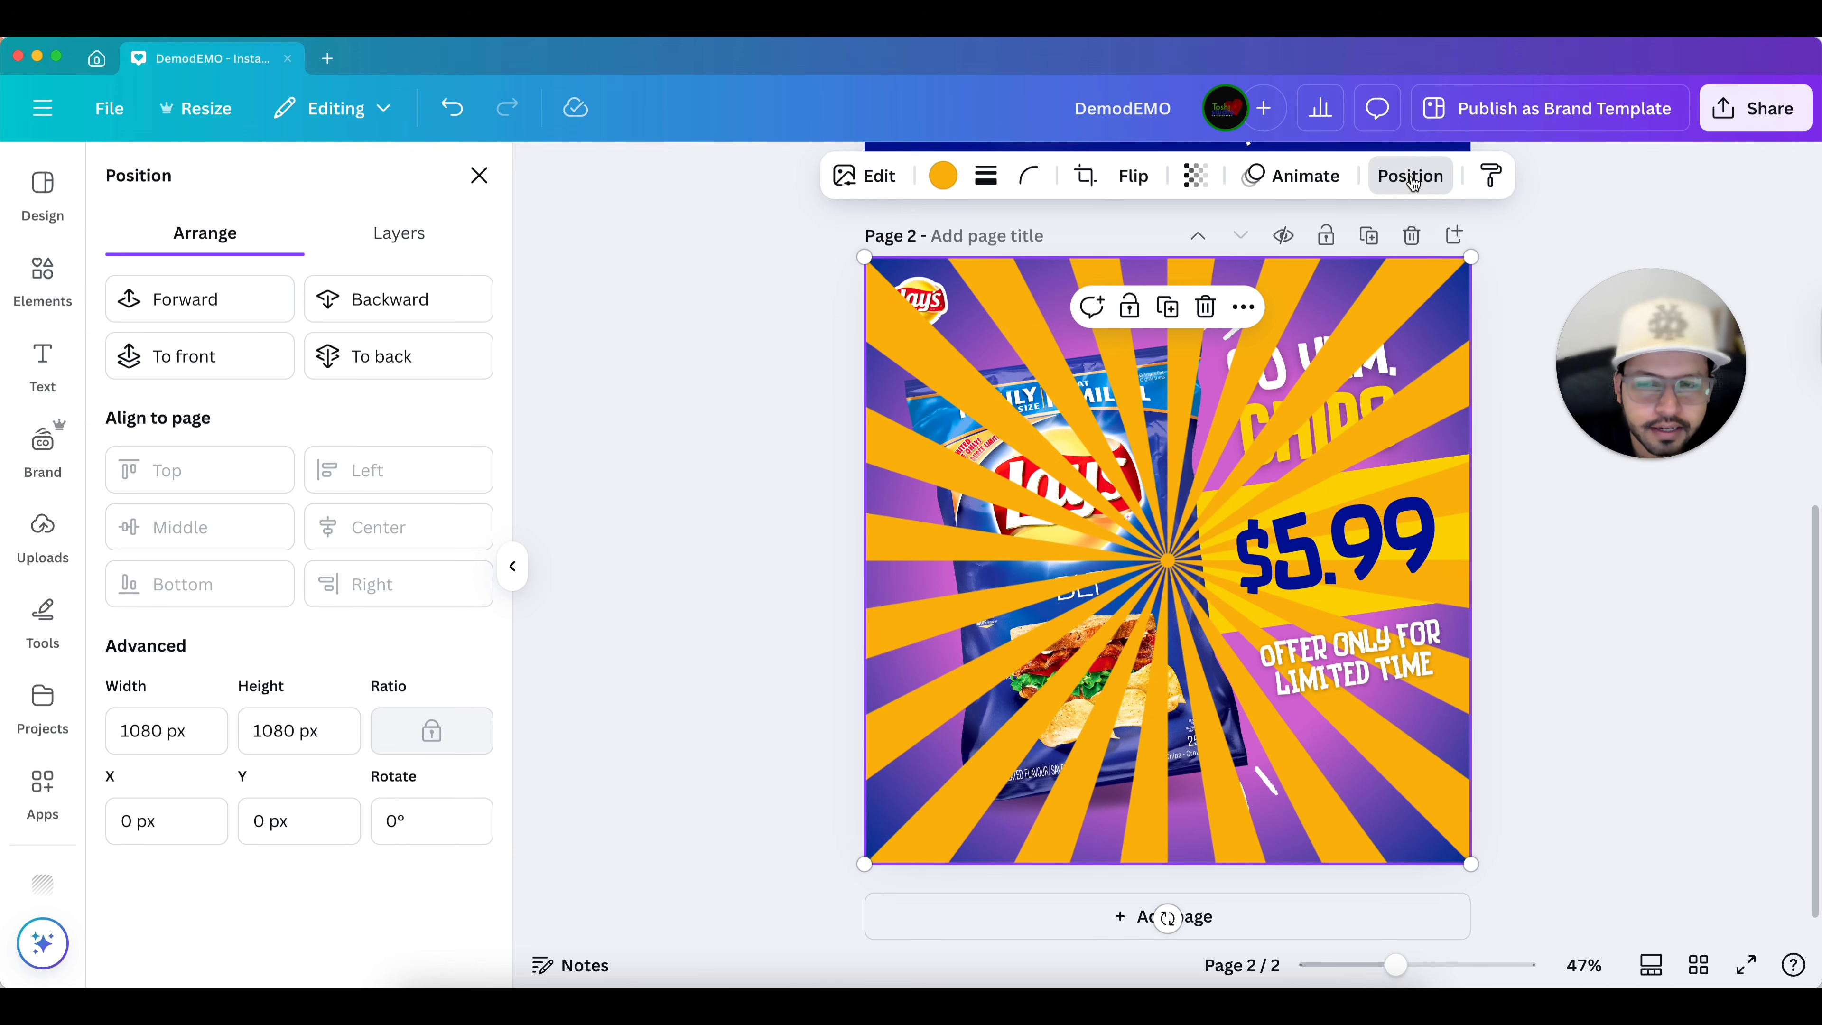
{"action": "left_click", "coordinate": [407, 372]}
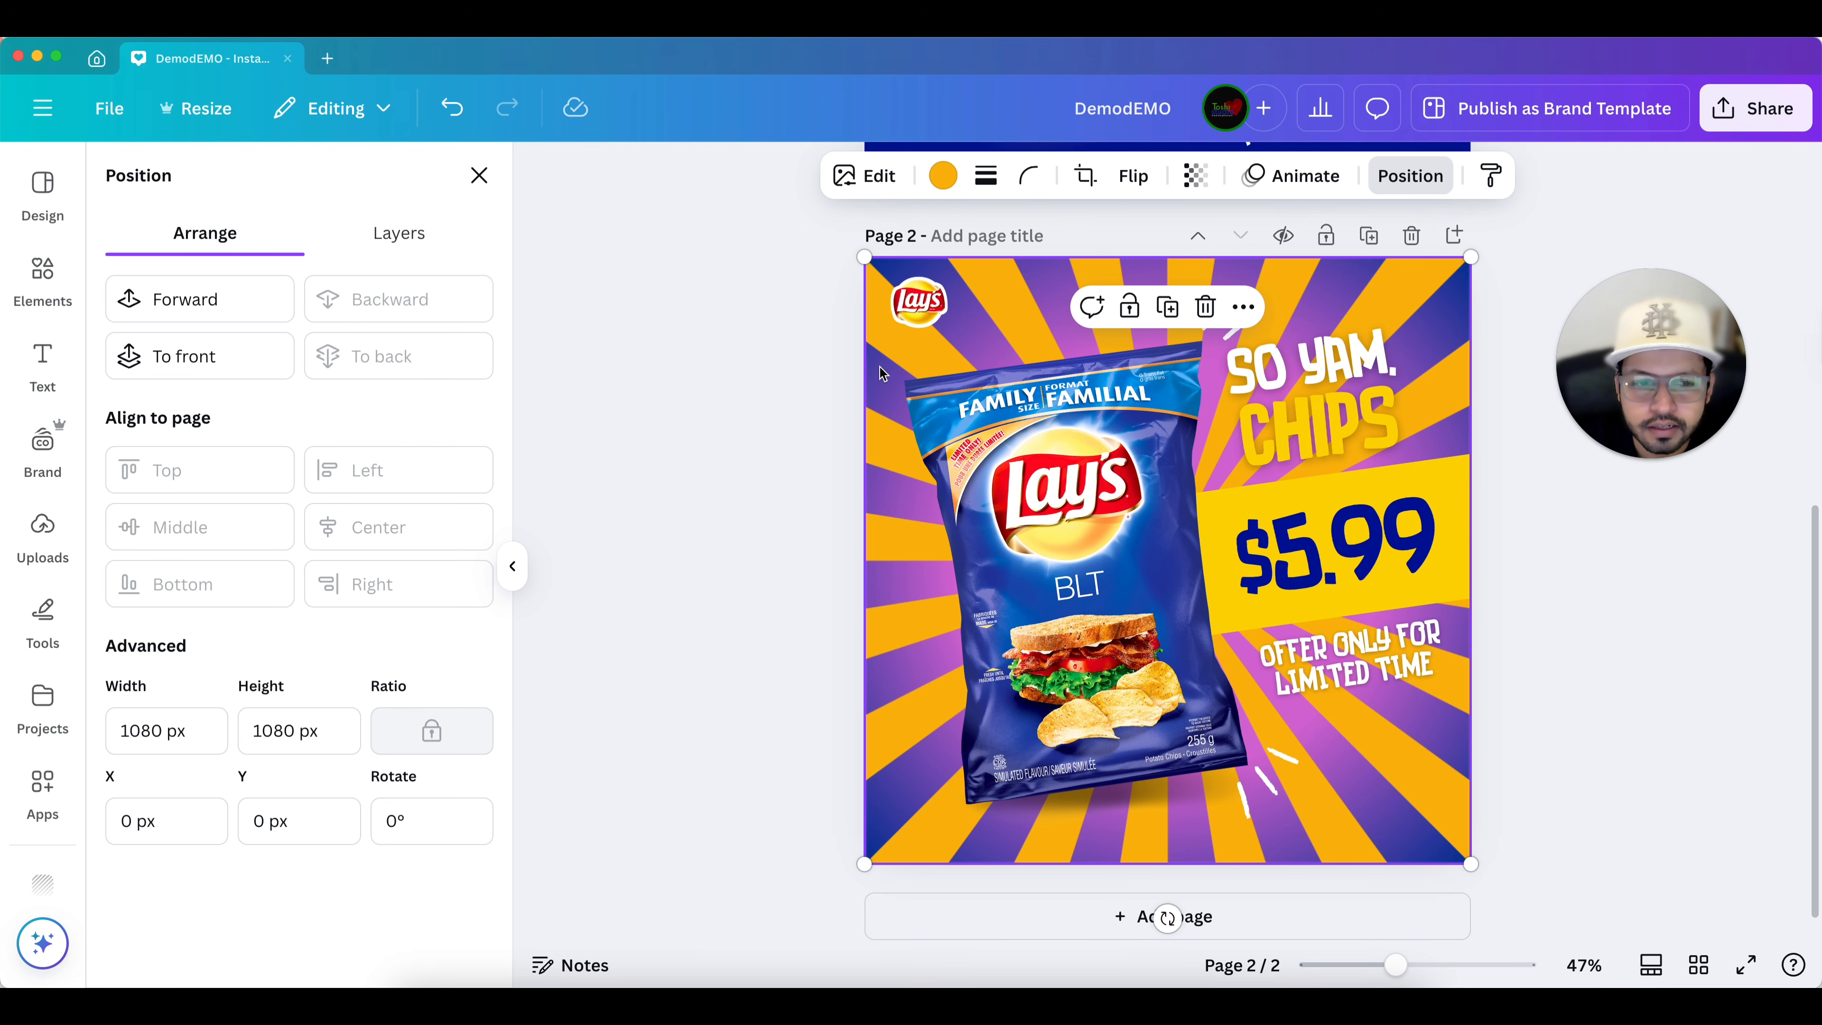
Recolor the sunburst graphic to the dark blue #00108d from the document colors.
{"action": "scroll", "coordinate": [883, 373], "scroll_direction": "up", "scroll_amount": 1}
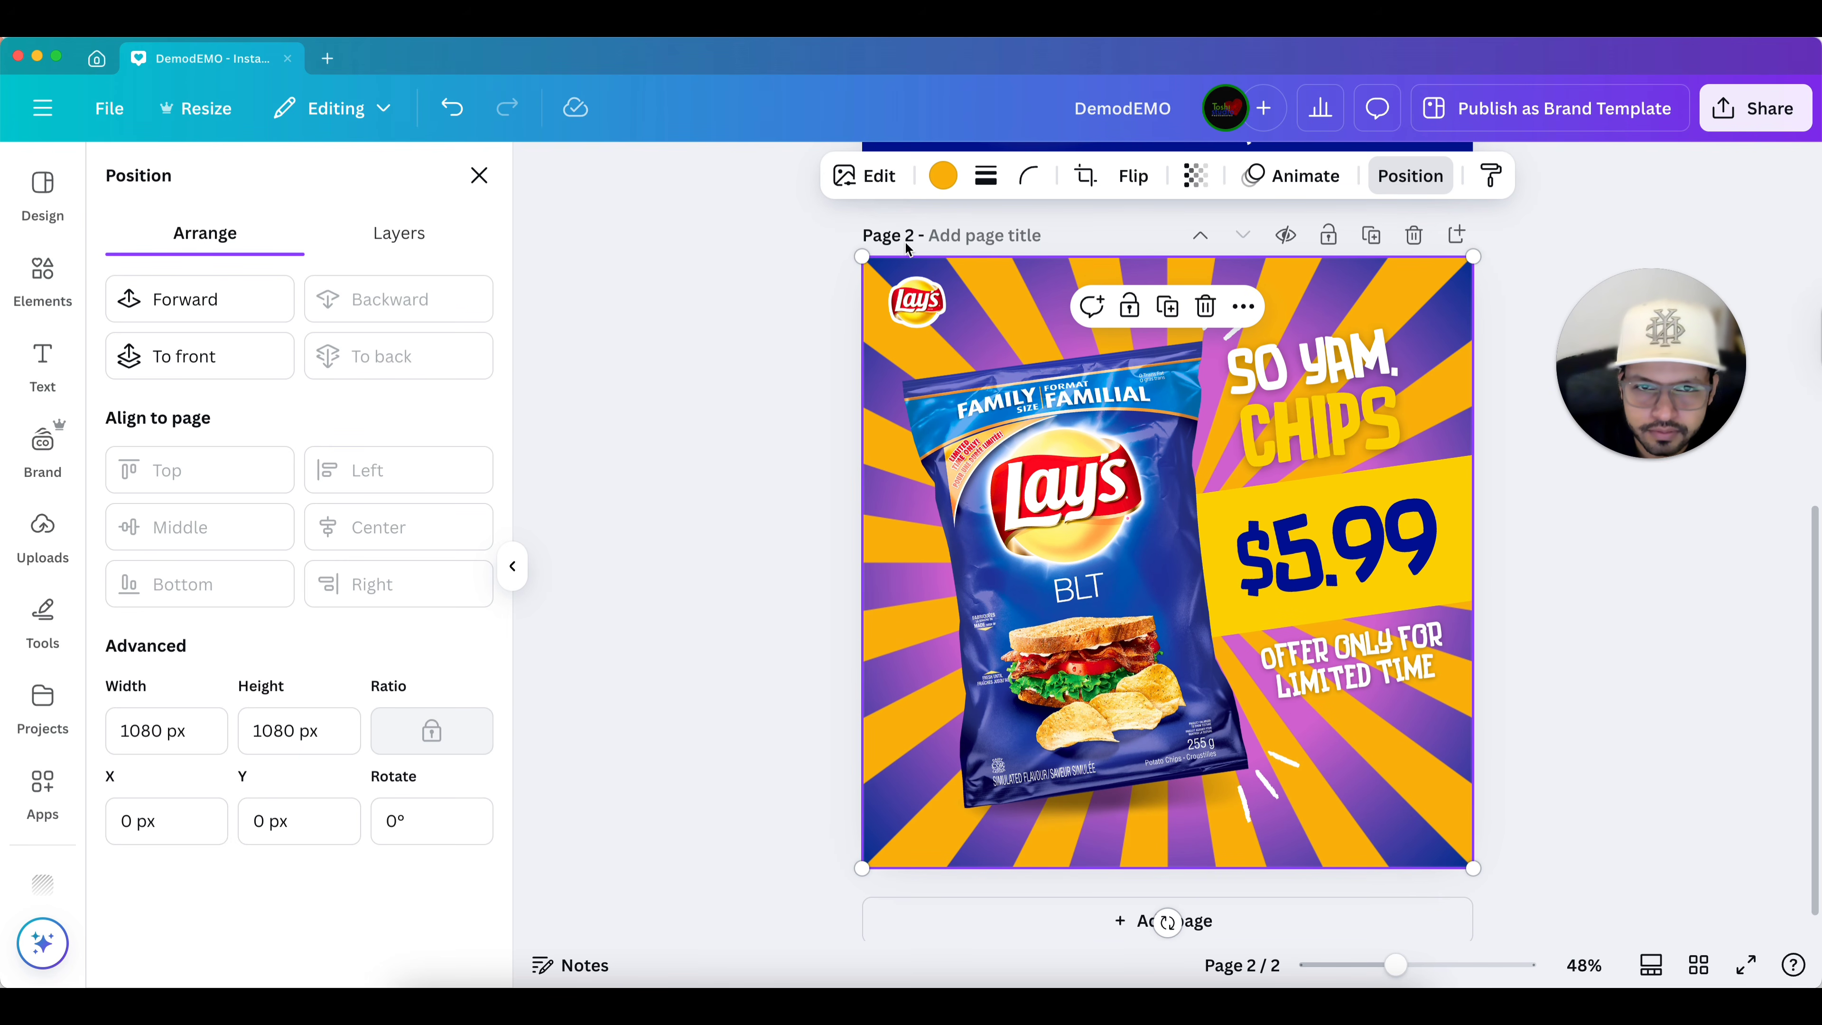
{"action": "left_click", "coordinate": [942, 175]}
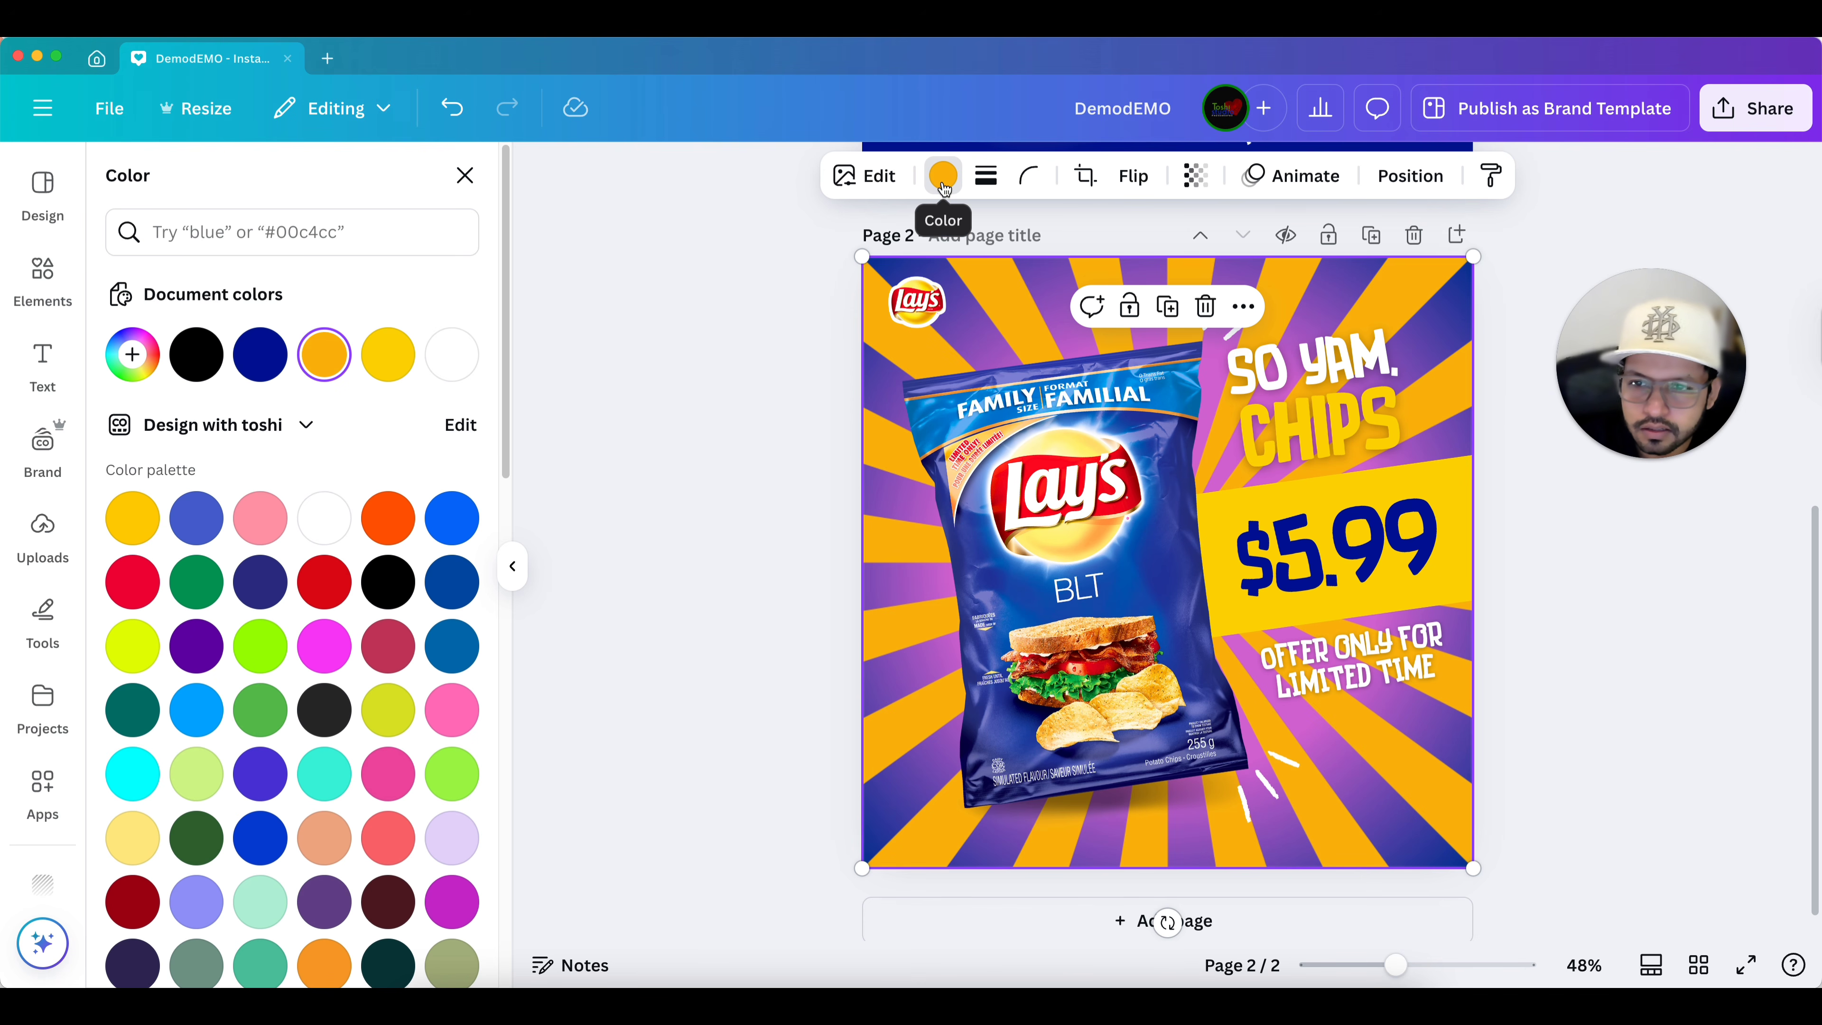
{"action": "left_click", "coordinate": [261, 354]}
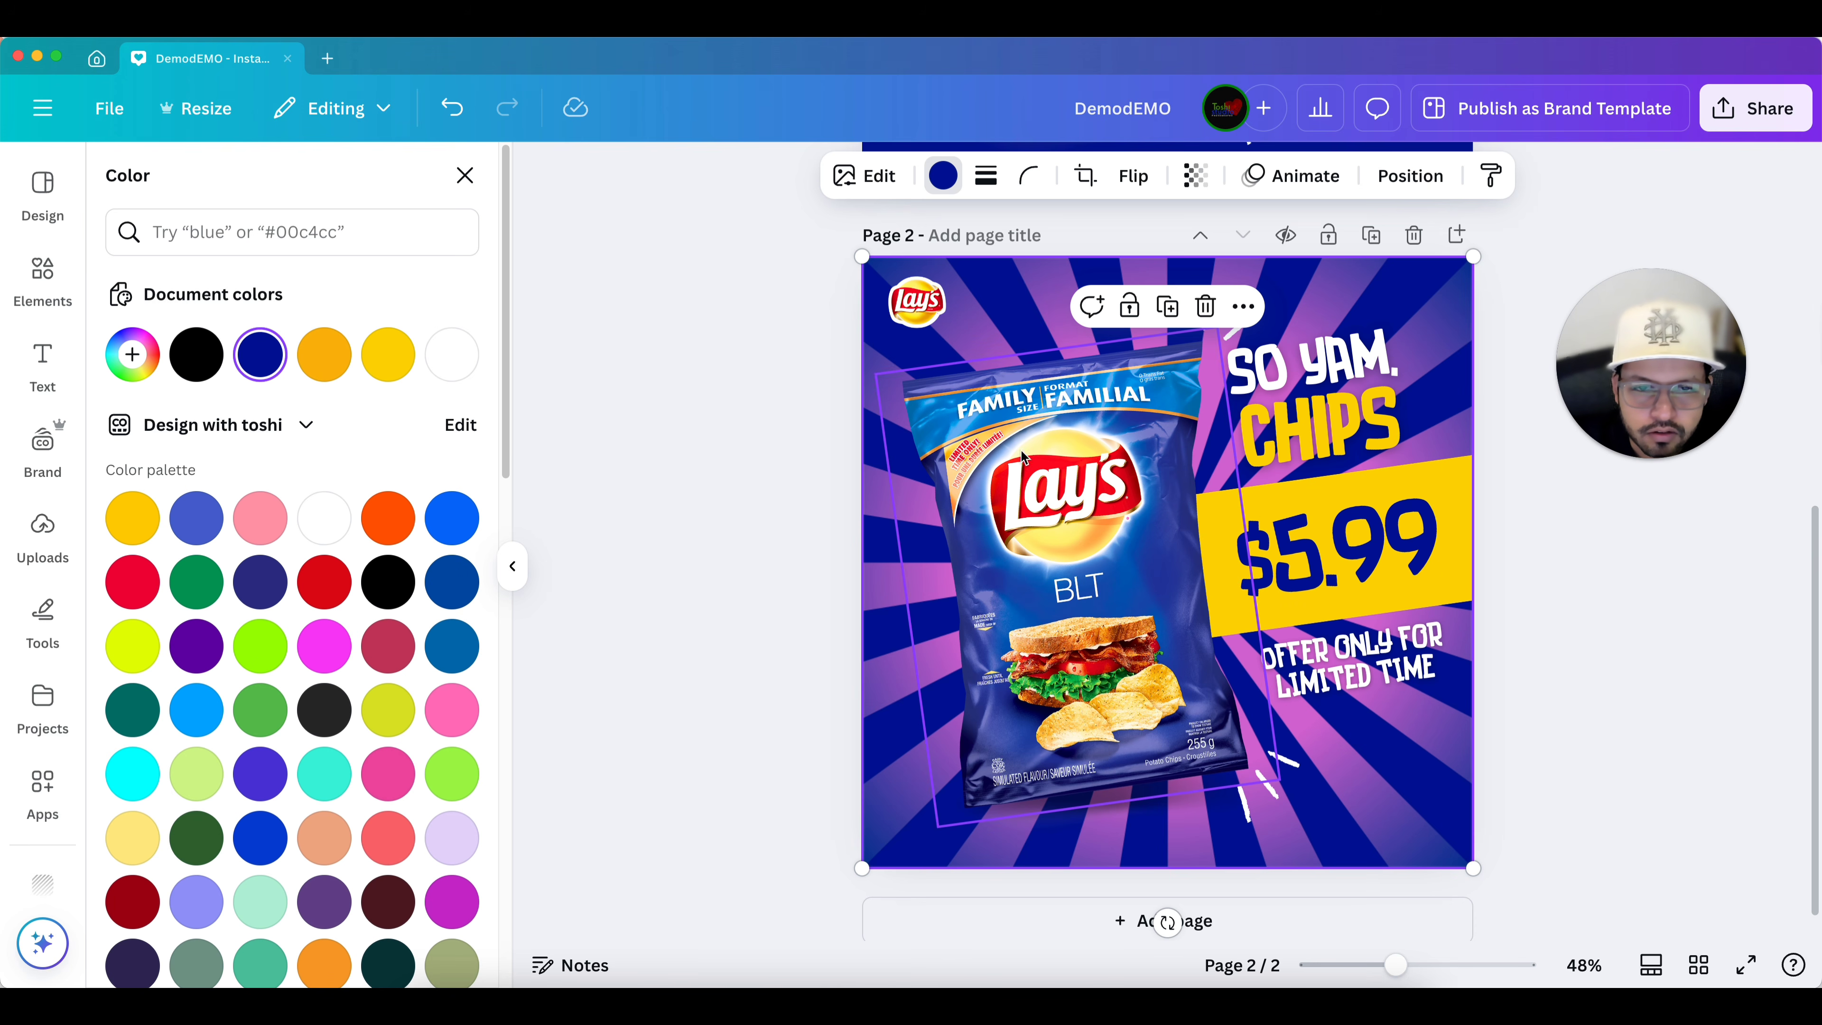
Set the sunburst graphic's transparency to 15, then deselect it and close the side panel.
{"action": "left_click", "coordinate": [1204, 191]}
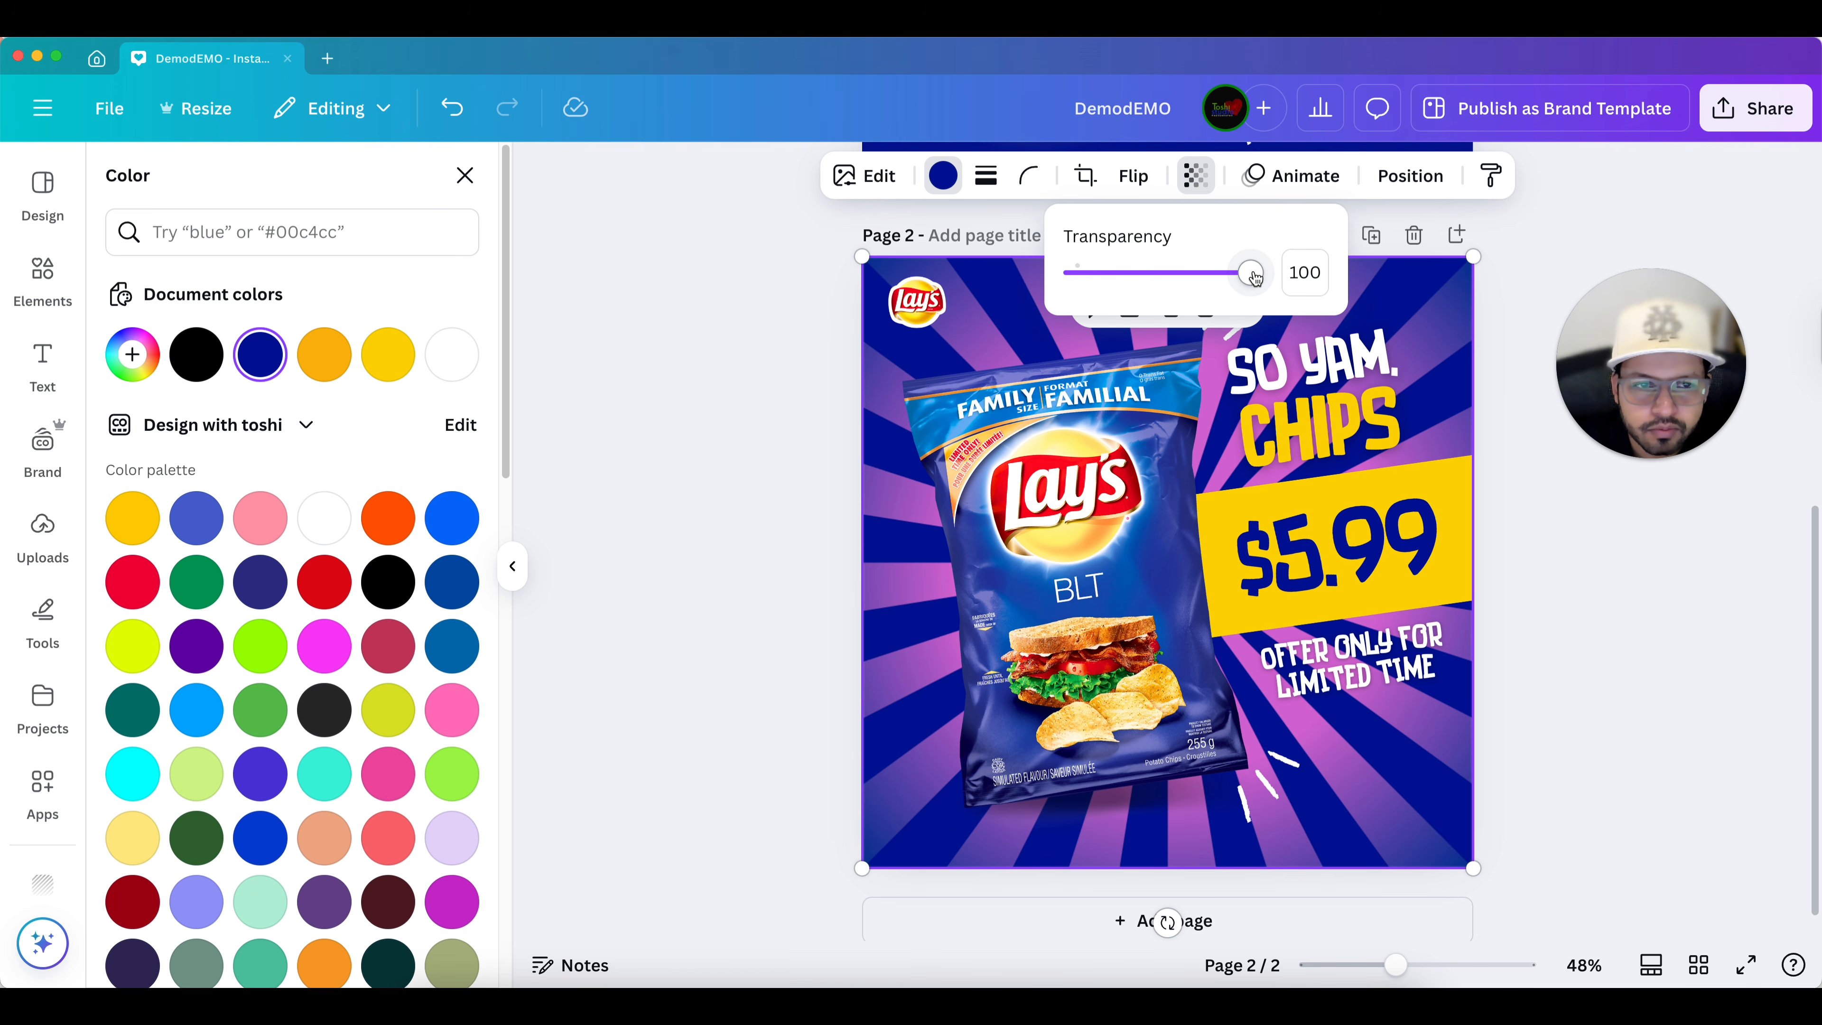
{"action": "left_click_drag", "start_coordinate": [1255, 278], "coordinate": [1096, 288]}
{"action": "scroll", "coordinate": [1133, 314], "scroll_direction": "up", "scroll_amount": 2}
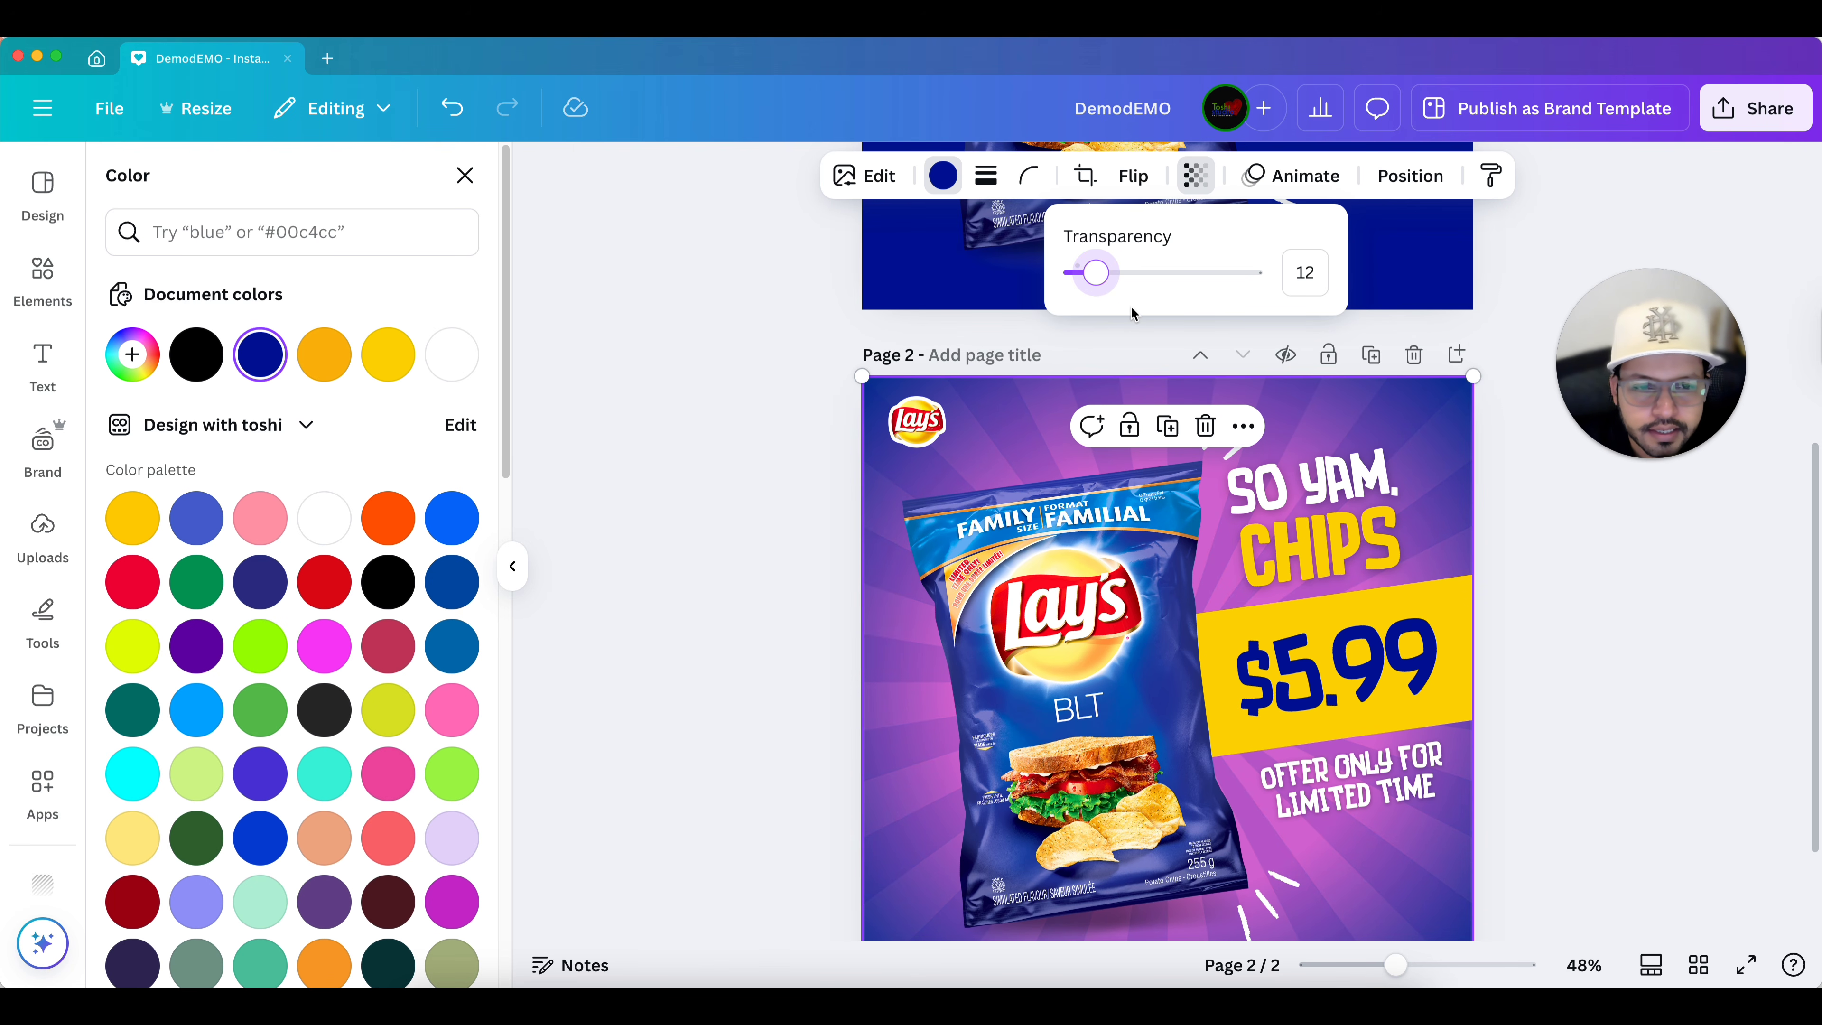
{"action": "scroll", "coordinate": [1108, 298], "scroll_direction": "down", "scroll_amount": 1}
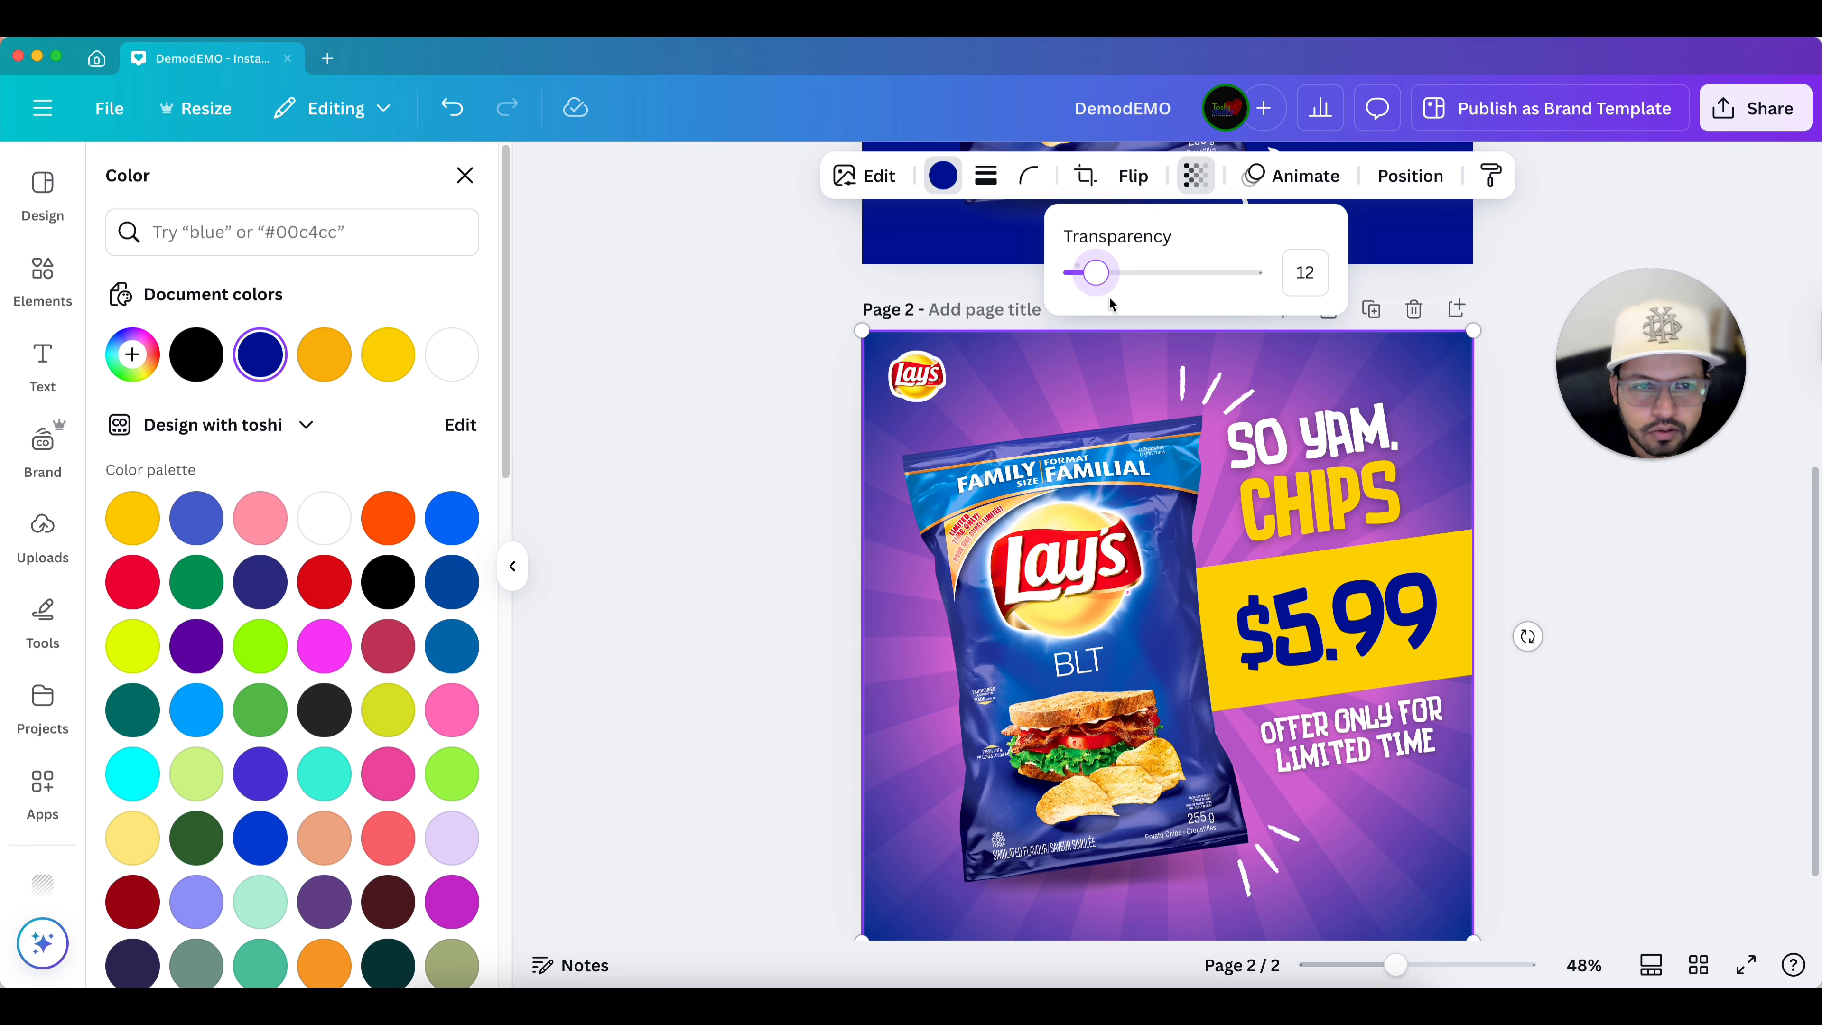
{"action": "left_click_drag", "start_coordinate": [1096, 279], "coordinate": [1102, 279]}
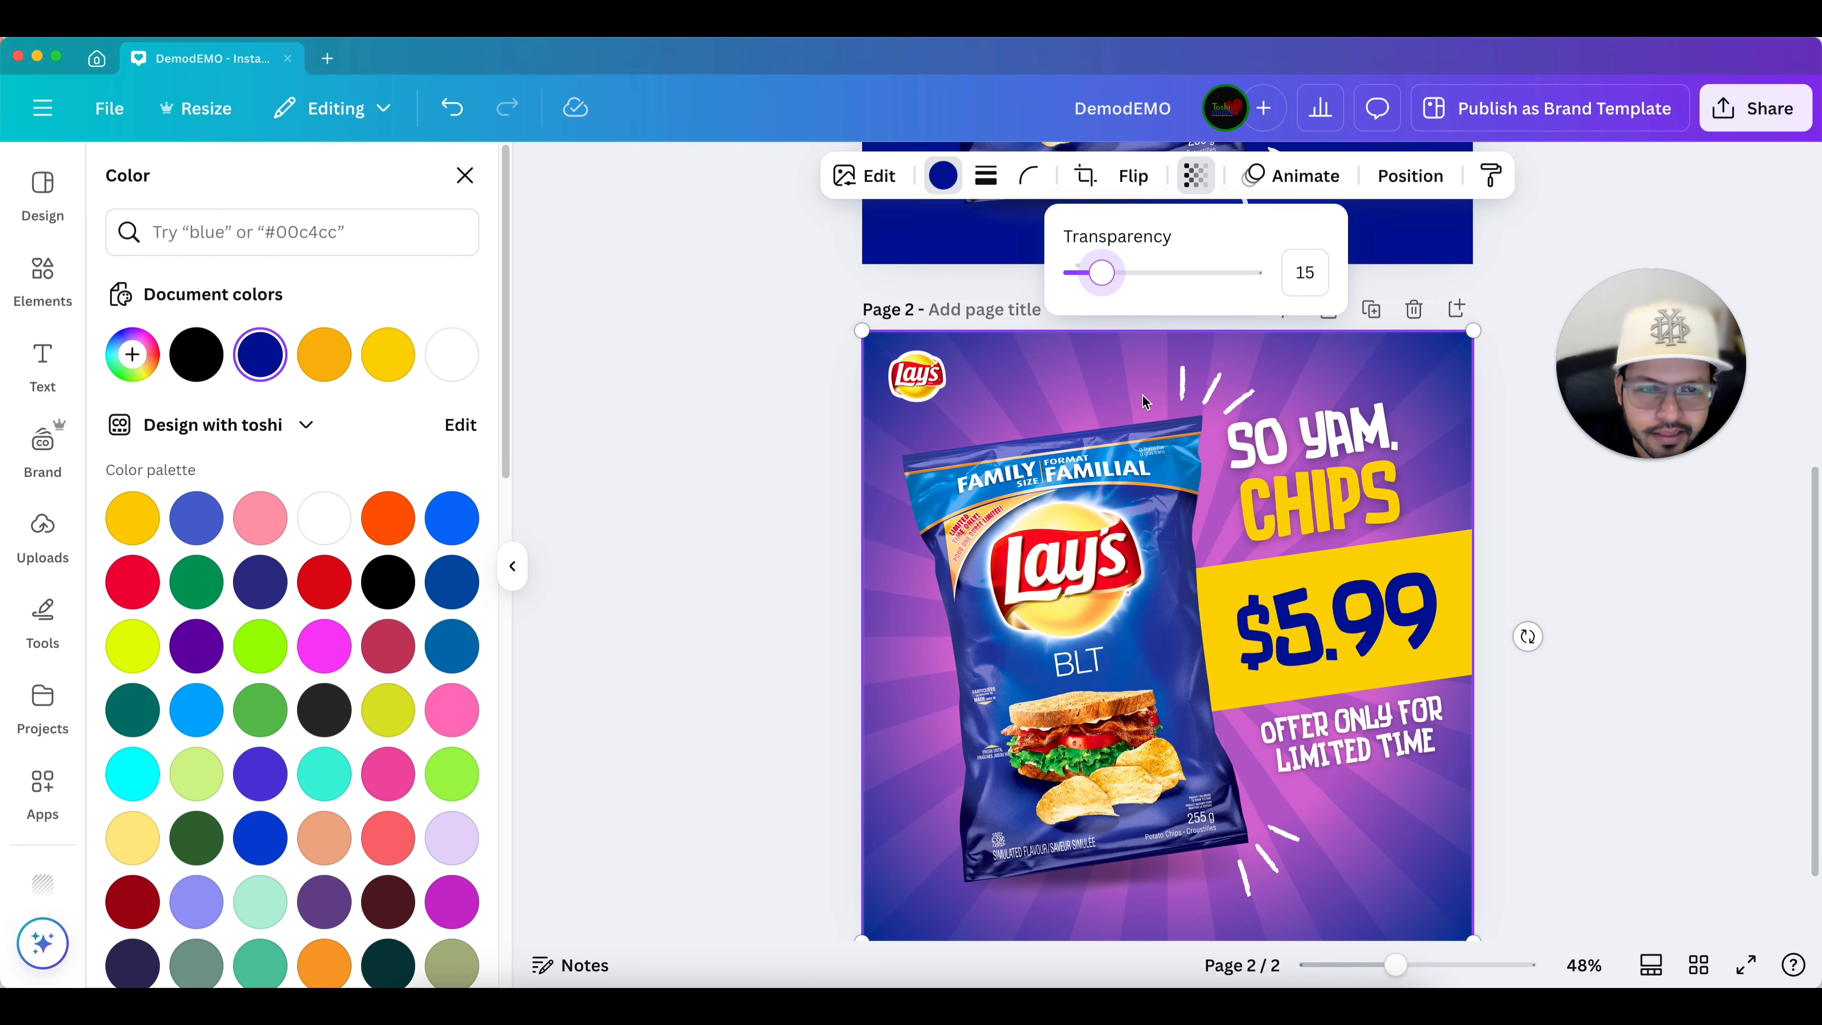
{"action": "mouse_move", "coordinate": [1101, 279]}
{"action": "left_mouse_down"}
{"action": "mouse_move", "coordinate": [1120, 278]}
{"action": "mouse_move", "coordinate": [1103, 285]}
{"action": "left_mouse_up"}
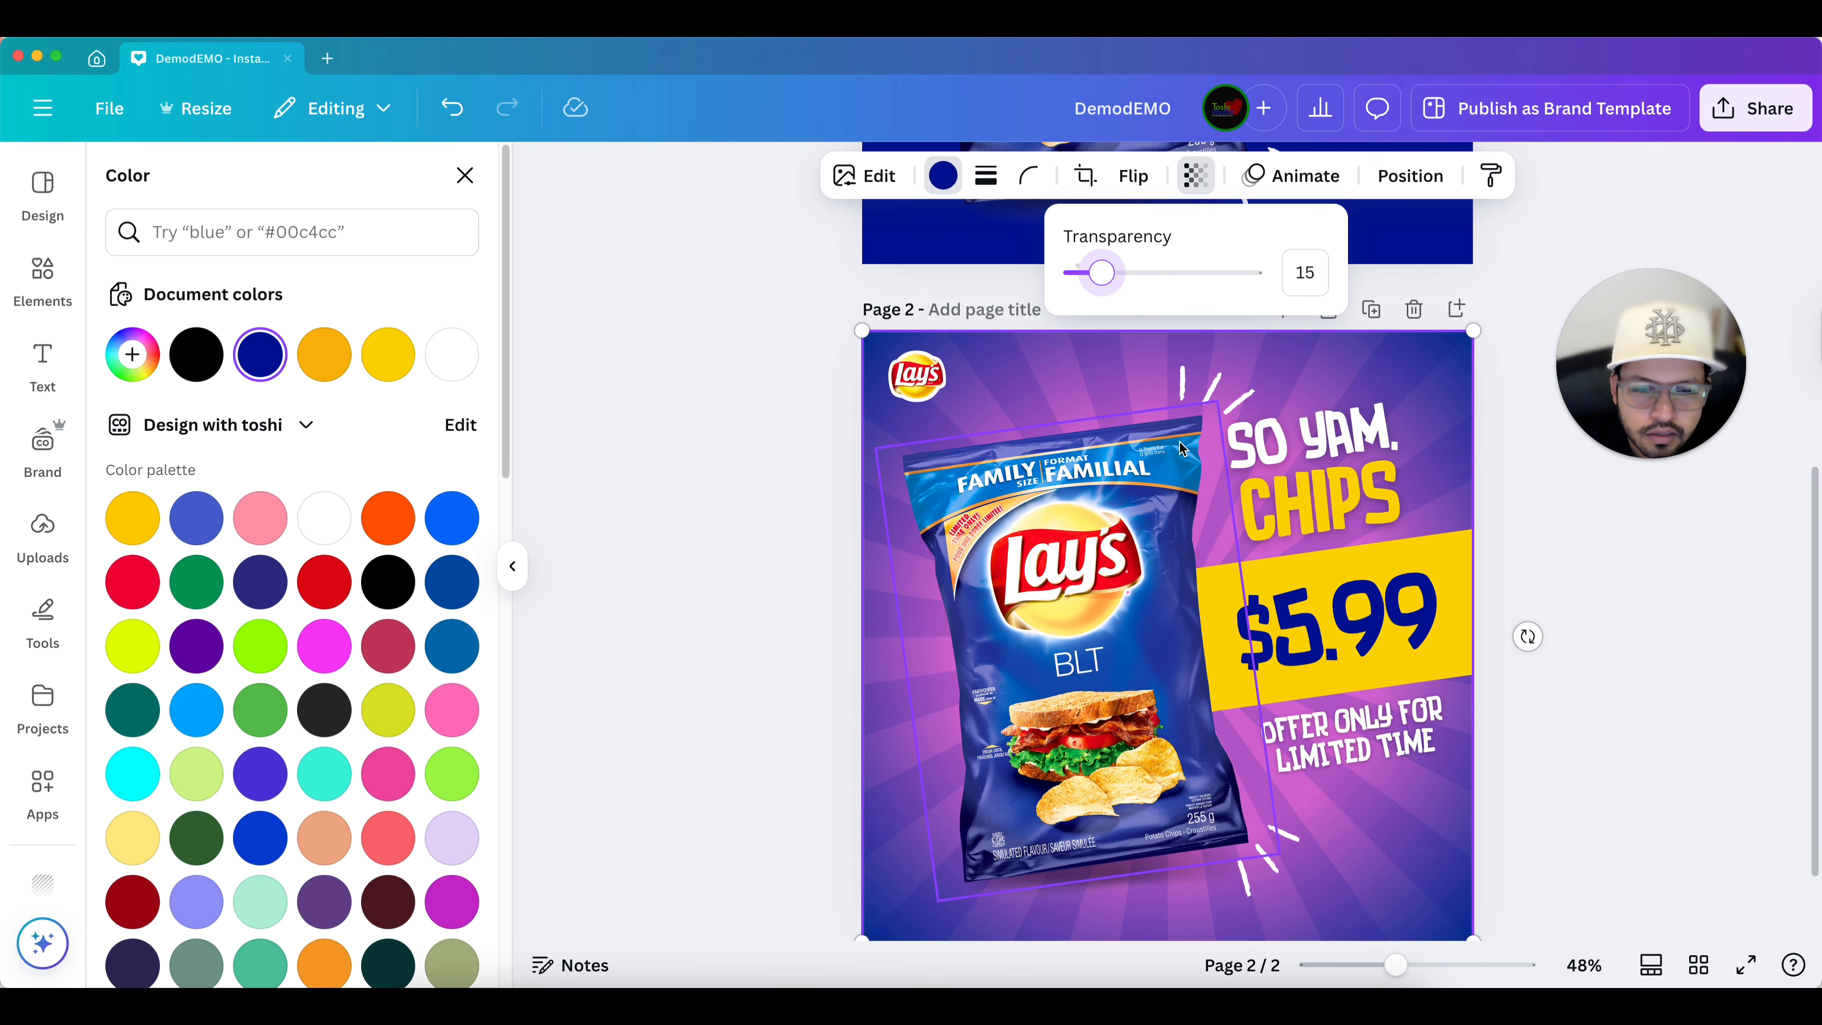
{"action": "scroll", "coordinate": [1186, 450], "scroll_direction": "down", "scroll_amount": 2}
{"action": "left_click", "coordinate": [1485, 498]}
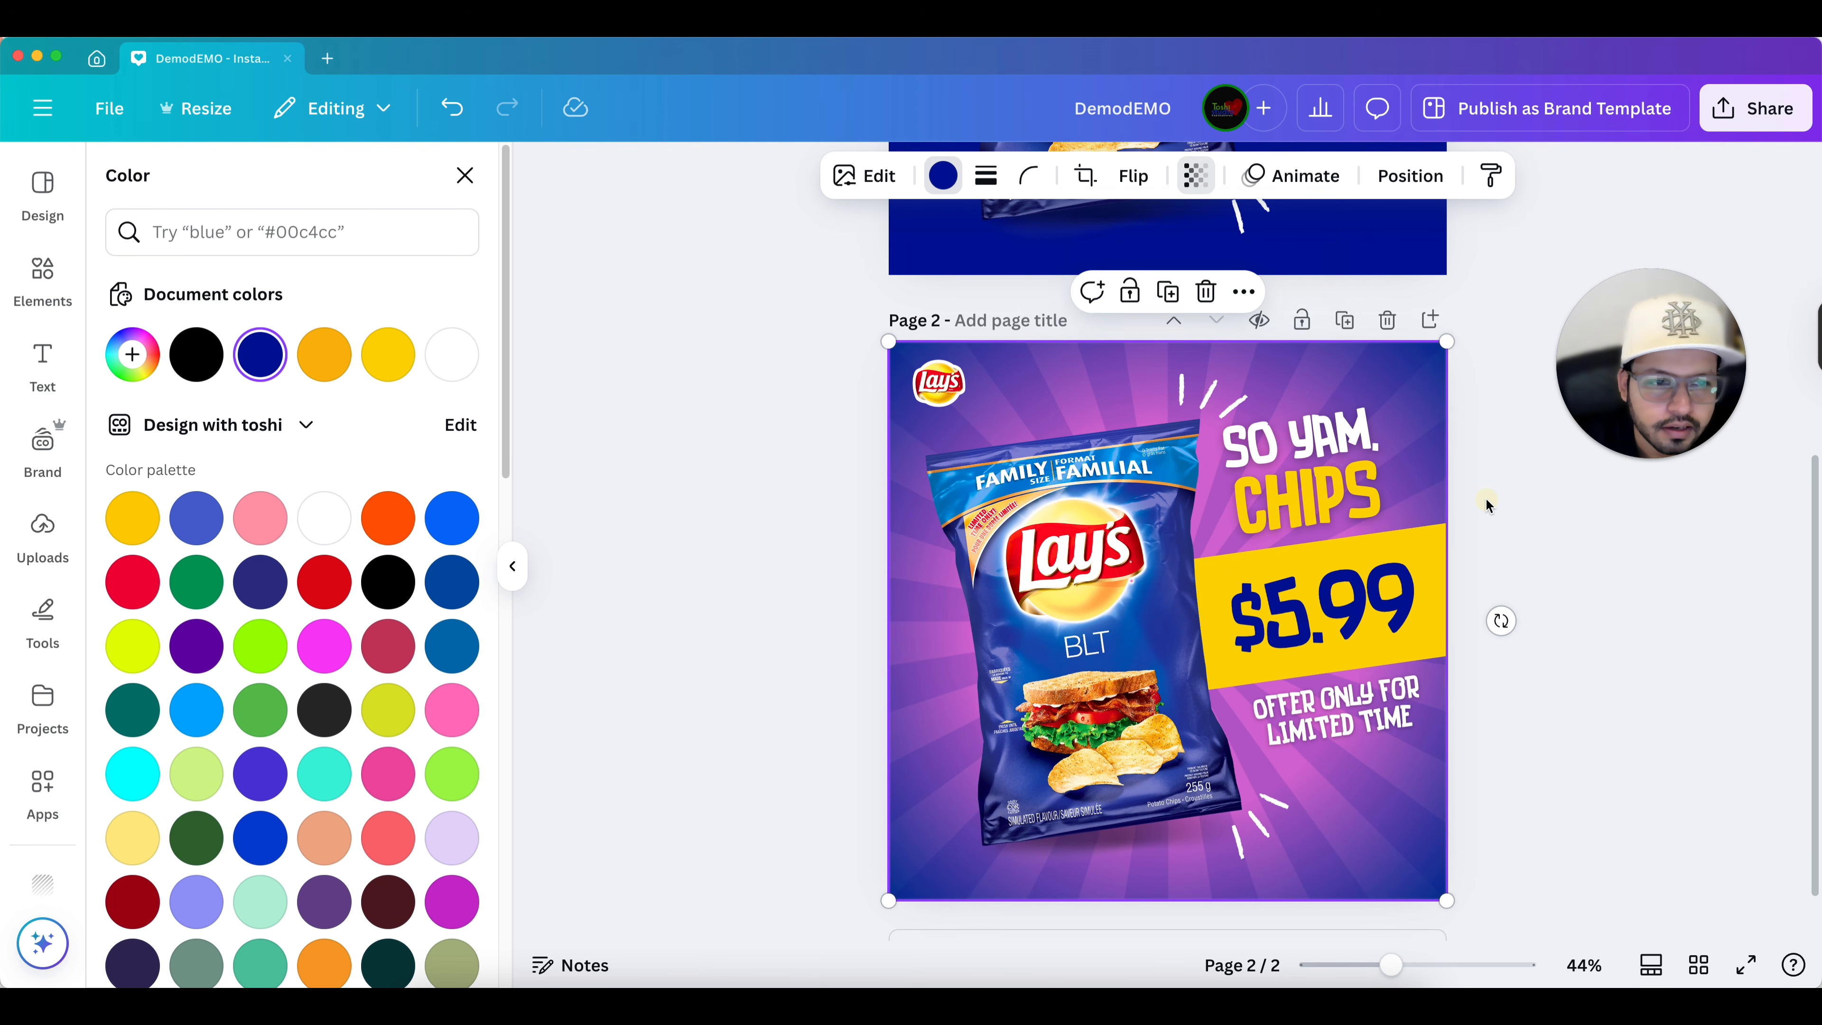
{"action": "left_click", "coordinate": [1487, 495]}
{"action": "left_click", "coordinate": [1489, 504]}
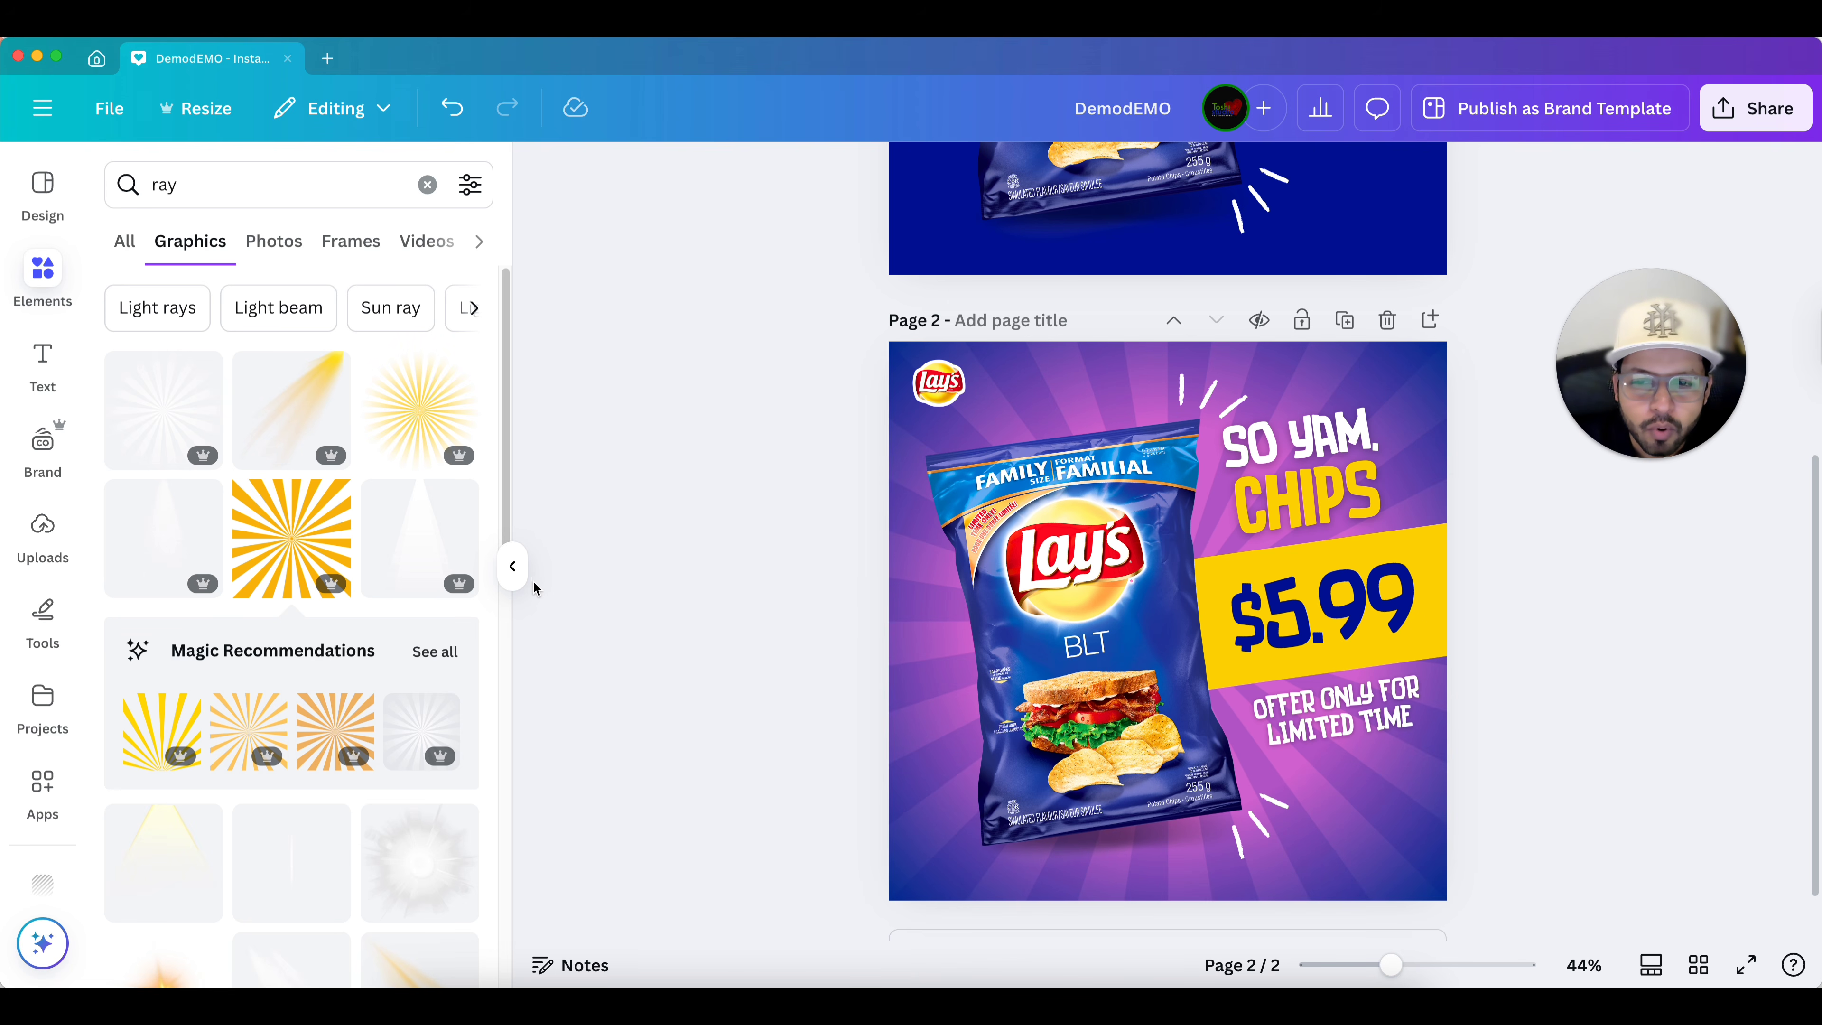
{"action": "left_click", "coordinate": [510, 572]}
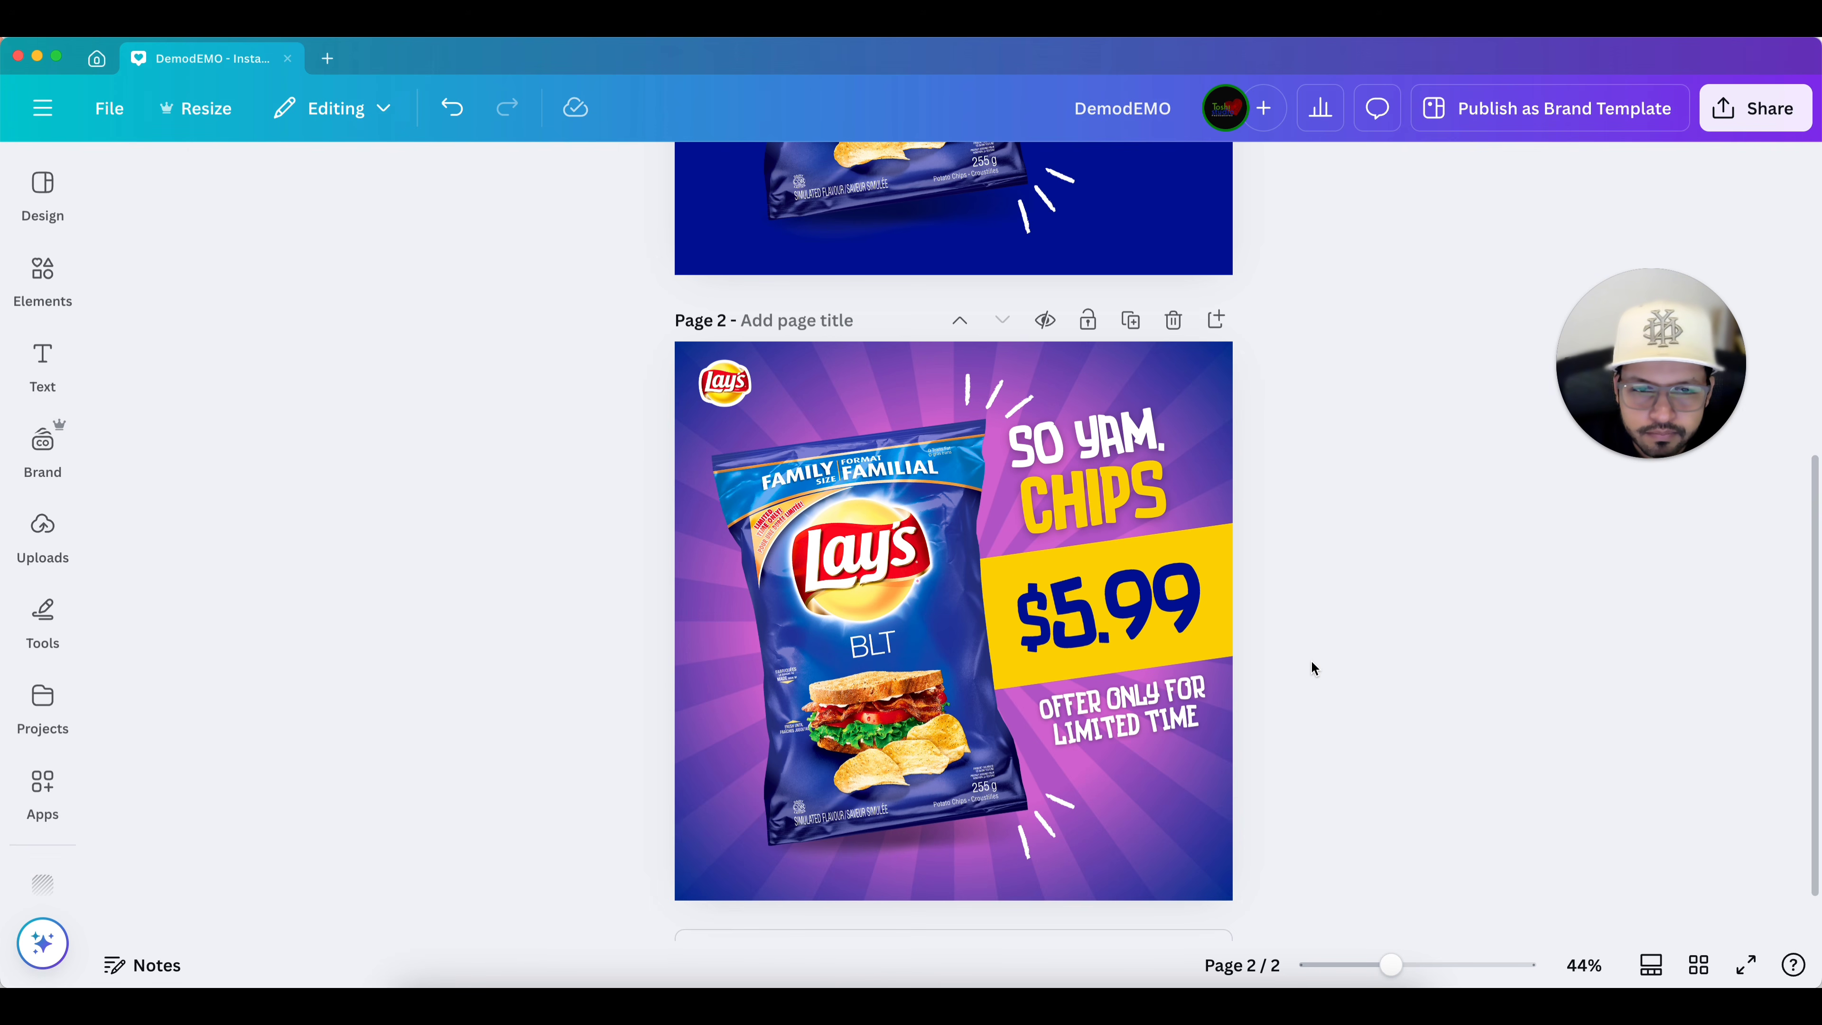
Compare the original page 1 design with the new page 2 variant.
{"action": "scroll", "coordinate": [1312, 668], "scroll_direction": "up", "scroll_amount": 8}
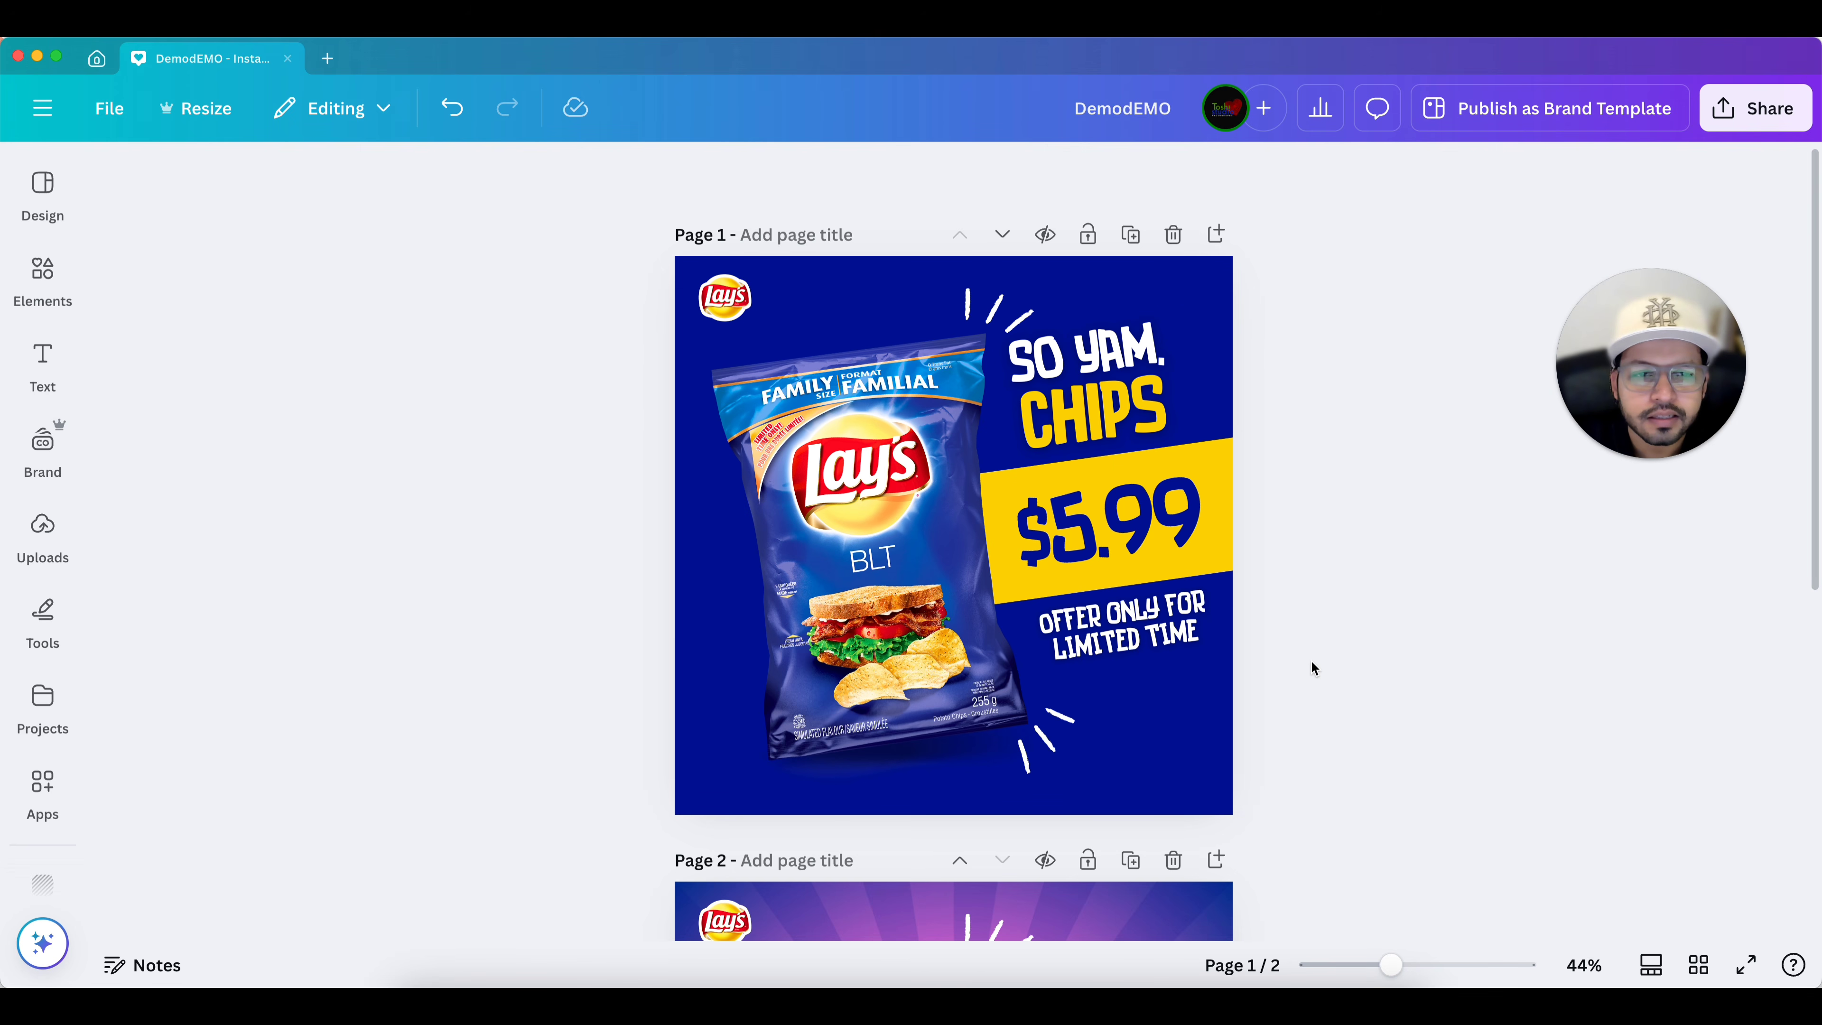
{"action": "scroll", "coordinate": [1312, 668], "scroll_direction": "down", "scroll_amount": 4}
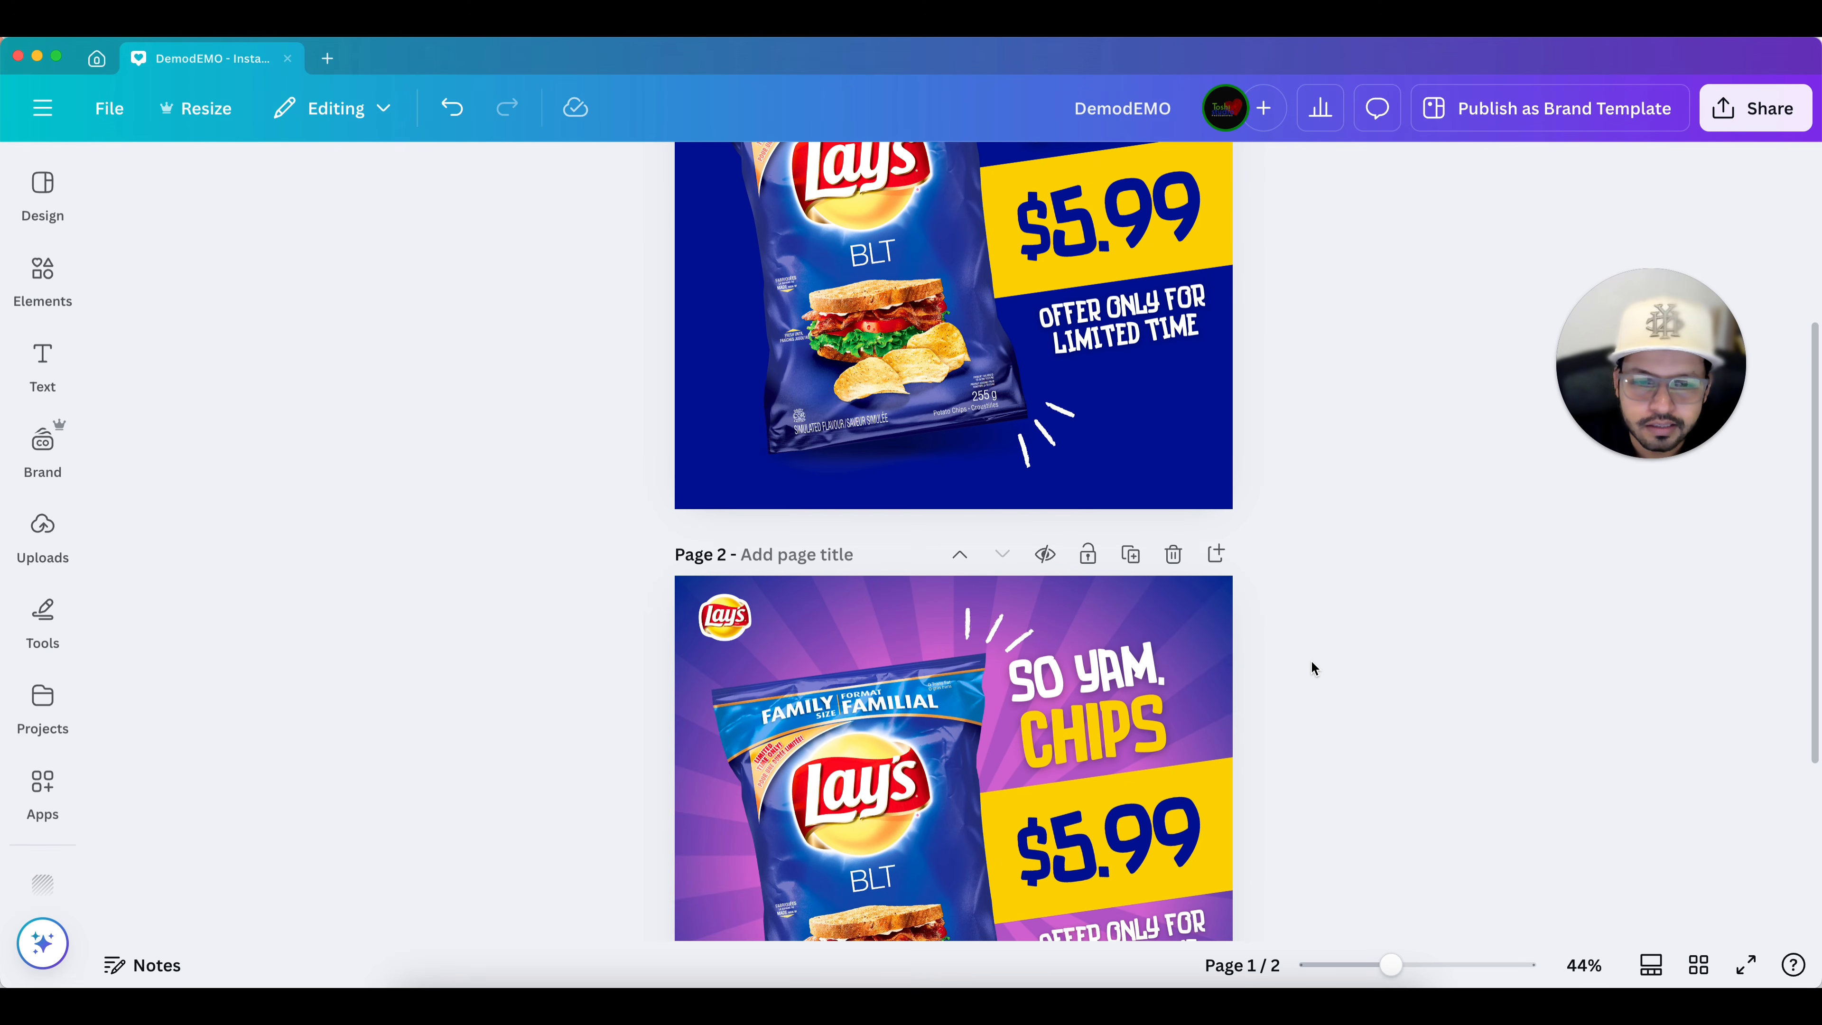
{"action": "scroll", "coordinate": [1313, 668], "scroll_direction": "down", "scroll_amount": 4}
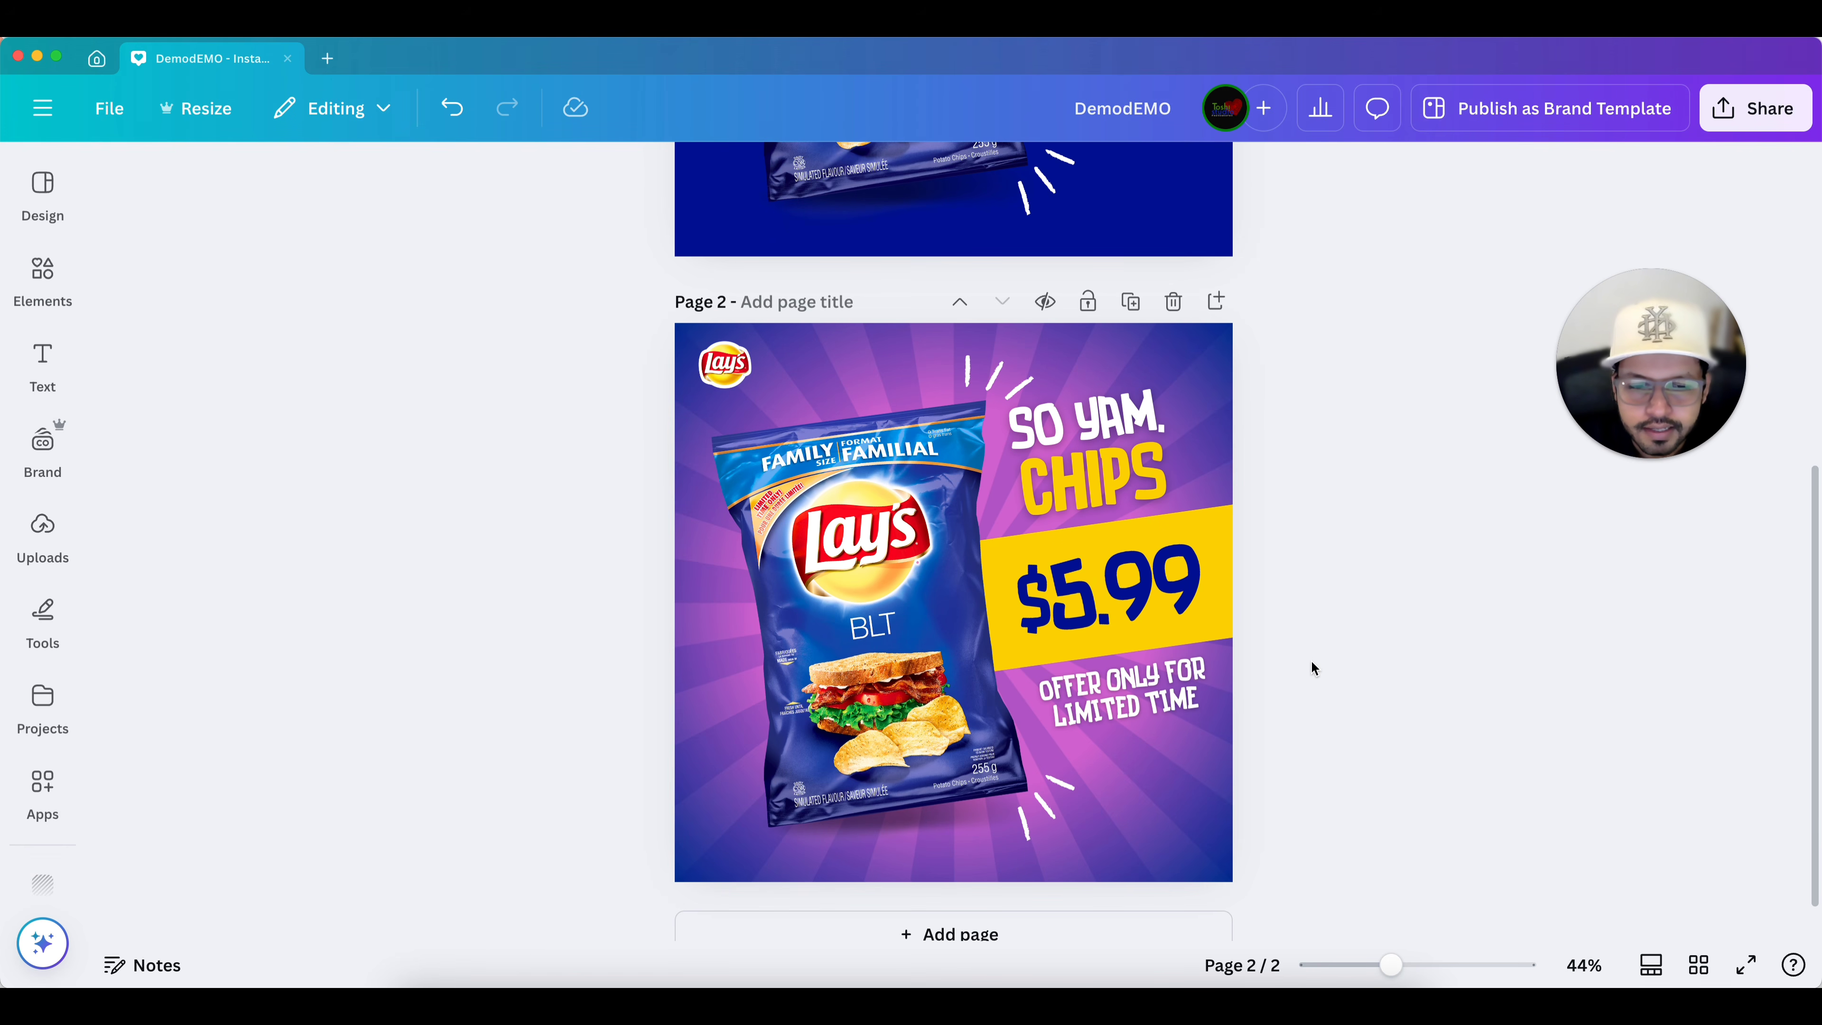
{"action": "scroll", "coordinate": [1312, 668], "scroll_direction": "down", "scroll_amount": 2}
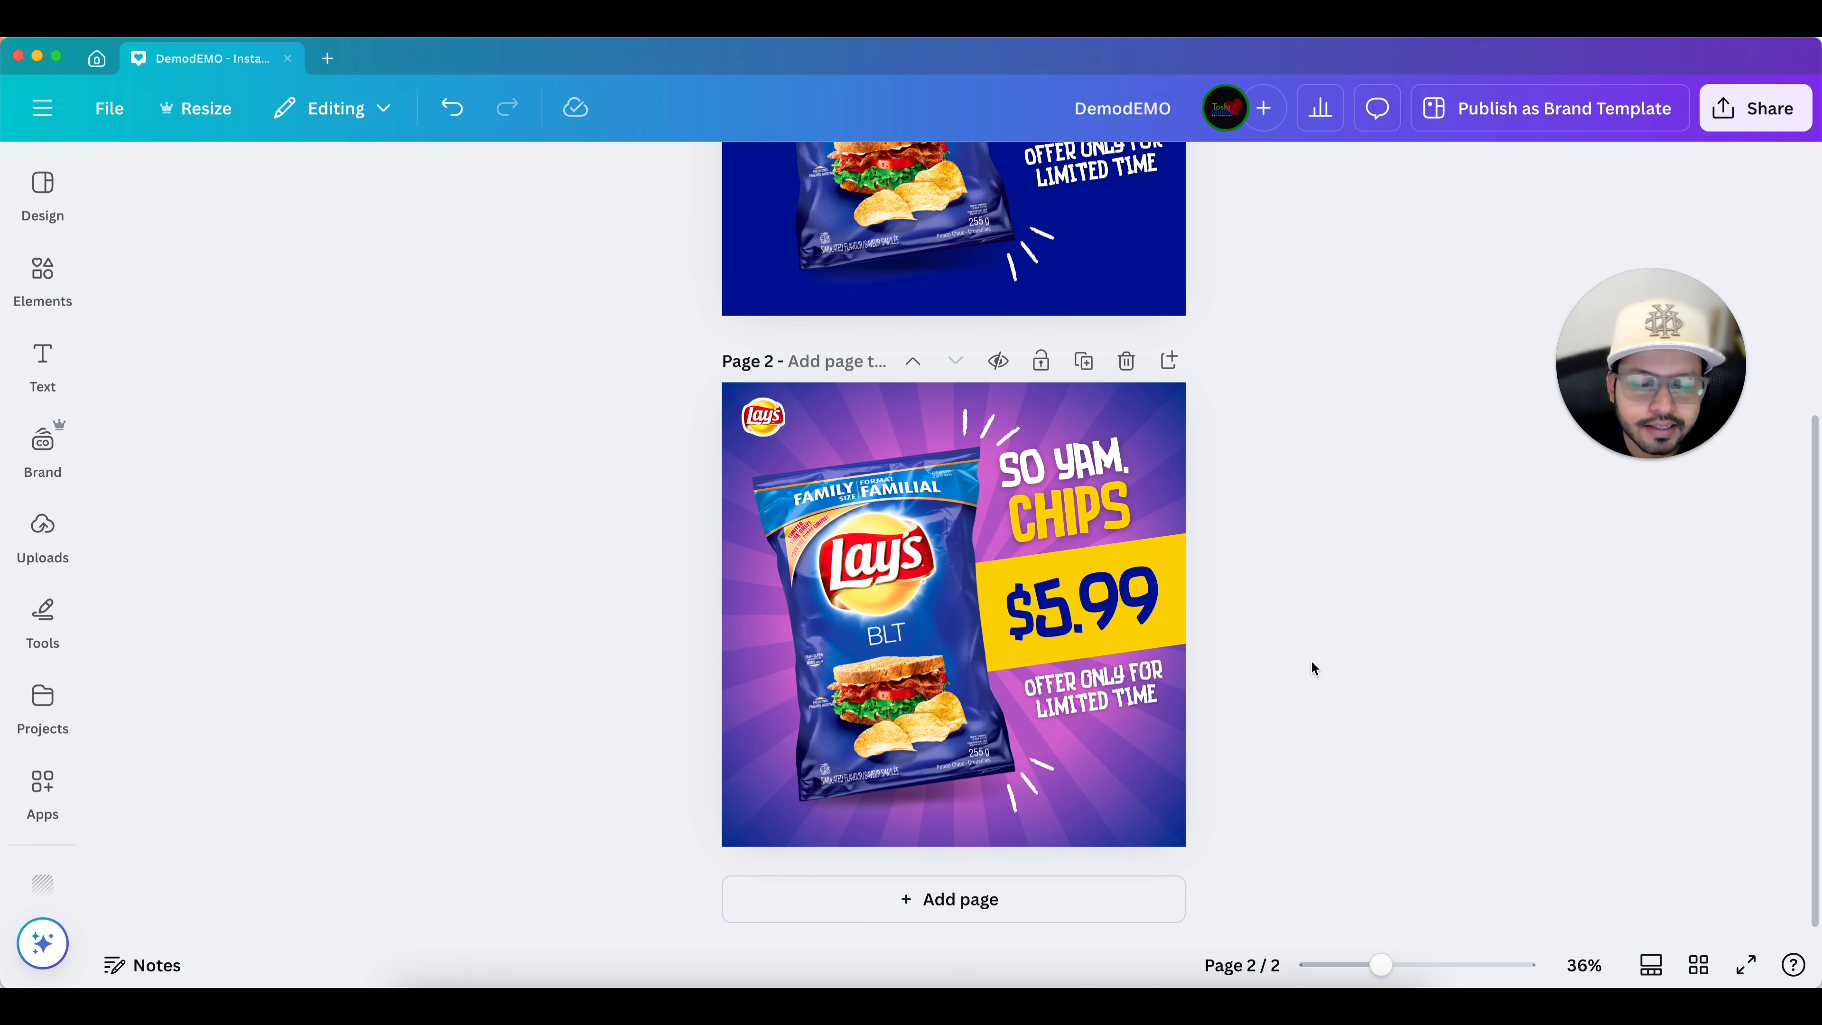
{"action": "scroll", "coordinate": [1311, 662], "scroll_direction": "up", "scroll_amount": 2}
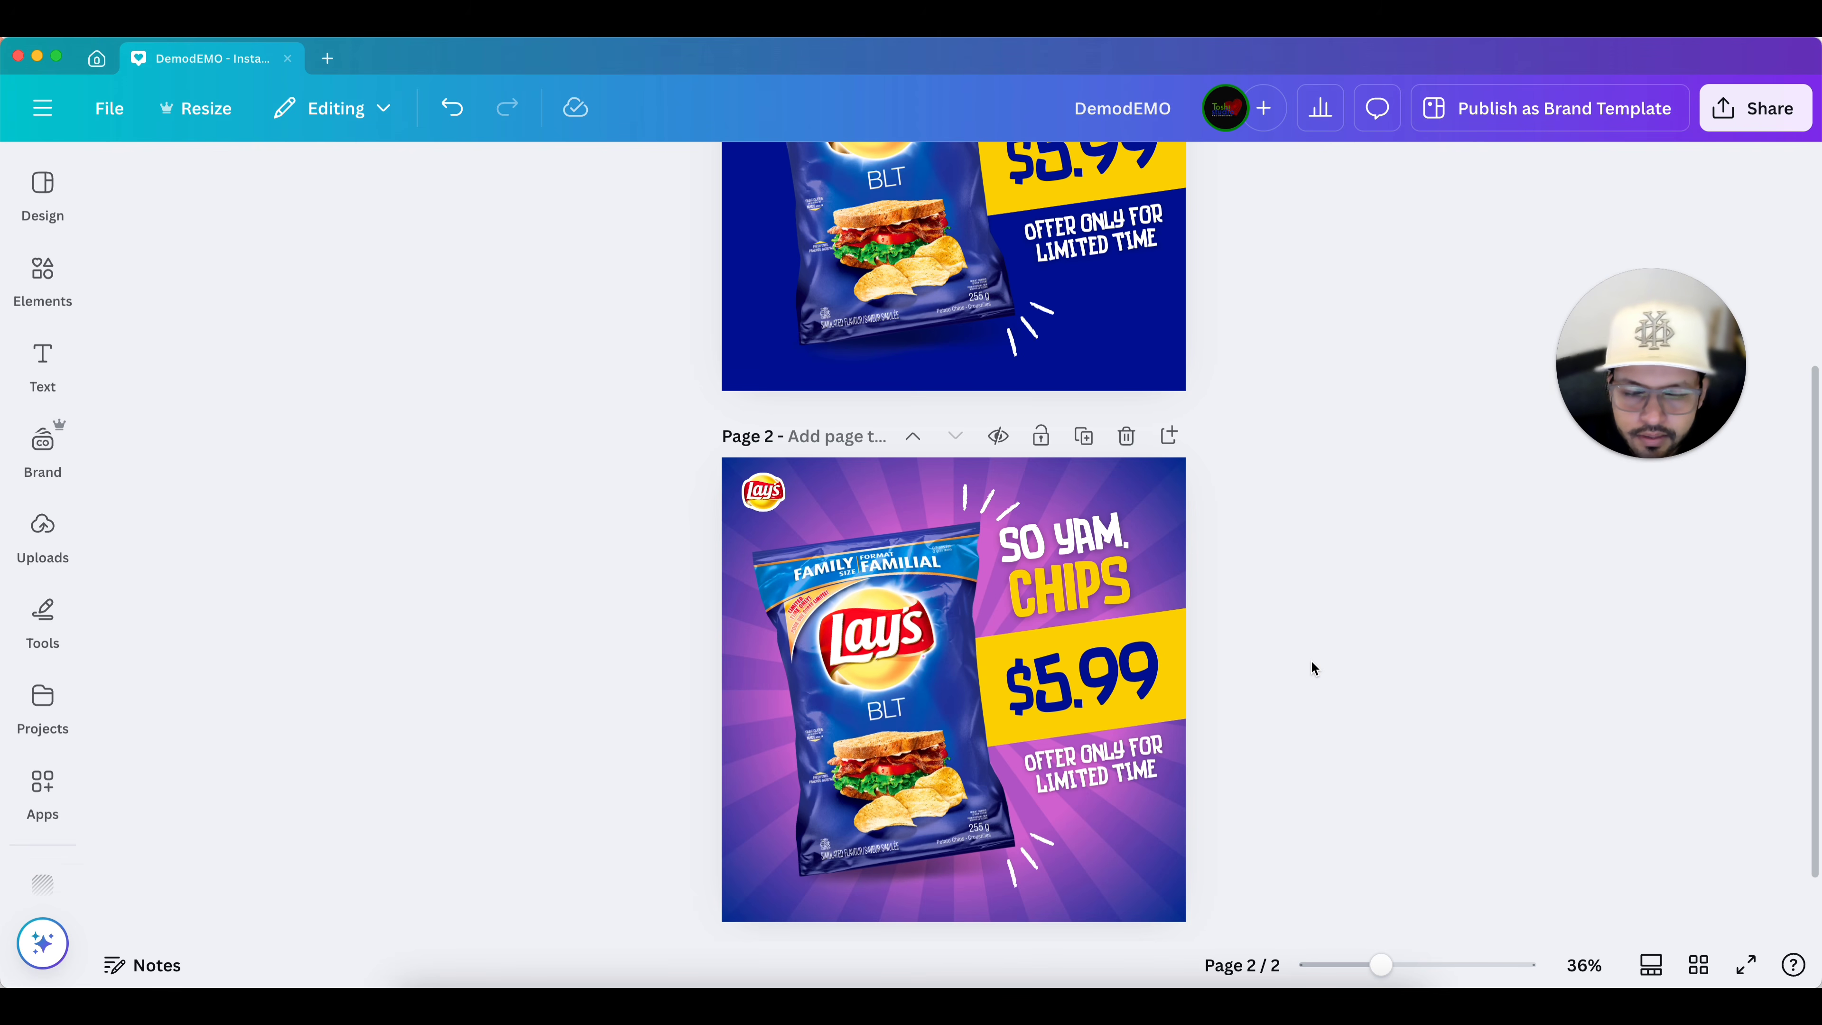
{"action": "scroll", "coordinate": [1311, 663], "scroll_direction": "down", "scroll_amount": 2}
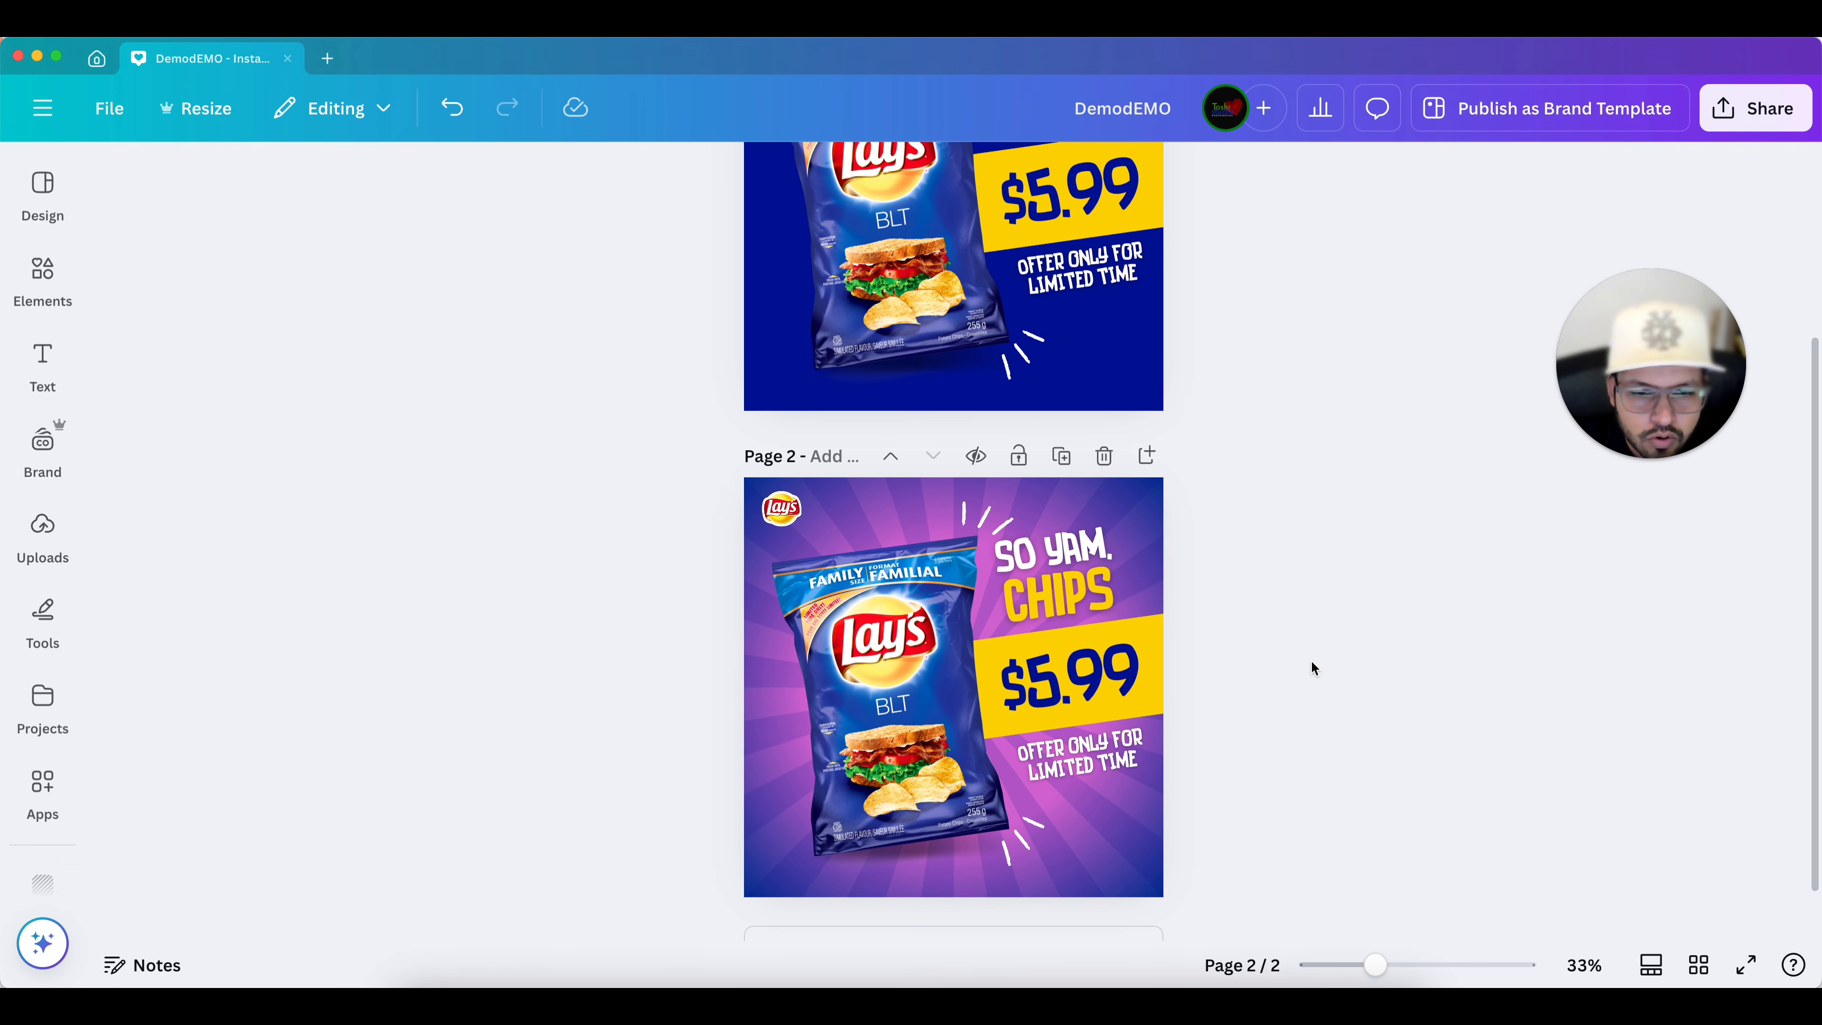
{"action": "scroll", "coordinate": [1311, 666], "scroll_direction": "up", "scroll_amount": 4}
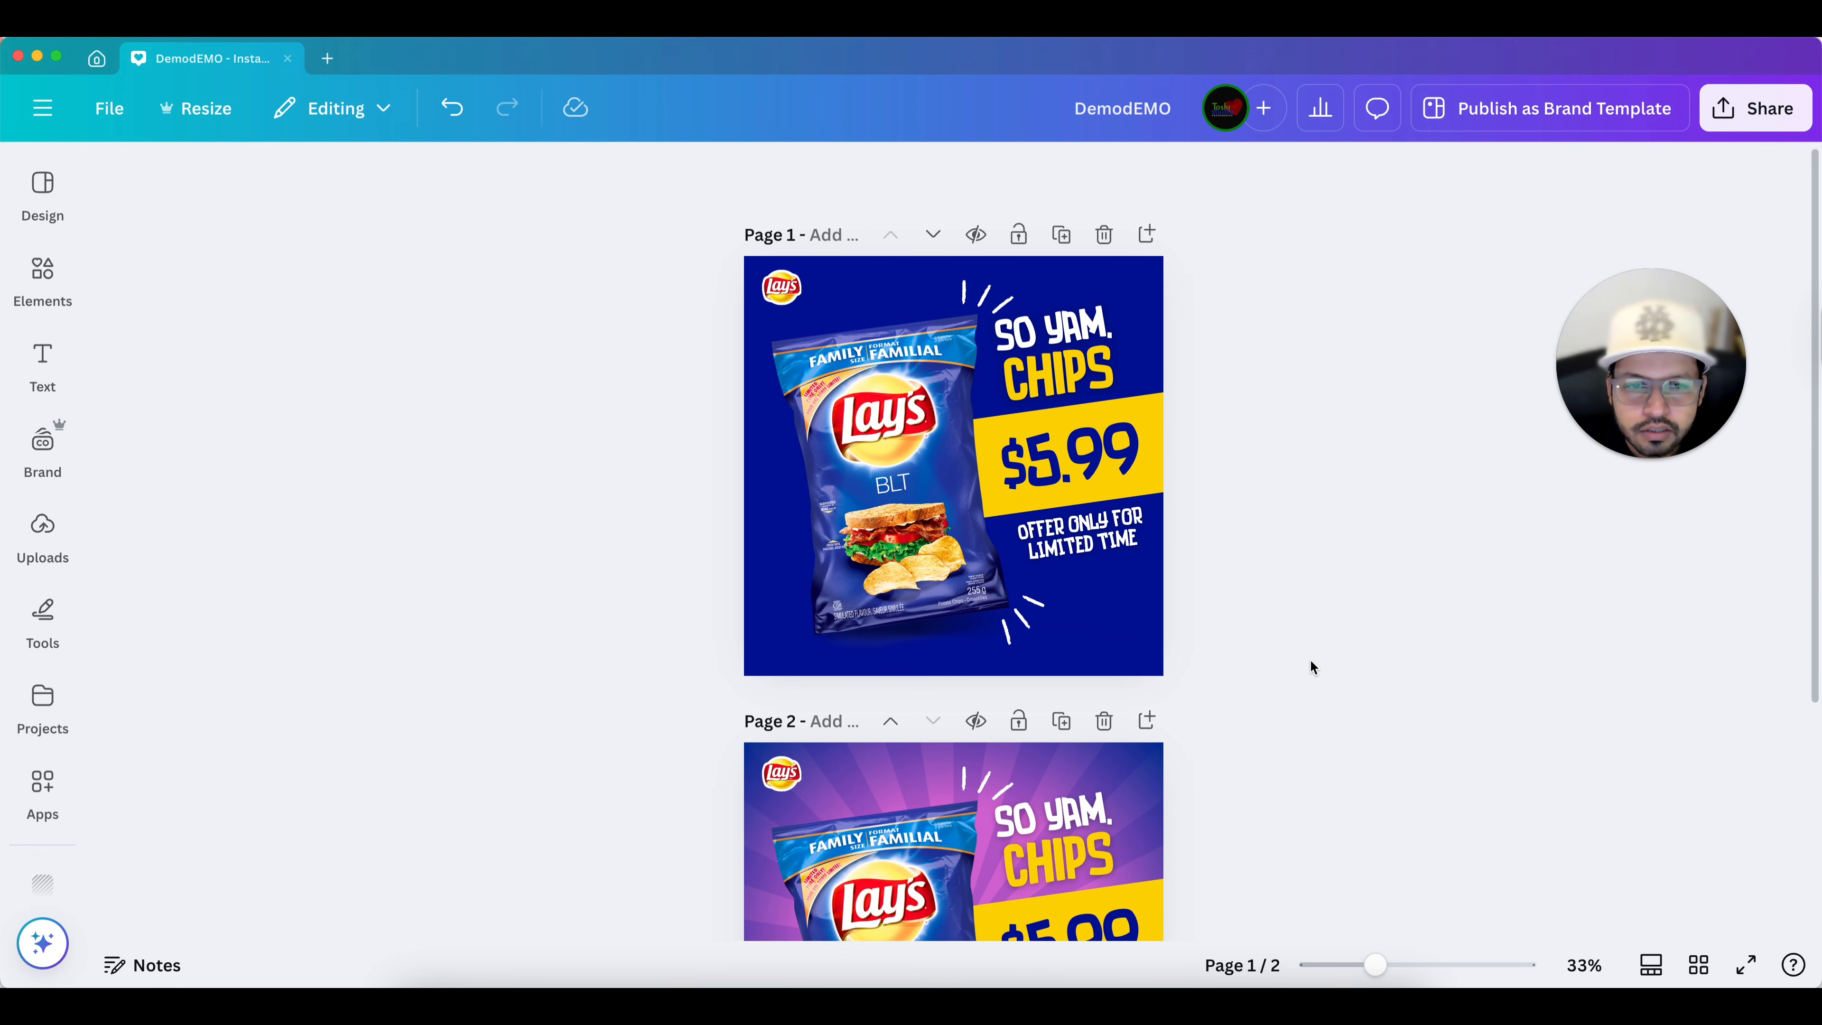
{"action": "scroll", "coordinate": [1311, 666], "scroll_direction": "down", "scroll_amount": 1}
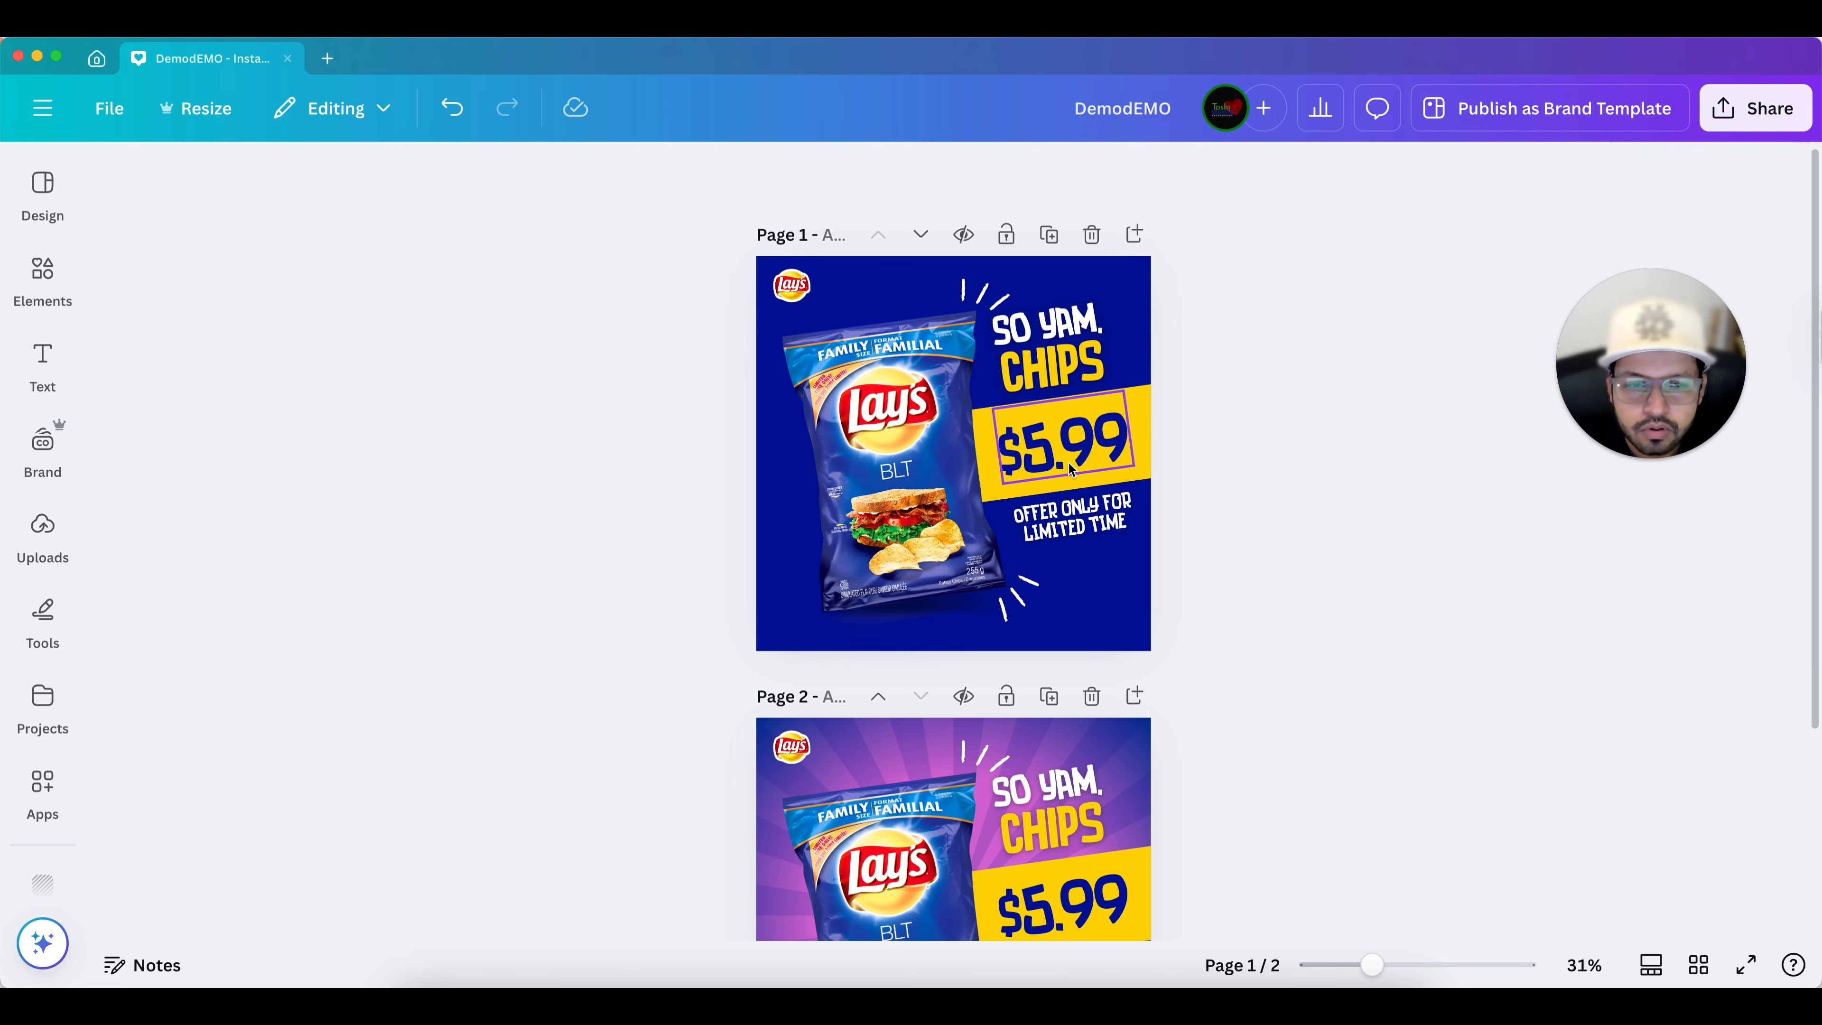
{"action": "scroll", "coordinate": [1273, 489], "scroll_direction": "down", "scroll_amount": 6}
{"action": "scroll", "coordinate": [1285, 531], "scroll_direction": "up", "scroll_amount": 1}
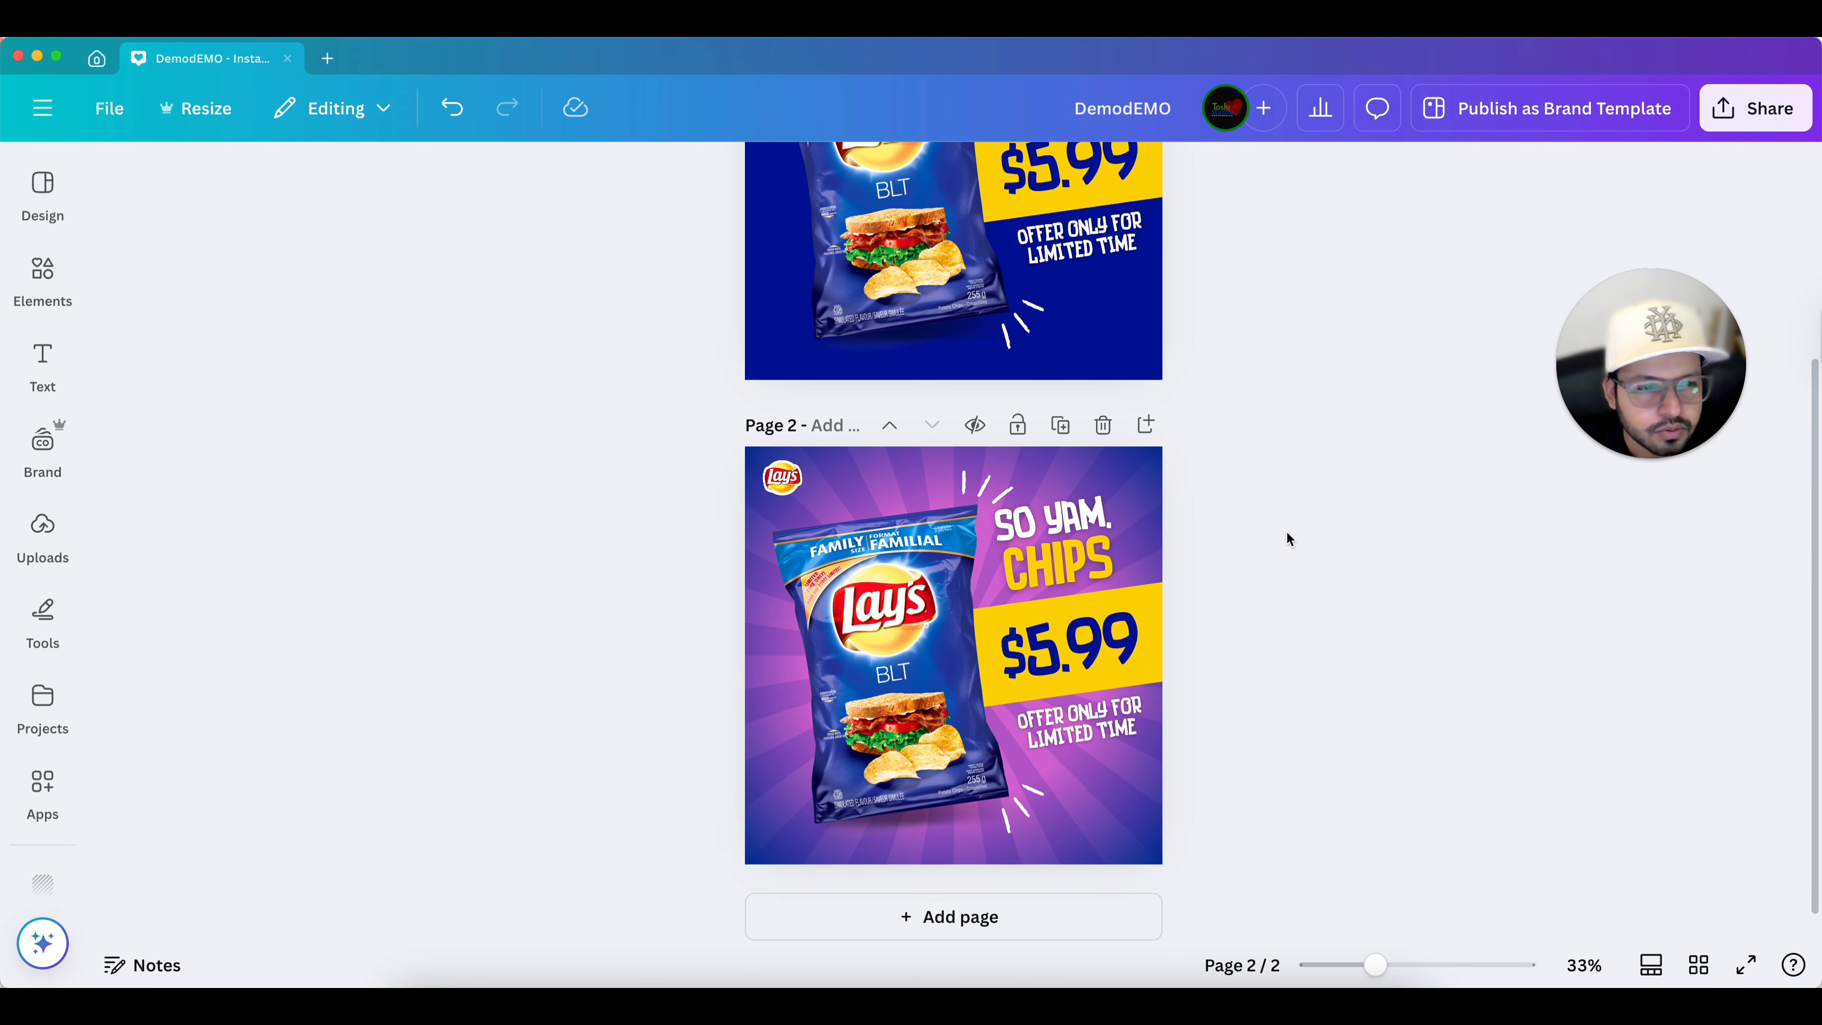